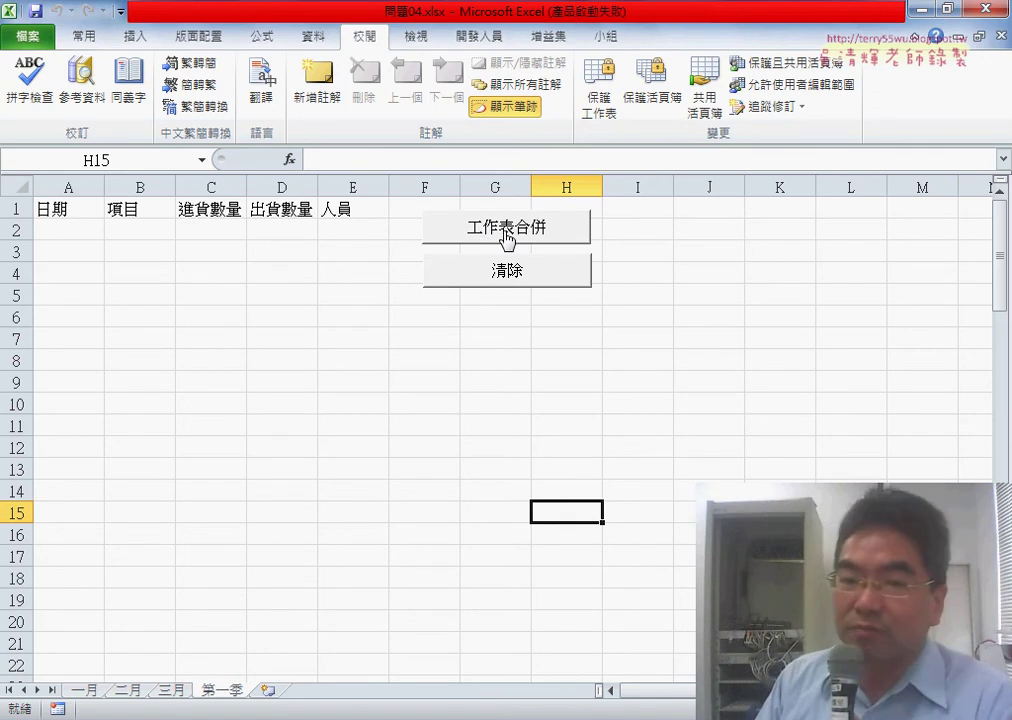
- Run the 工作表合併 button and scroll through the merged 一月/二月/三月 records
click(507, 238)
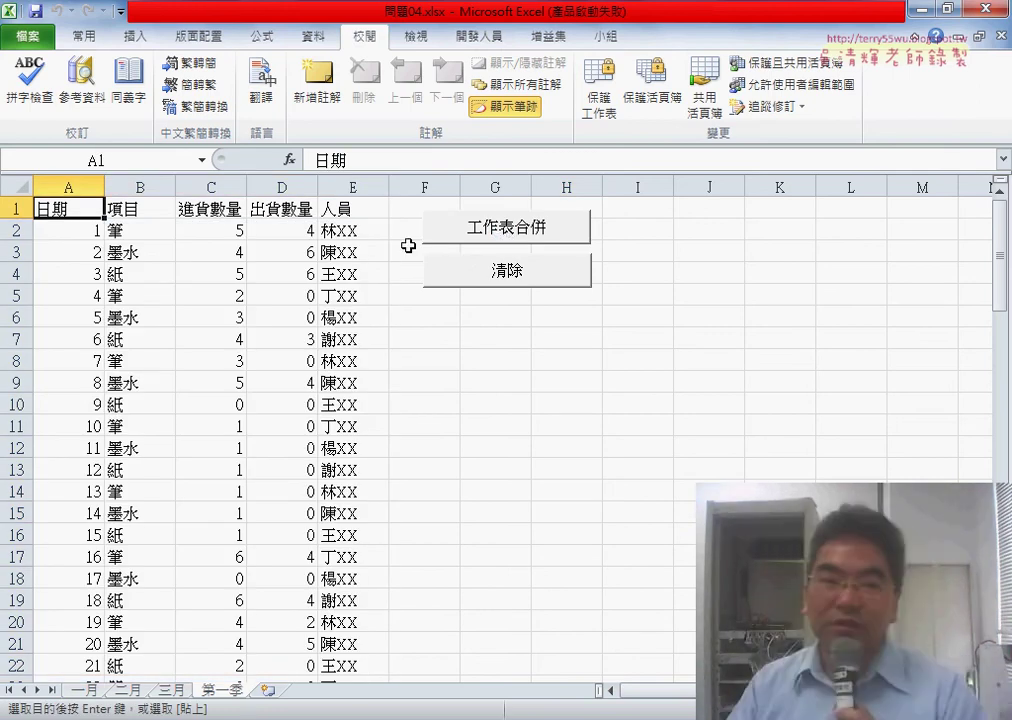
scroll(361, 334, down, 4)
scroll(361, 282, down, 3)
scroll(203, 440, down, 2)
scroll(205, 438, down, 5)
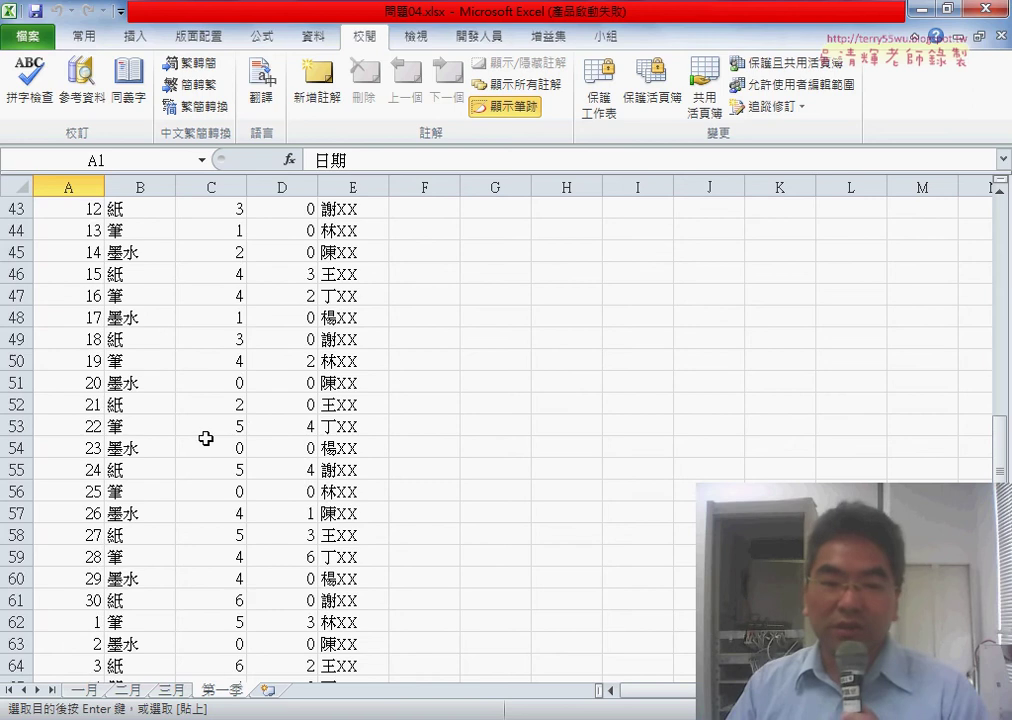
scroll(205, 438, down, 8)
scroll(205, 438, down, 4)
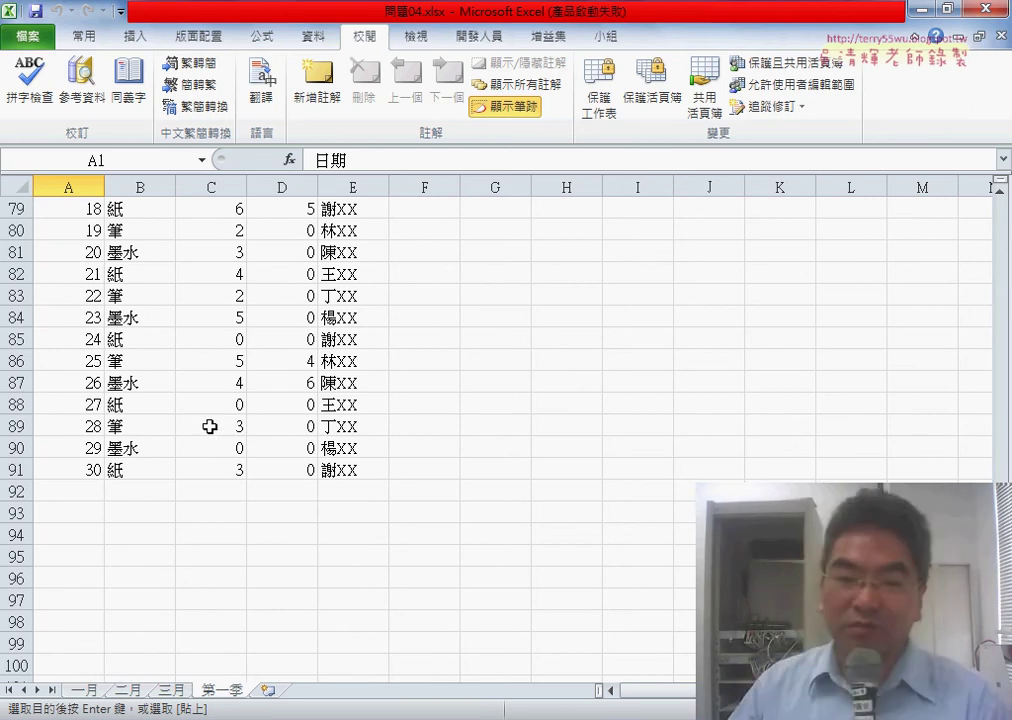
scroll(209, 427, up, 18)
scroll(209, 427, up, 5)
scroll(209, 427, up, 3)
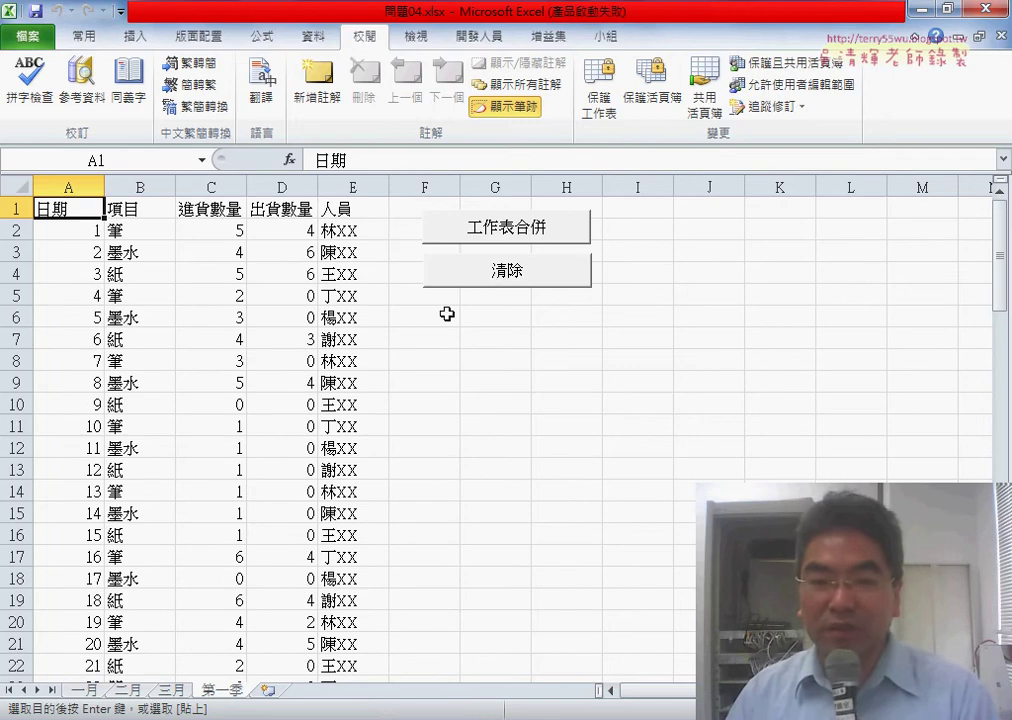
- Clear the merged data with 清除, merge again, then clear once more
click(503, 272)
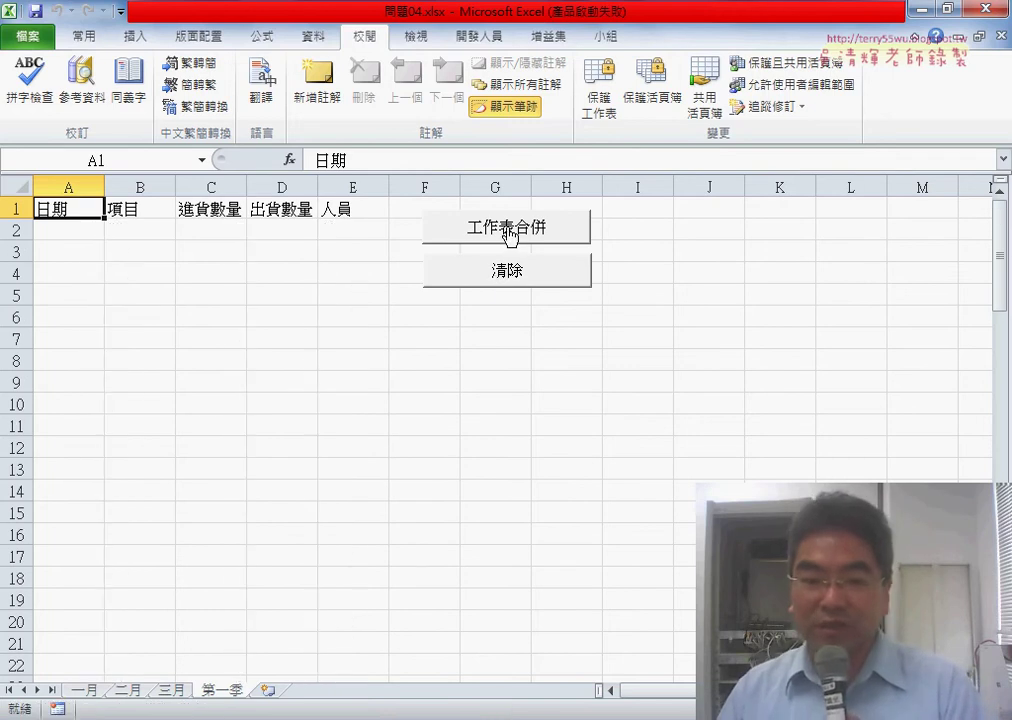
click(510, 233)
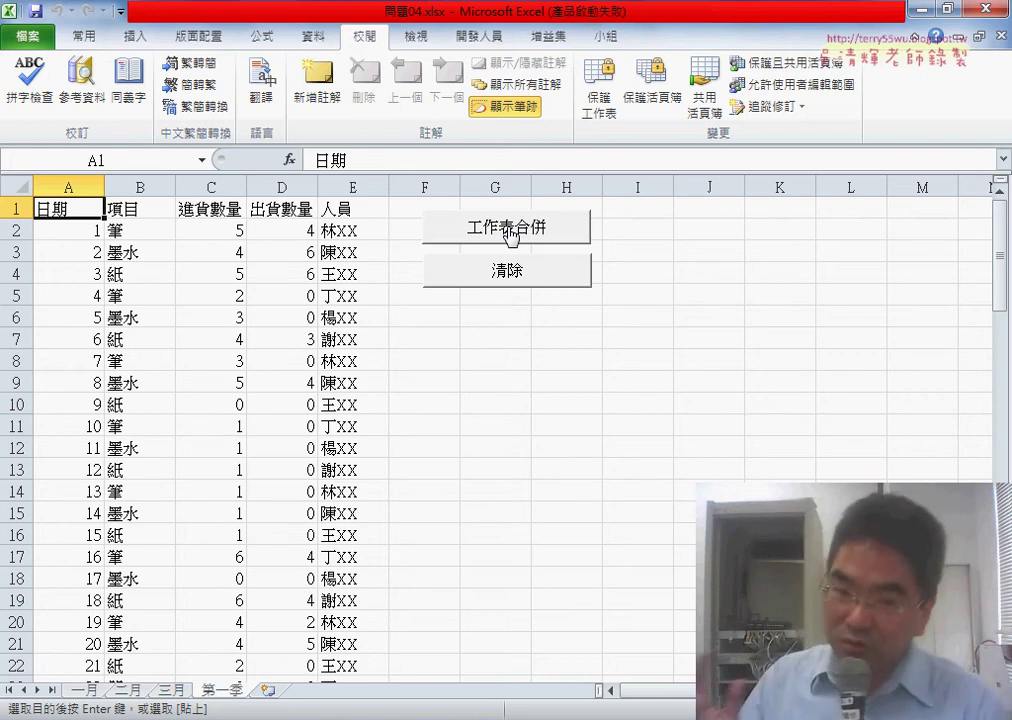
click(528, 284)
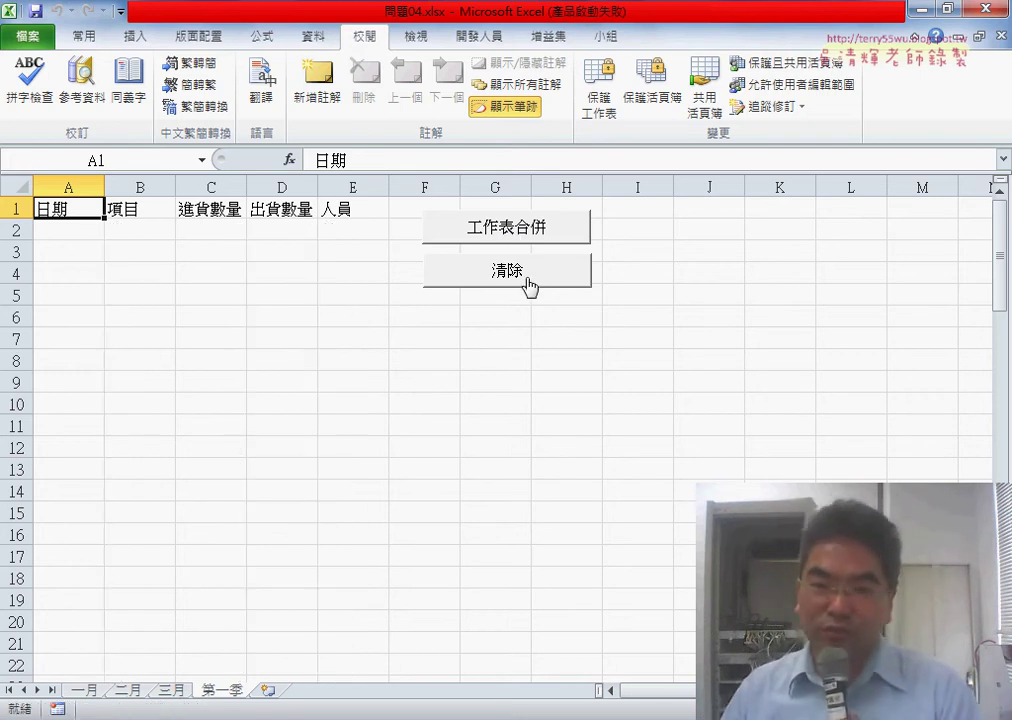
- Open the 工作表合併 code via 指定巨集 > 編輯, arranging the VBA window beside Excel
right_click(534, 237)
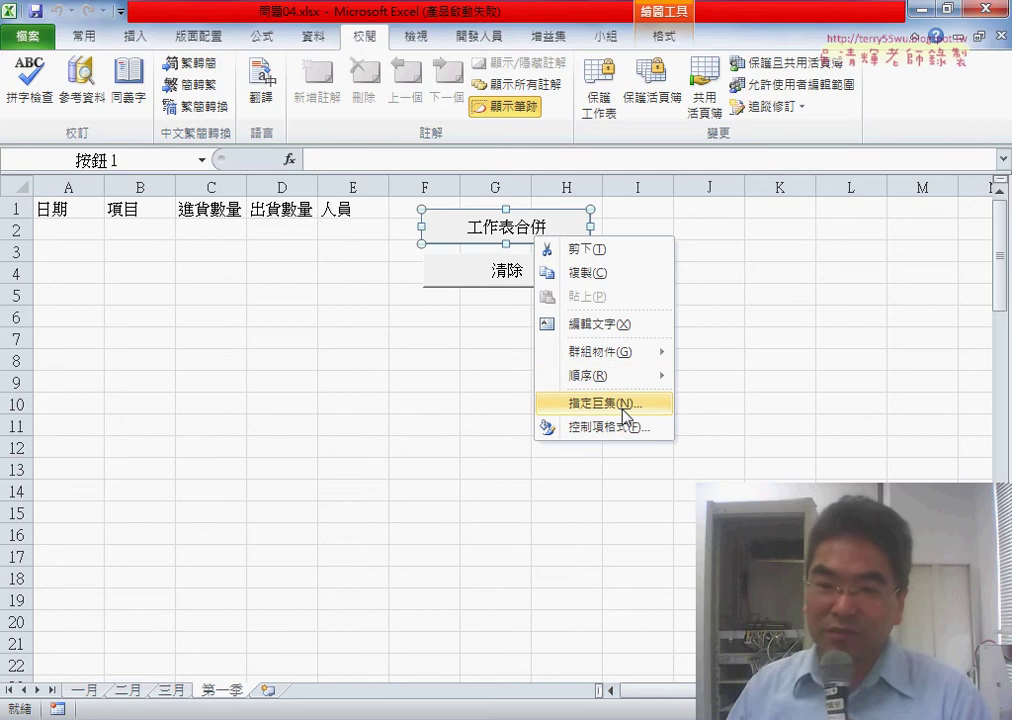
click(622, 403)
click(763, 287)
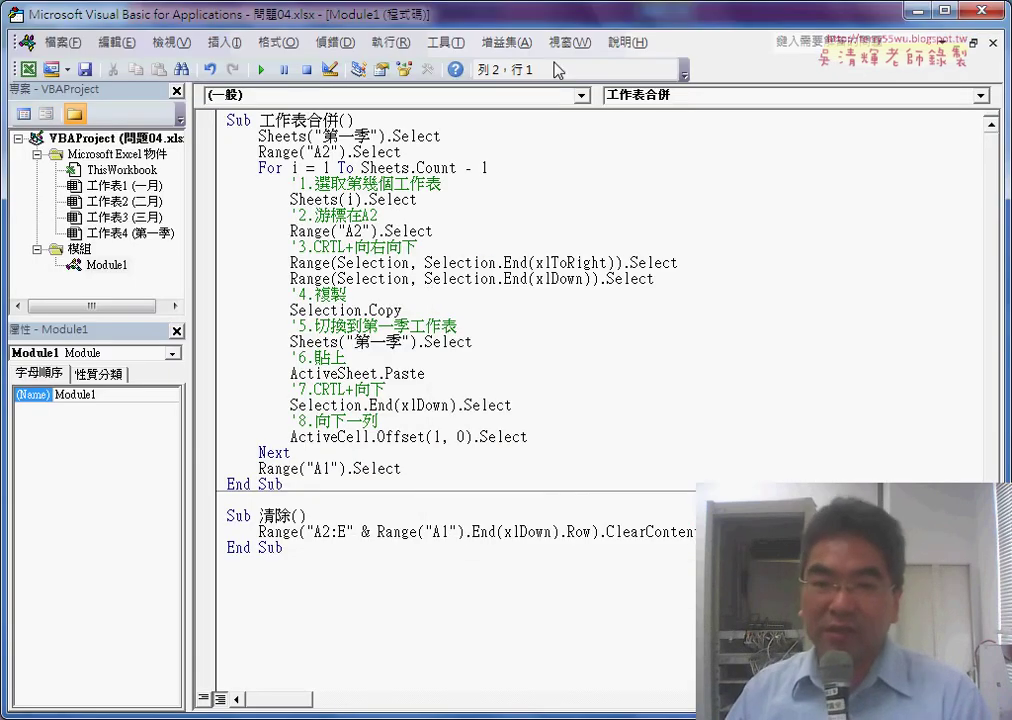
drag(475, 30, 510, 60)
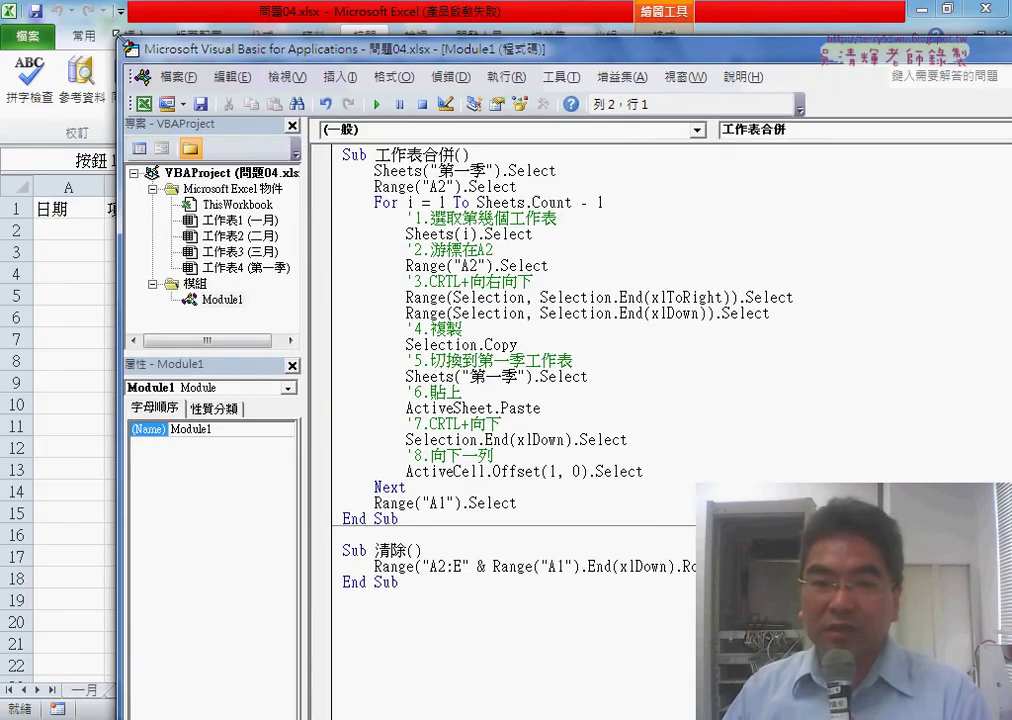
drag(116, 37, 264, 120)
drag(383, 124, 295, 35)
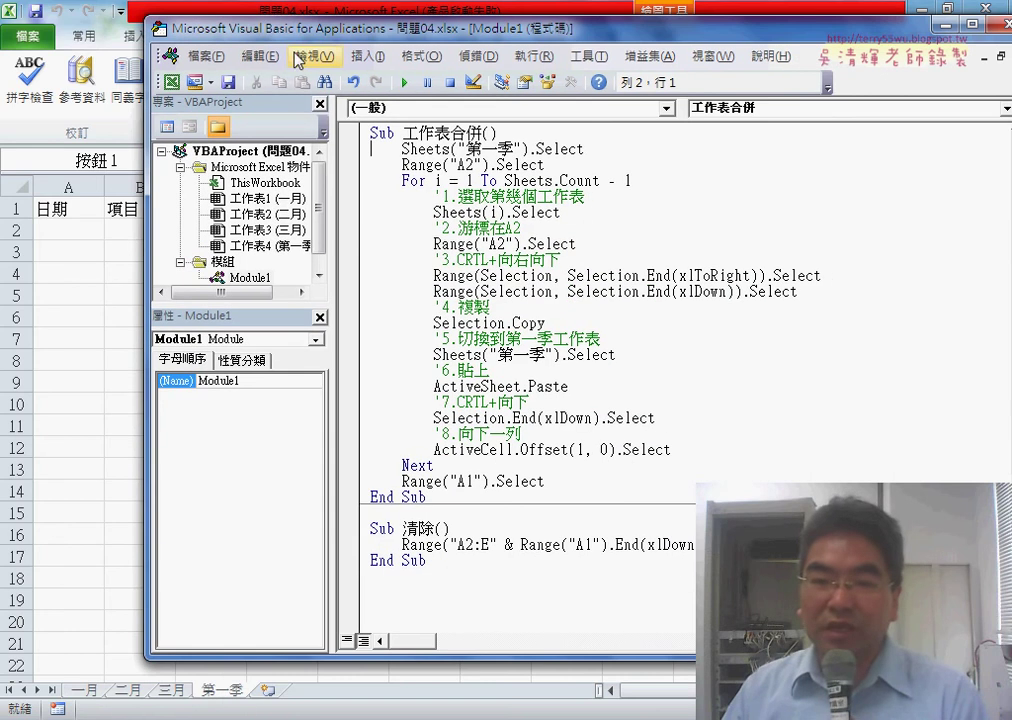
drag(403, 148, 604, 148)
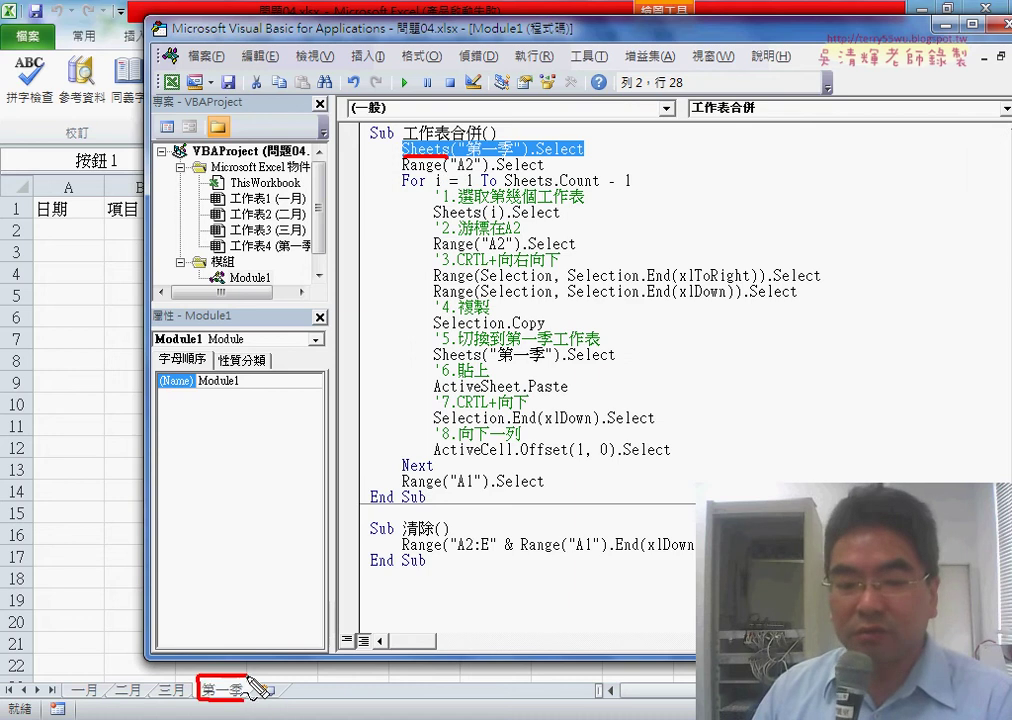
drag(536, 164, 587, 165)
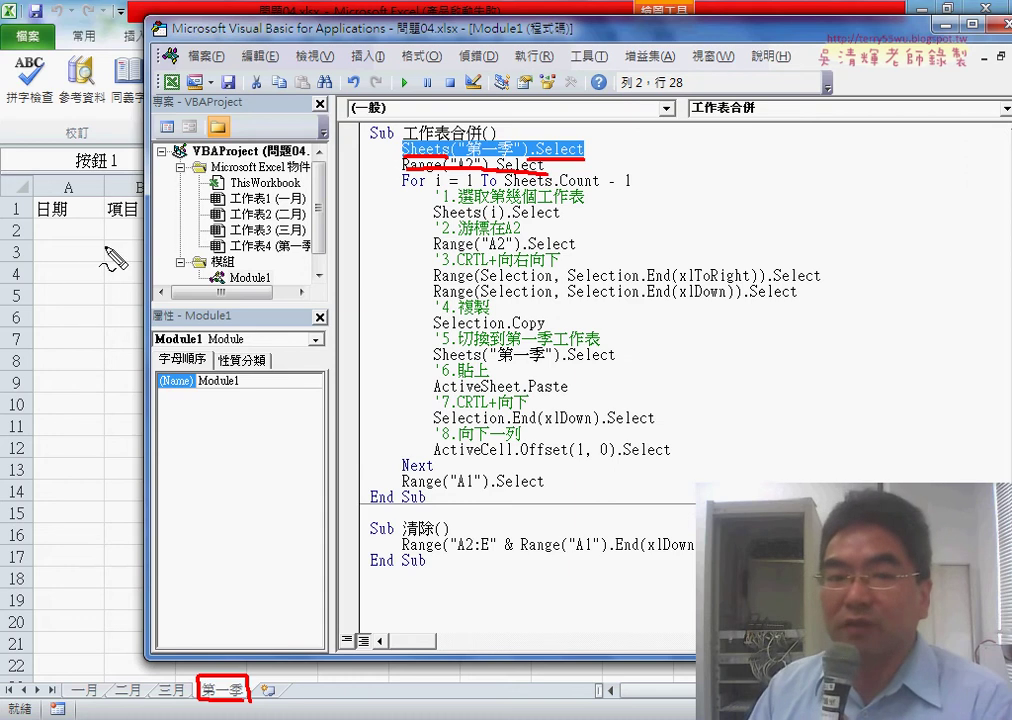
drag(106, 152, 80, 222)
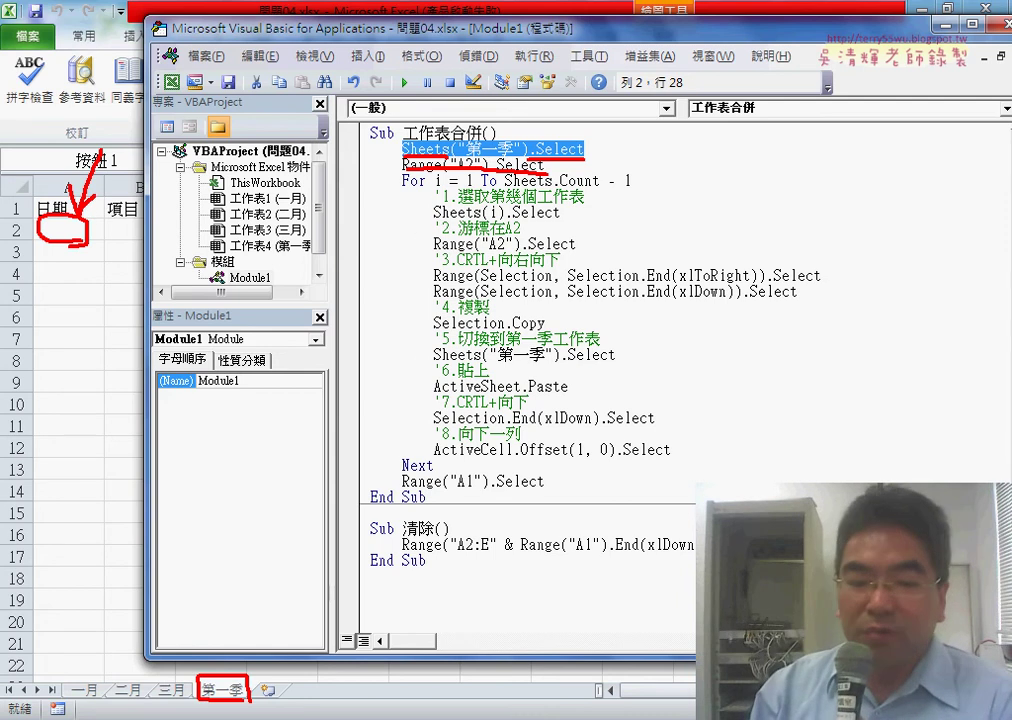
drag(84, 682, 178, 682)
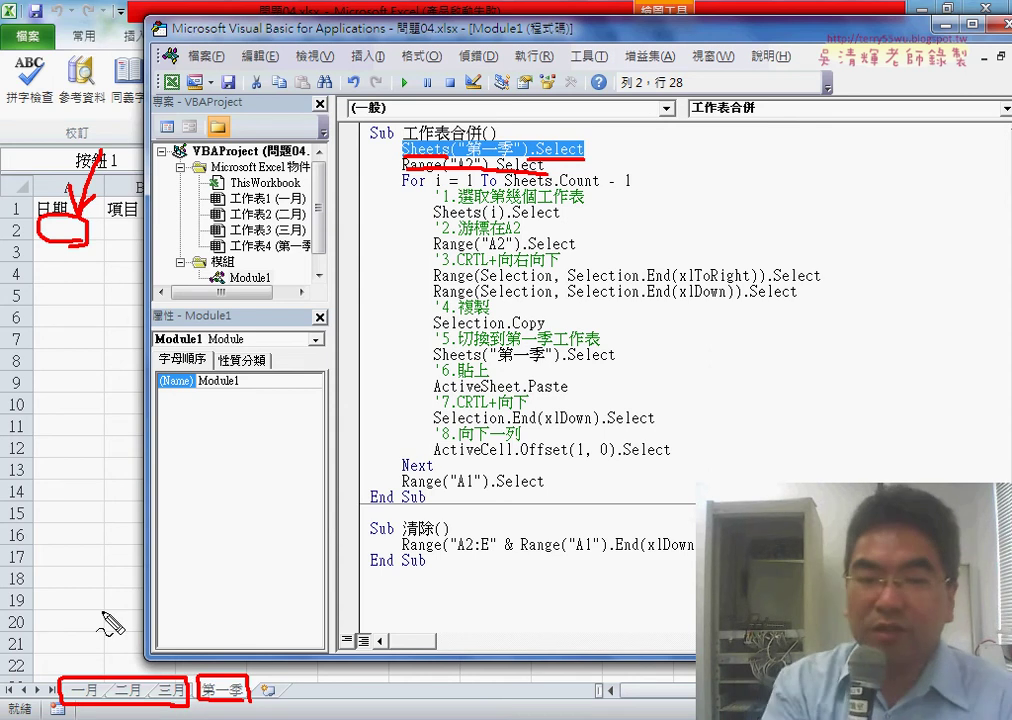
key(Escape)
- Copy the 一月 records A2:E31
click(86, 691)
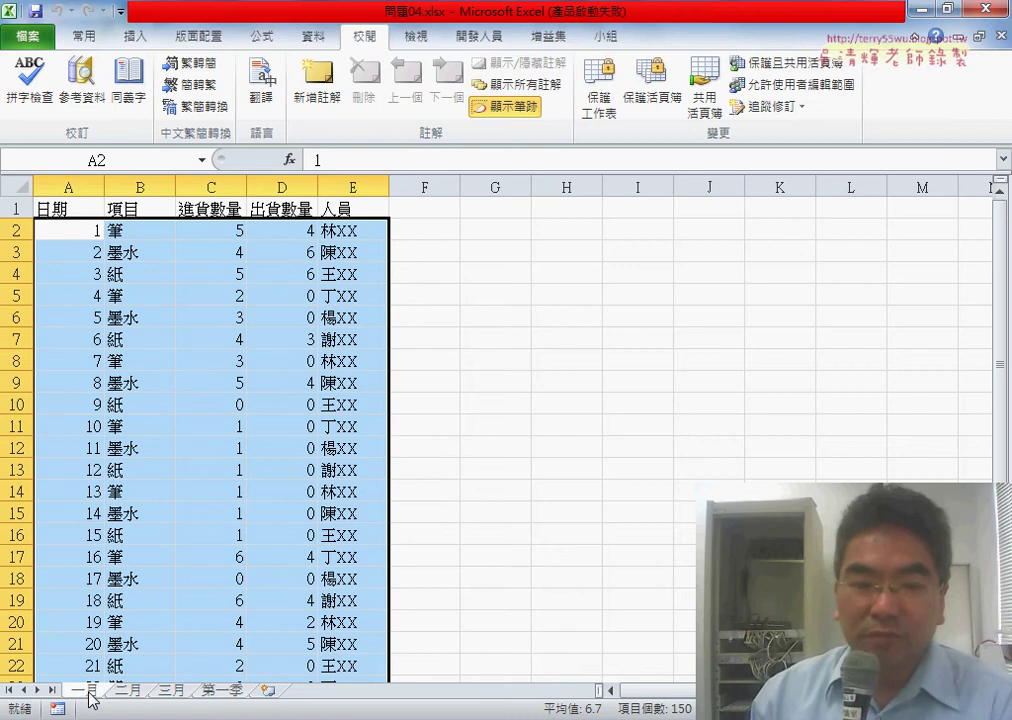
click(84, 235)
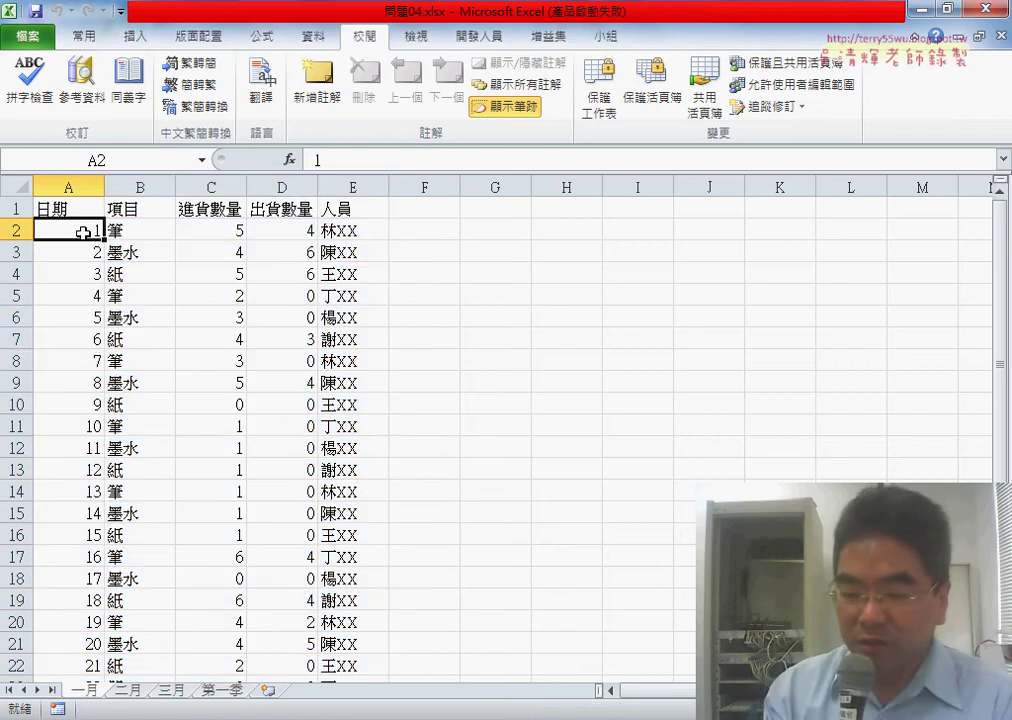
key(ctrl+shift+Right)
key(ctrl+shift+Down)
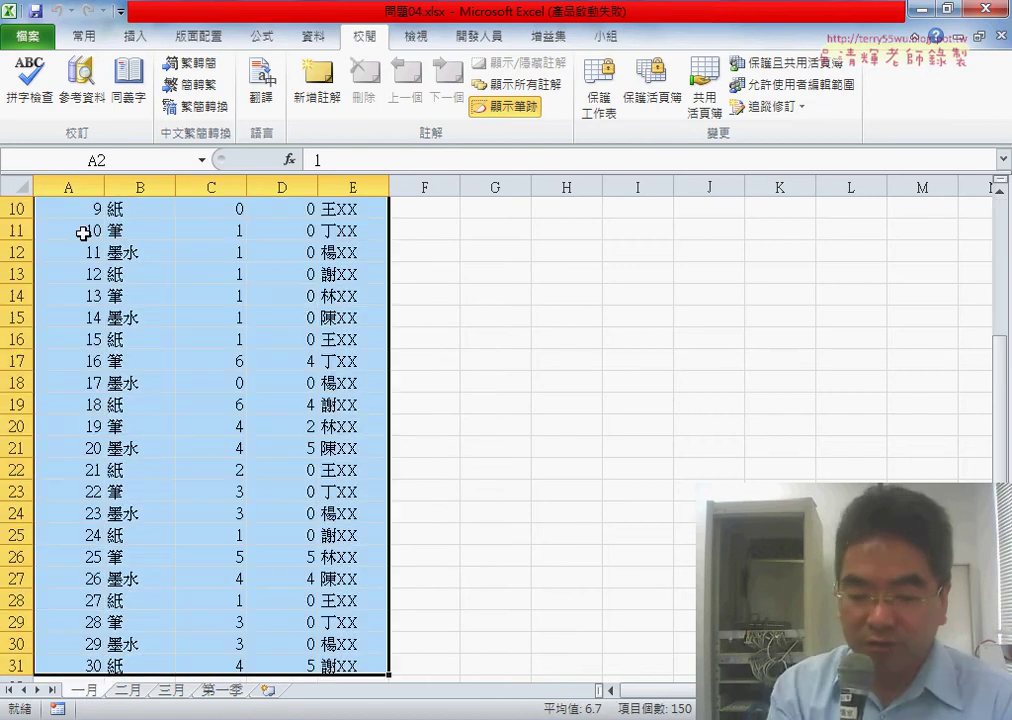
key(ctrl+c)
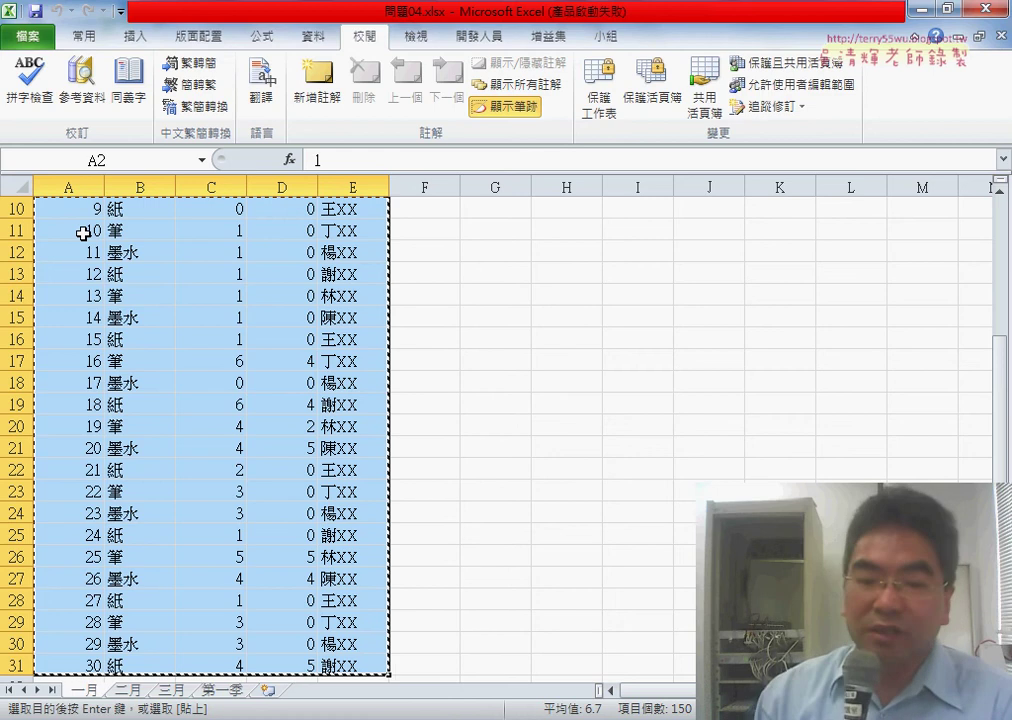
- Paste the records into 第一季 at A2 and move to the first empty row, A32
click(225, 690)
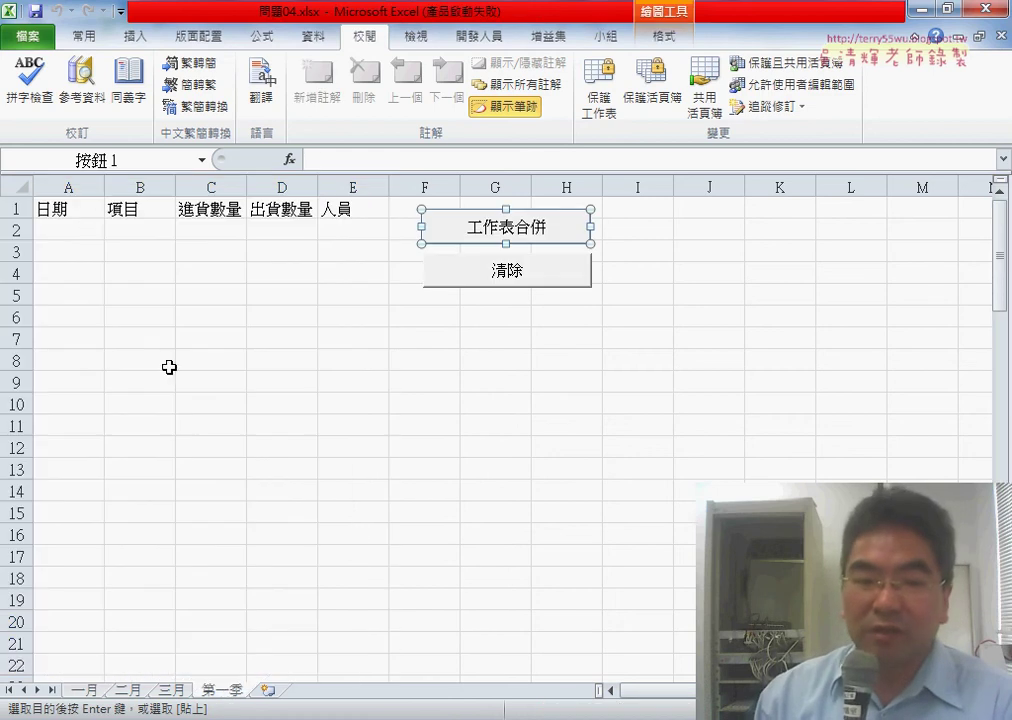
click(73, 230)
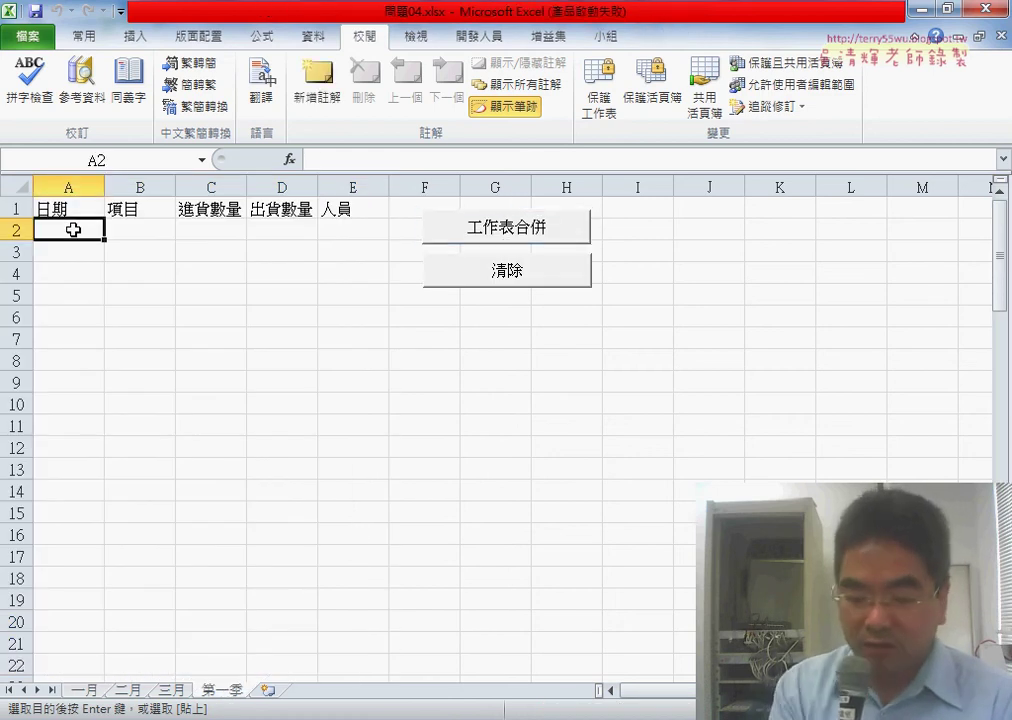
key(ctrl+v)
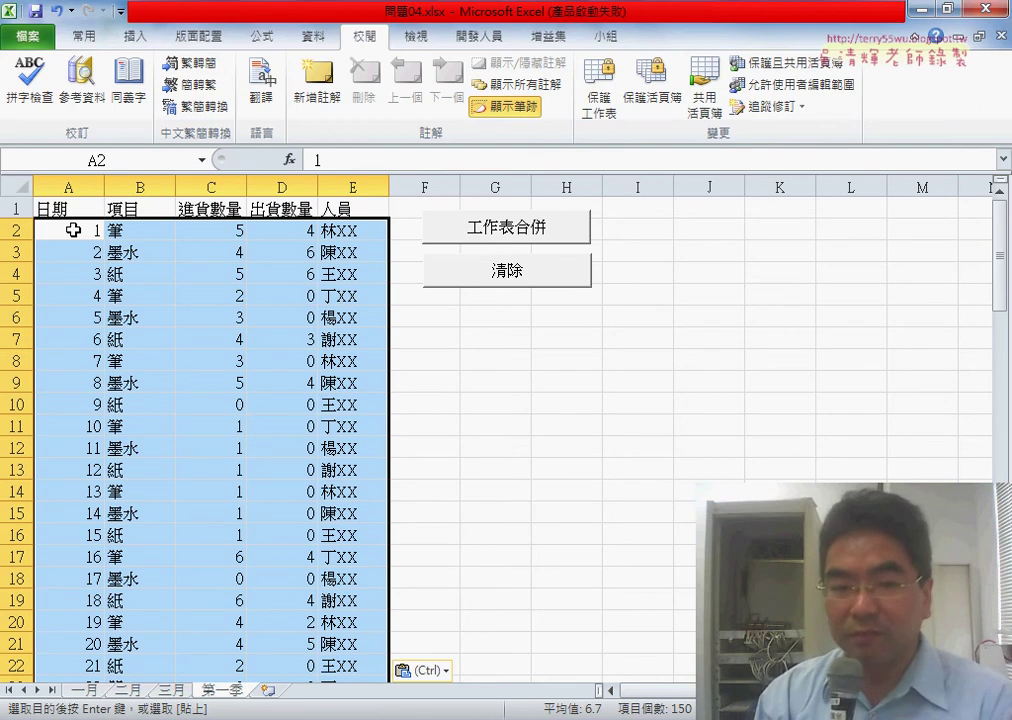
key(ctrl+Down)
scroll(117, 293, down, 3)
scroll(132, 340, down, 1)
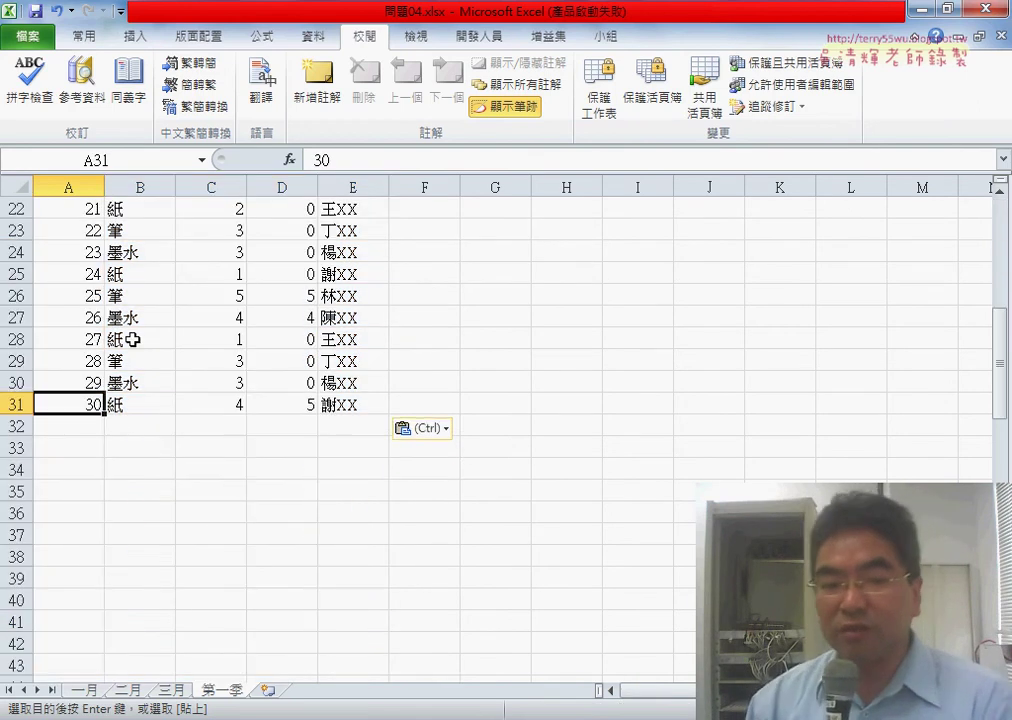
click(79, 428)
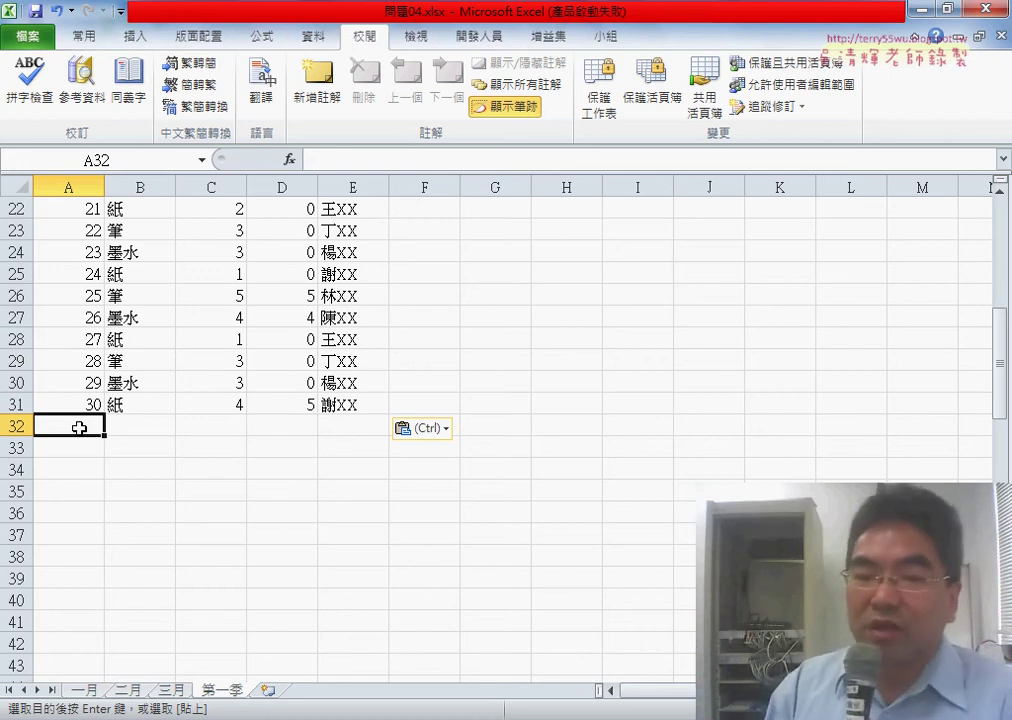
- Clear the pasted records from 第一季 with the 清除 macro (Ctrl+Q)
scroll(135, 451, up, 3)
key(ctrl+q)
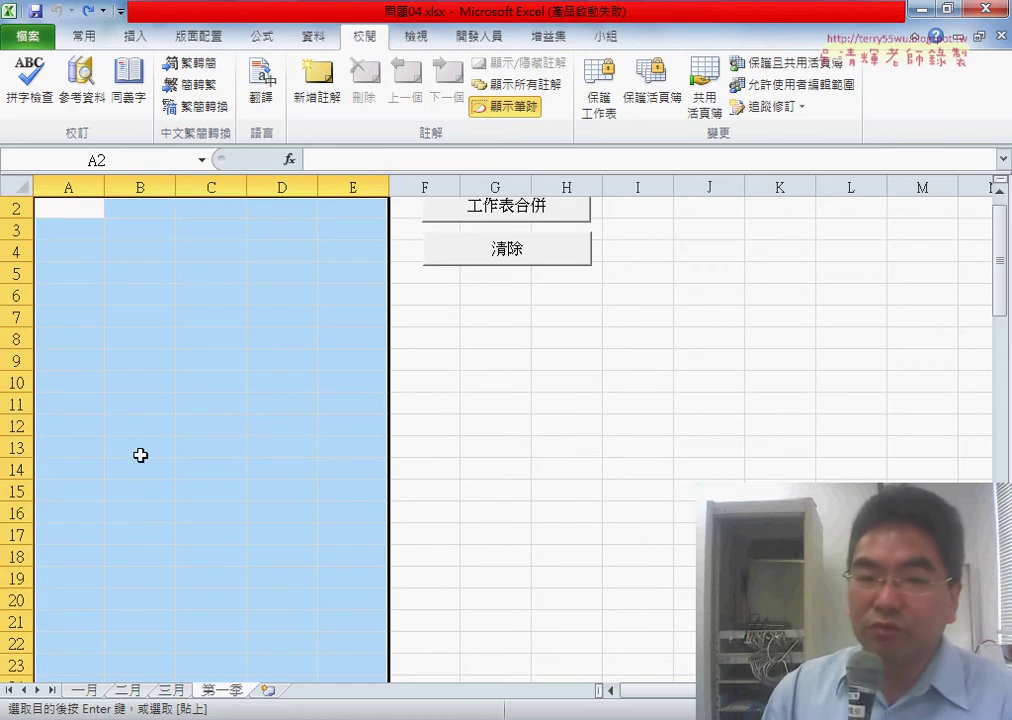
scroll(473, 426, up, 1)
- In the 程式碼 document, highlight 一個月份 and the first code comment line, then return to Excel
click(480, 37)
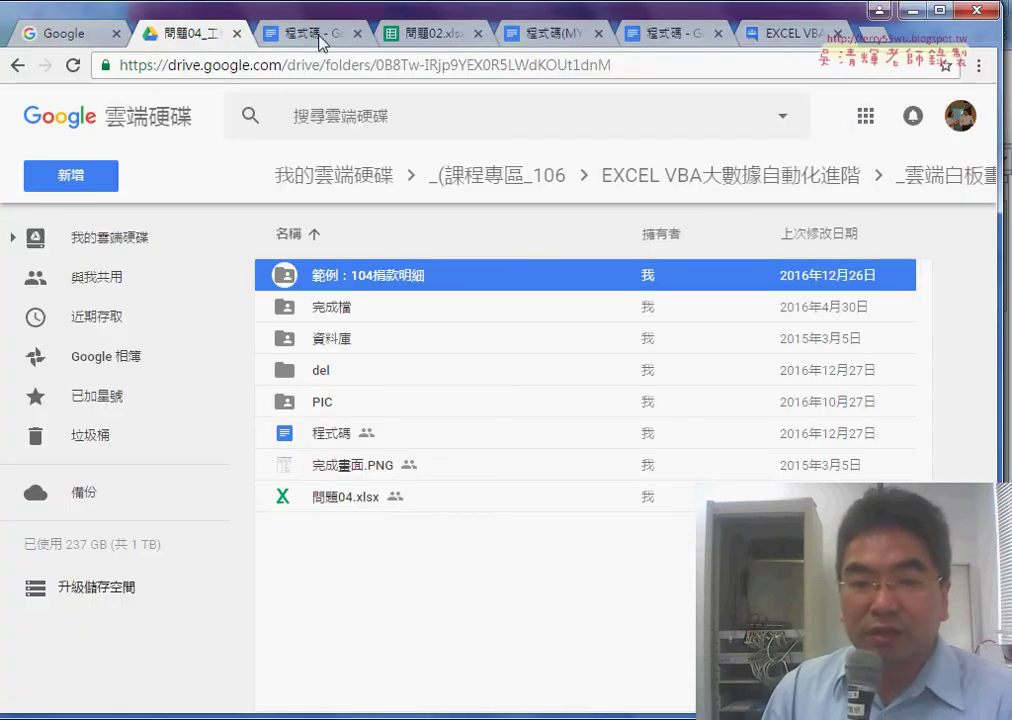
click(320, 40)
scroll(319, 350, up, 2)
scroll(319, 350, up, 10)
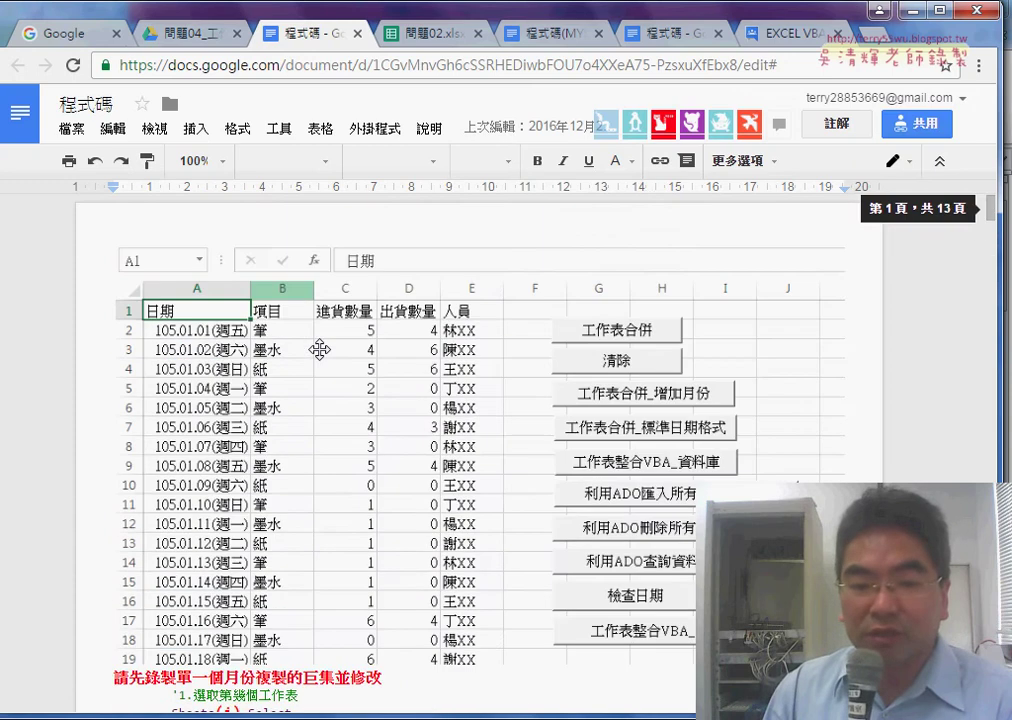
scroll(320, 349, down, 2)
scroll(320, 349, down, 2)
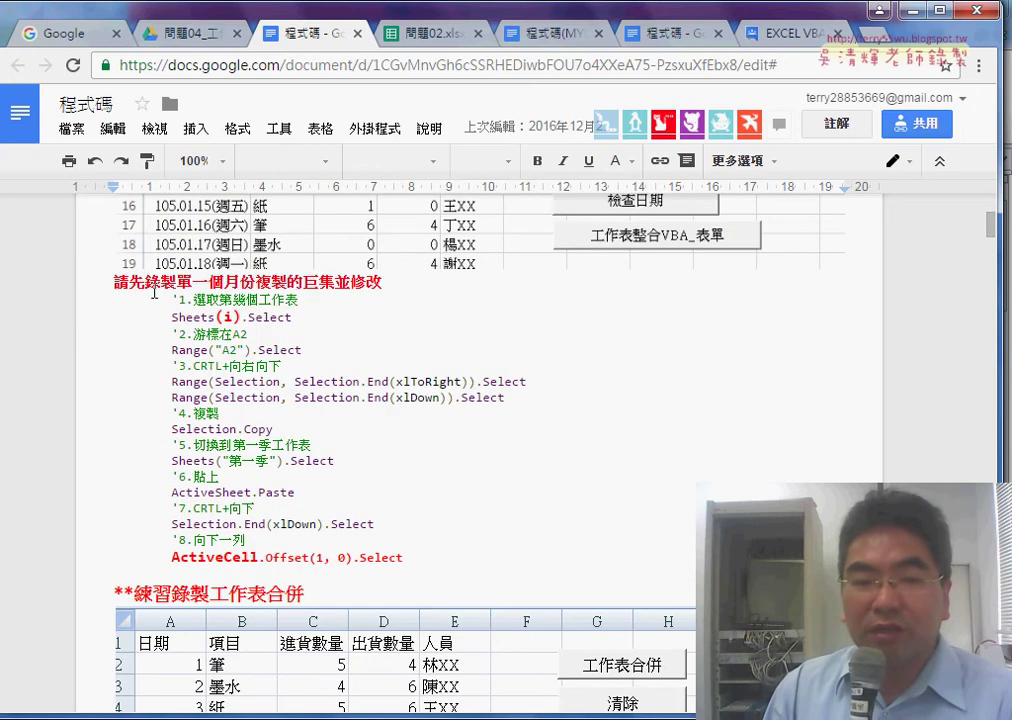
drag(193, 282, 258, 282)
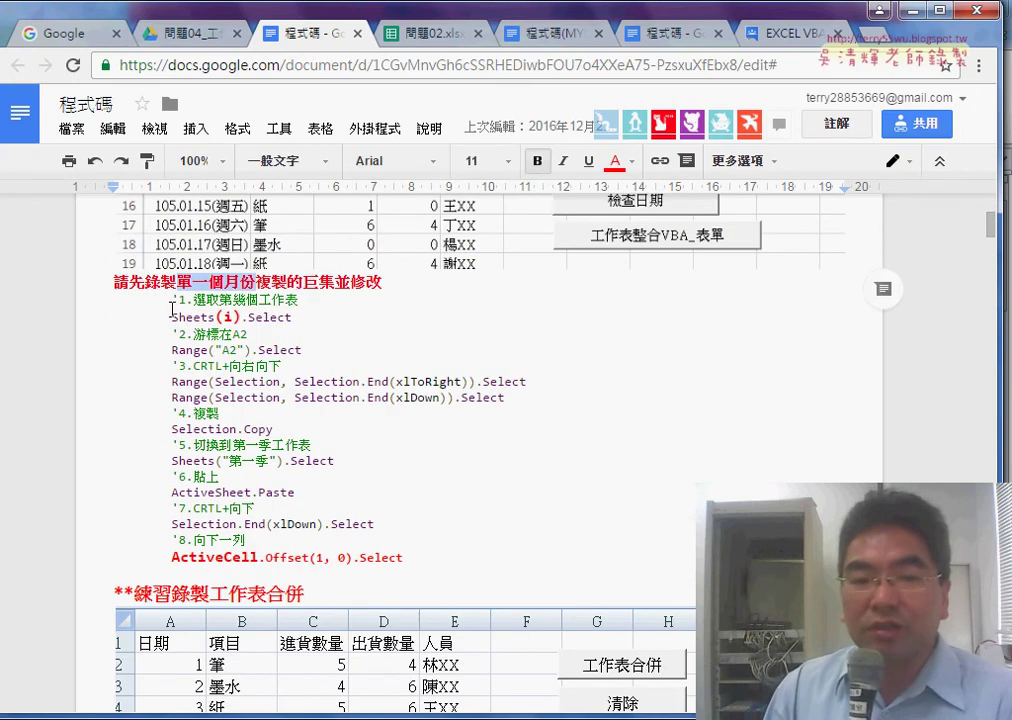
click(172, 298)
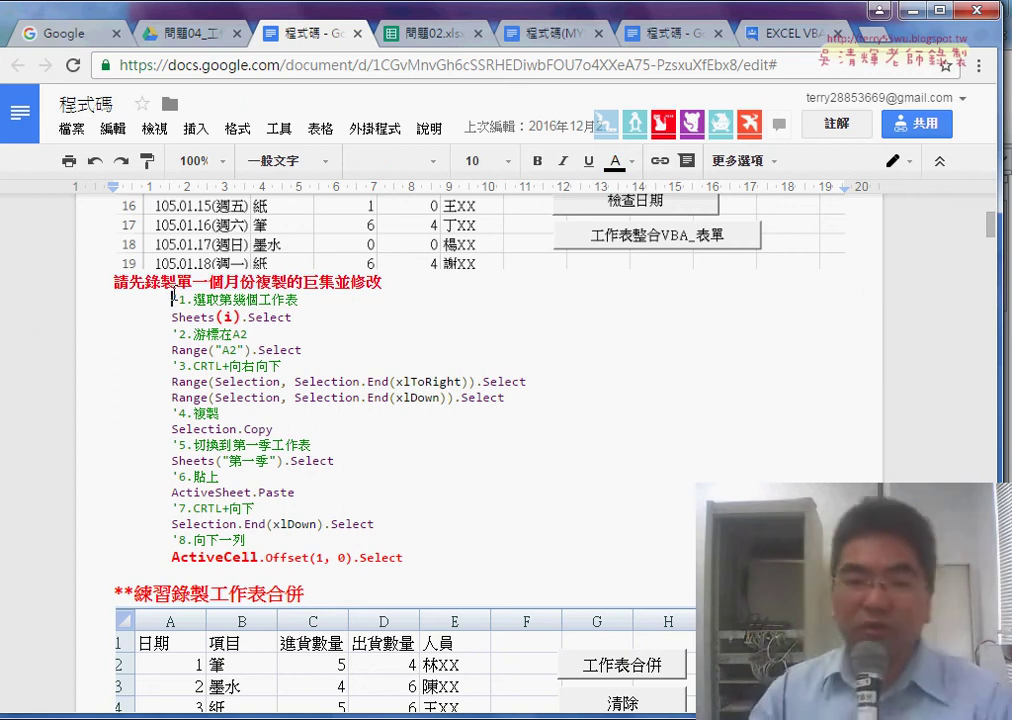
drag(173, 299, 305, 299)
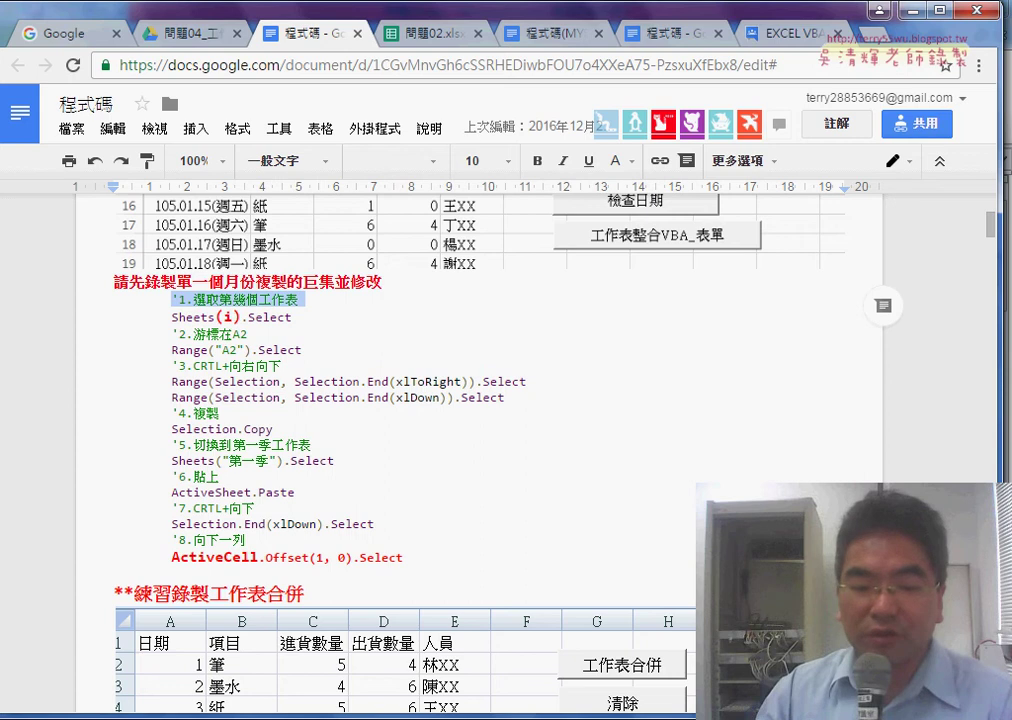
key(alt+Tab)
- Show the 一月 sheet, then bring up the 程式碼 page and point out the A2 comment line
click(84, 690)
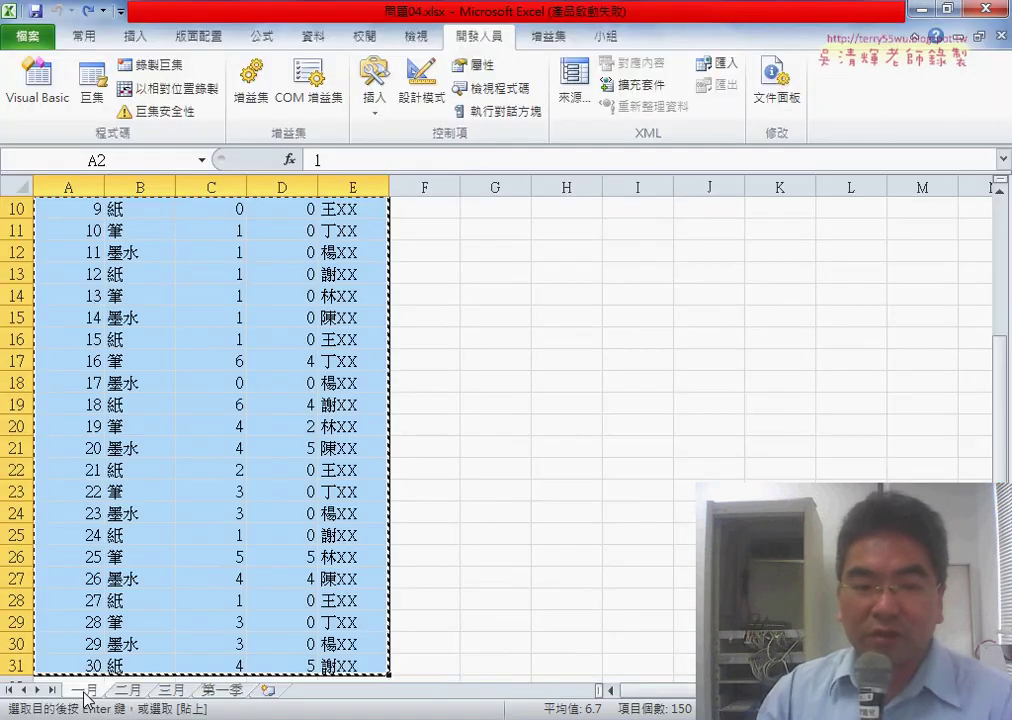
scroll(140, 590, up, 3)
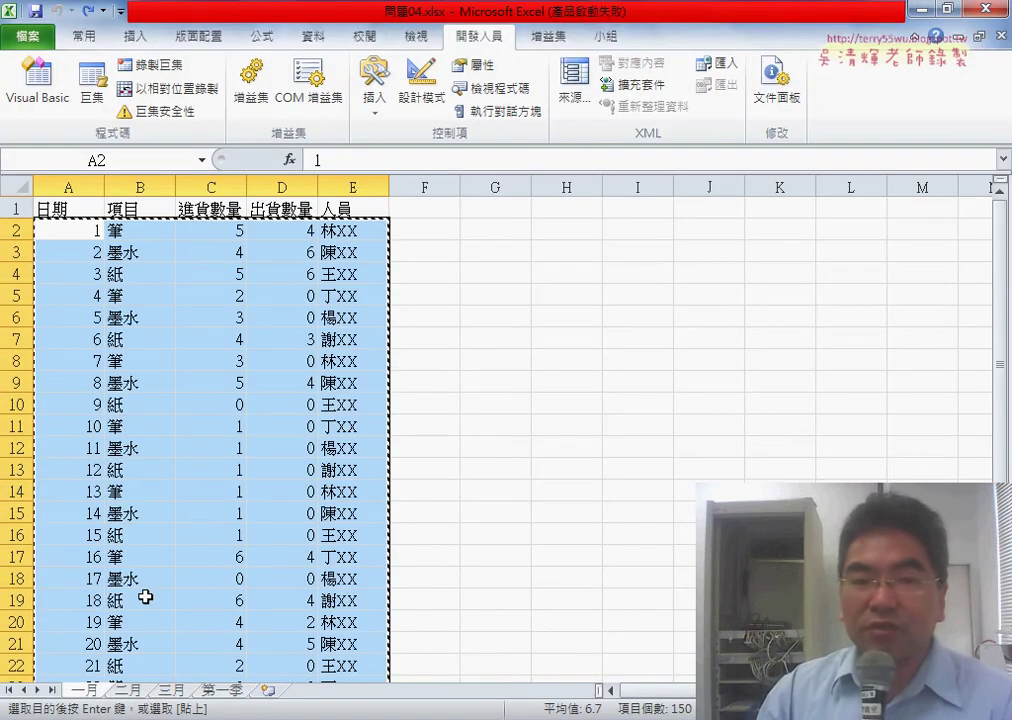
click(920, 8)
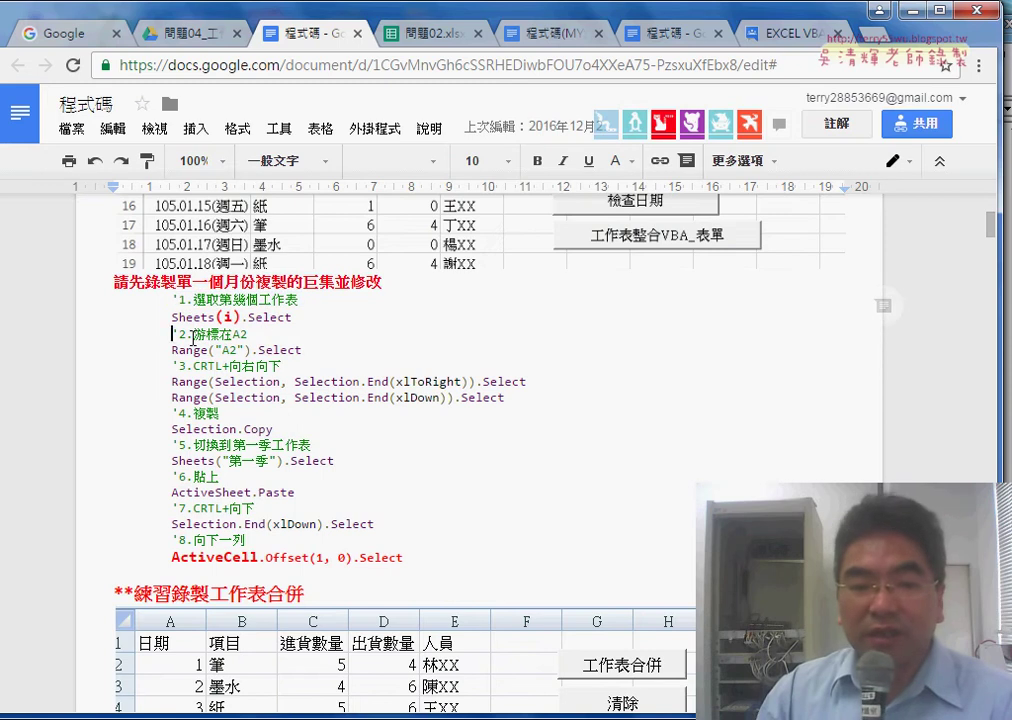
drag(172, 335, 247, 335)
click(290, 366)
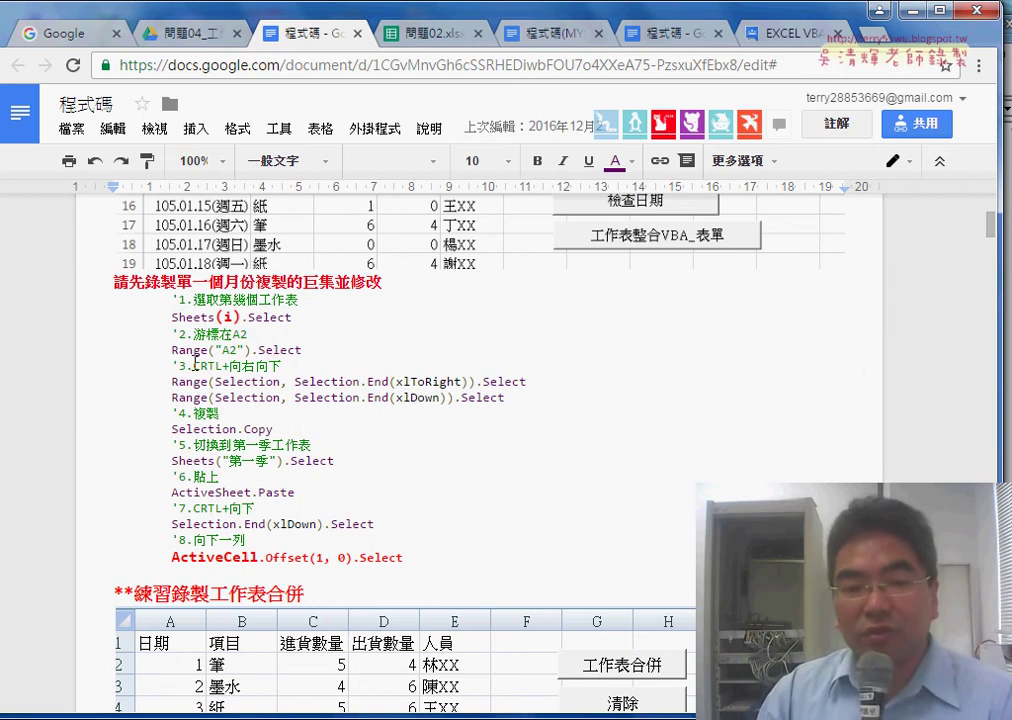
- Highlight the Ctrl+Right/Down comment, the xlToRight and xlDown lines, and Selection.Copy
drag(195, 366, 288, 367)
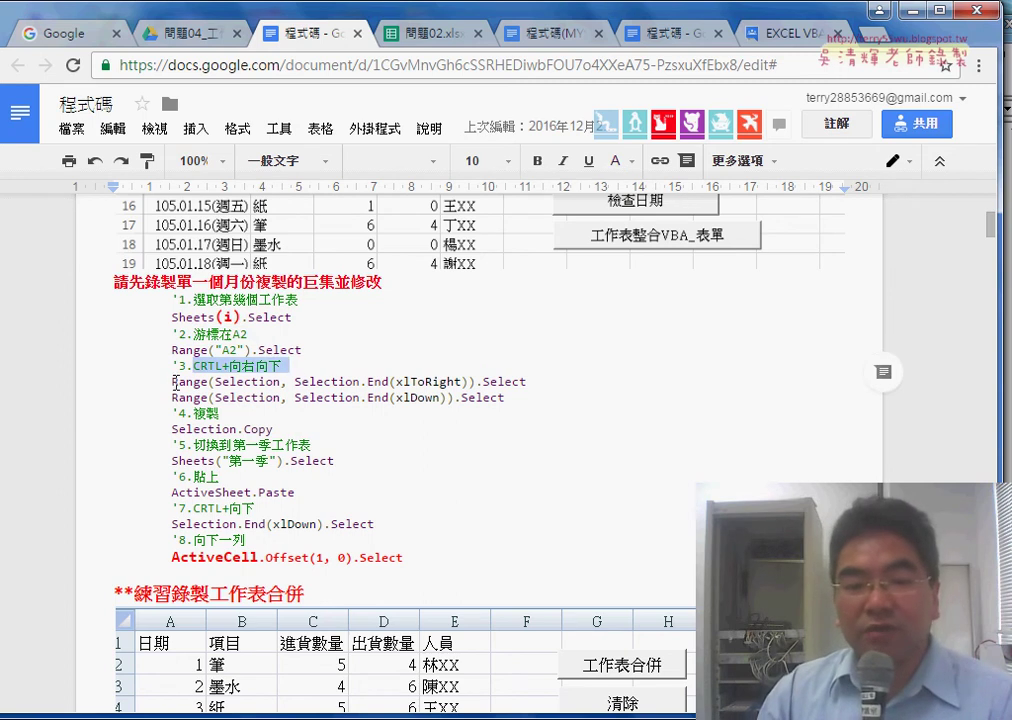
drag(173, 381, 533, 381)
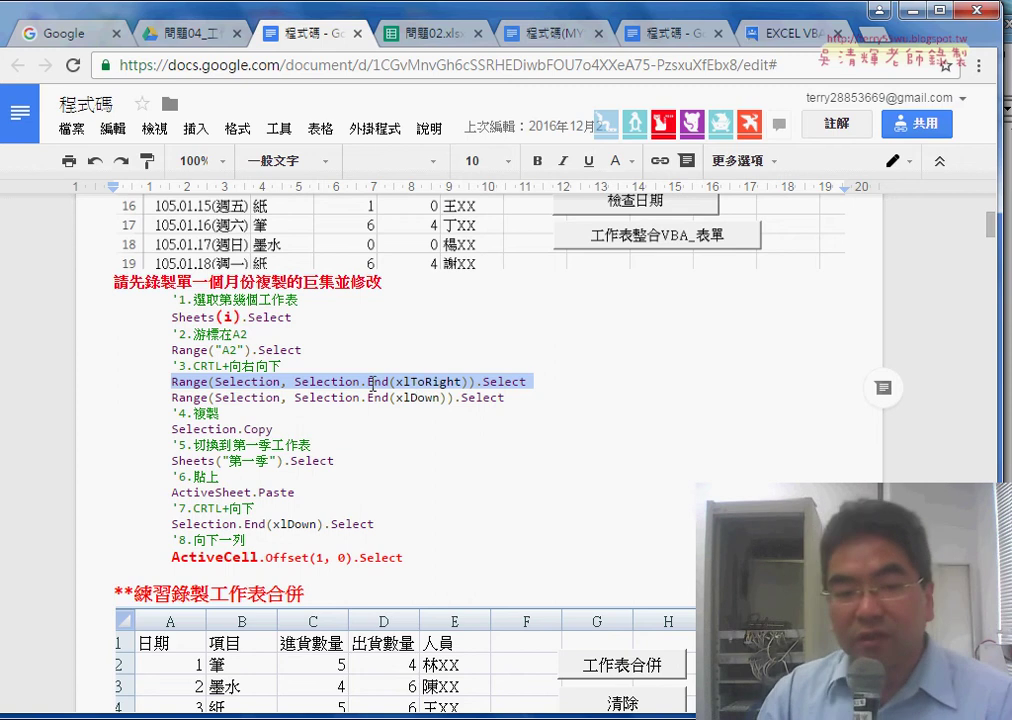
drag(167, 398, 506, 398)
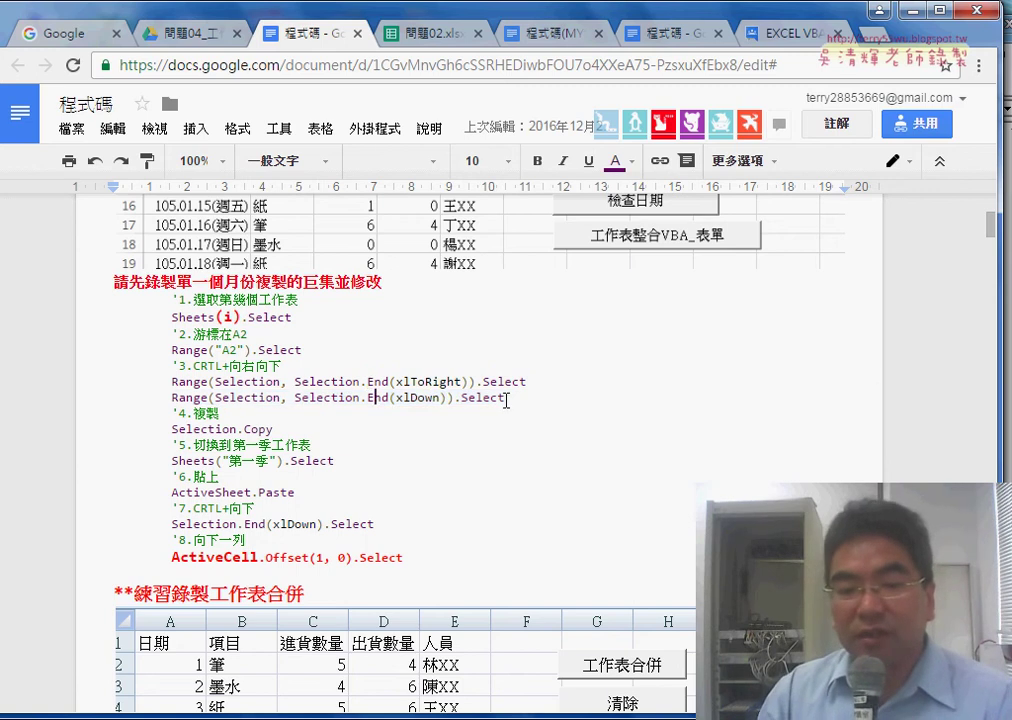
drag(506, 398, 107, 377)
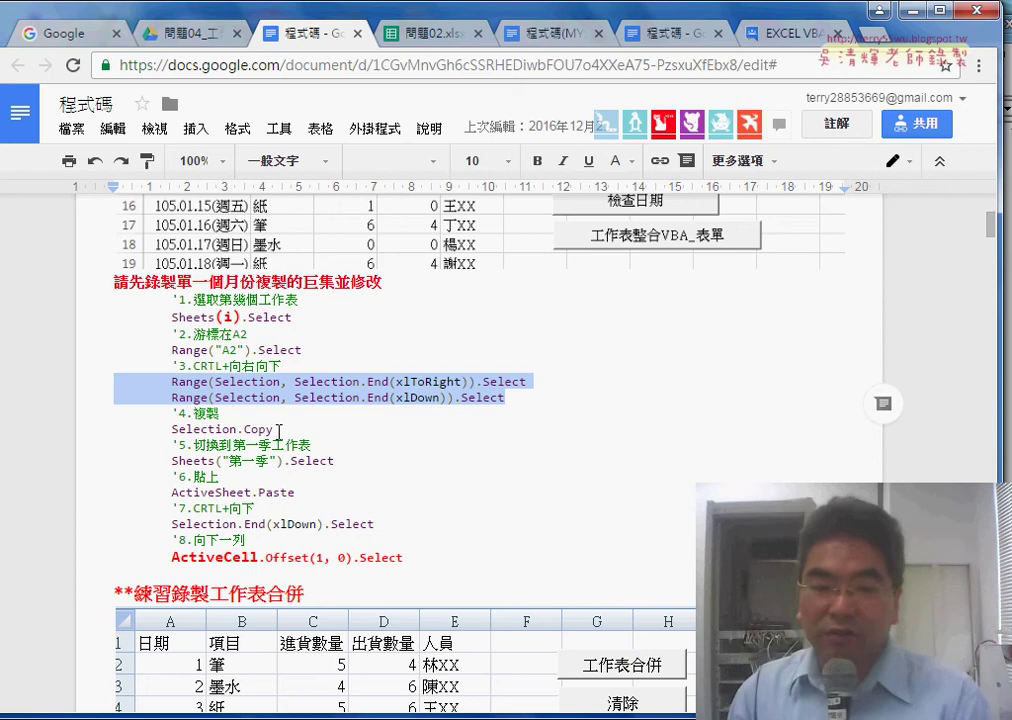
drag(275, 429, 112, 430)
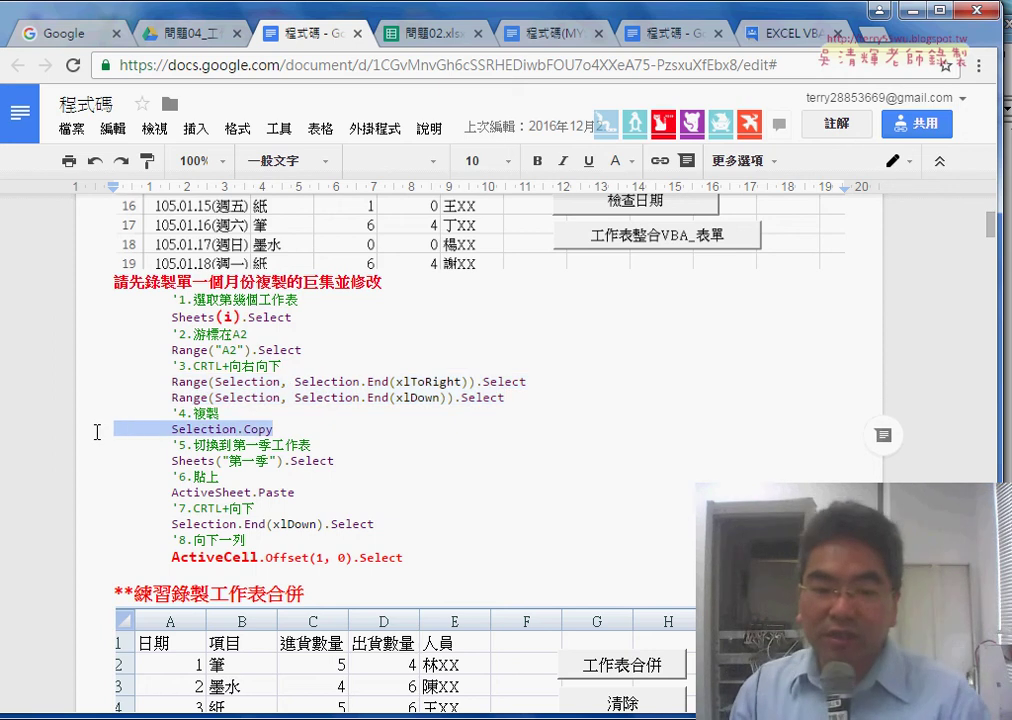
- Highlight the 第一季 switch, ActiveSheet.Paste, End(xlDown).Select and ActiveCell.Offset(1, 0).Select lines
drag(333, 463, 44, 465)
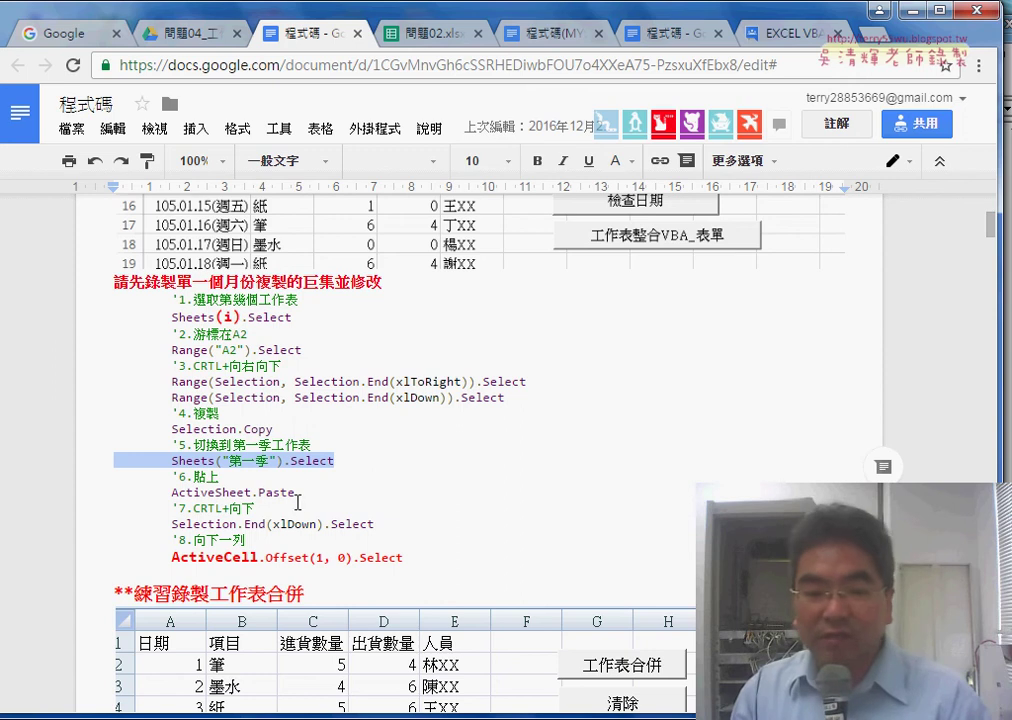
drag(296, 495, 37, 498)
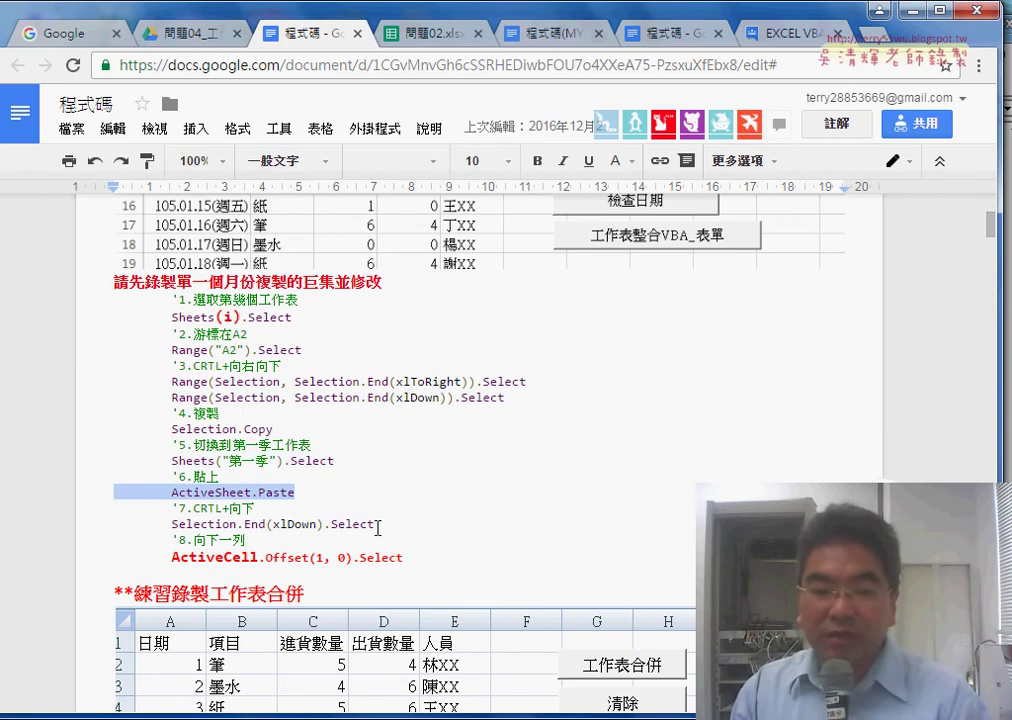
drag(376, 524, 100, 527)
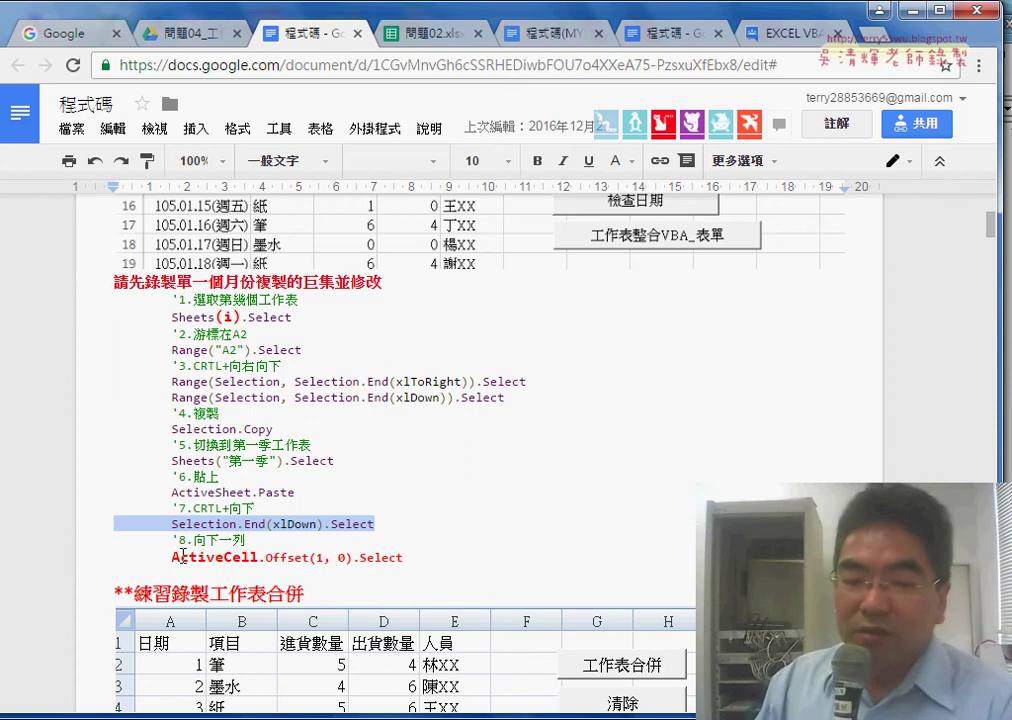
drag(172, 557, 410, 560)
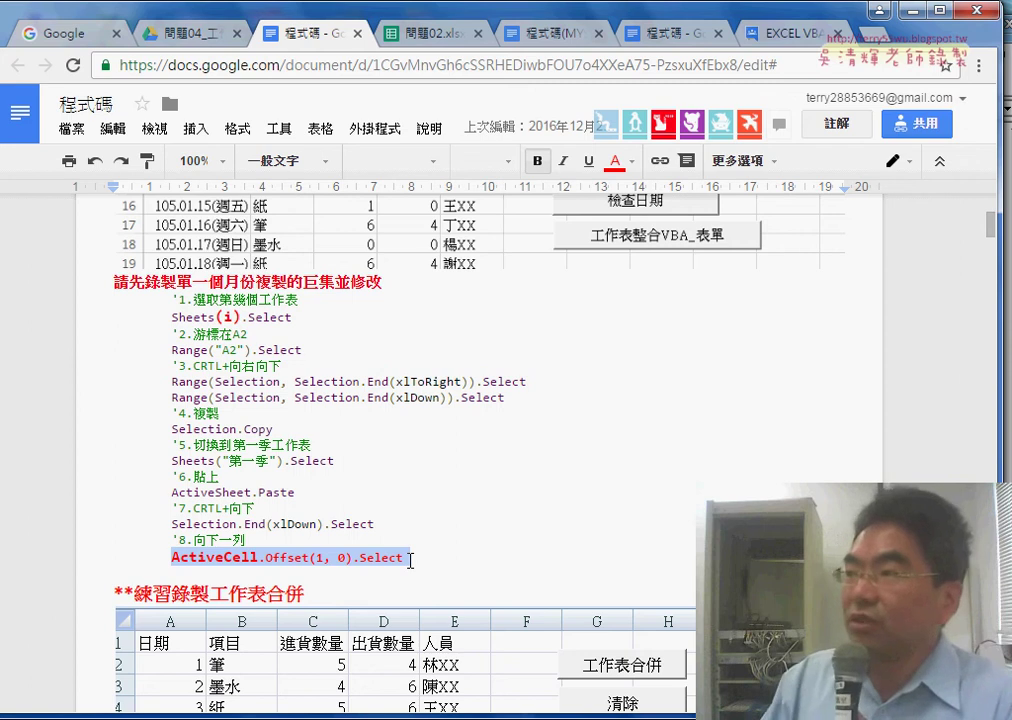
- Break down ActiveCell.Offset(1, 0).Select part by part, then select the whole macro block
click(263, 557)
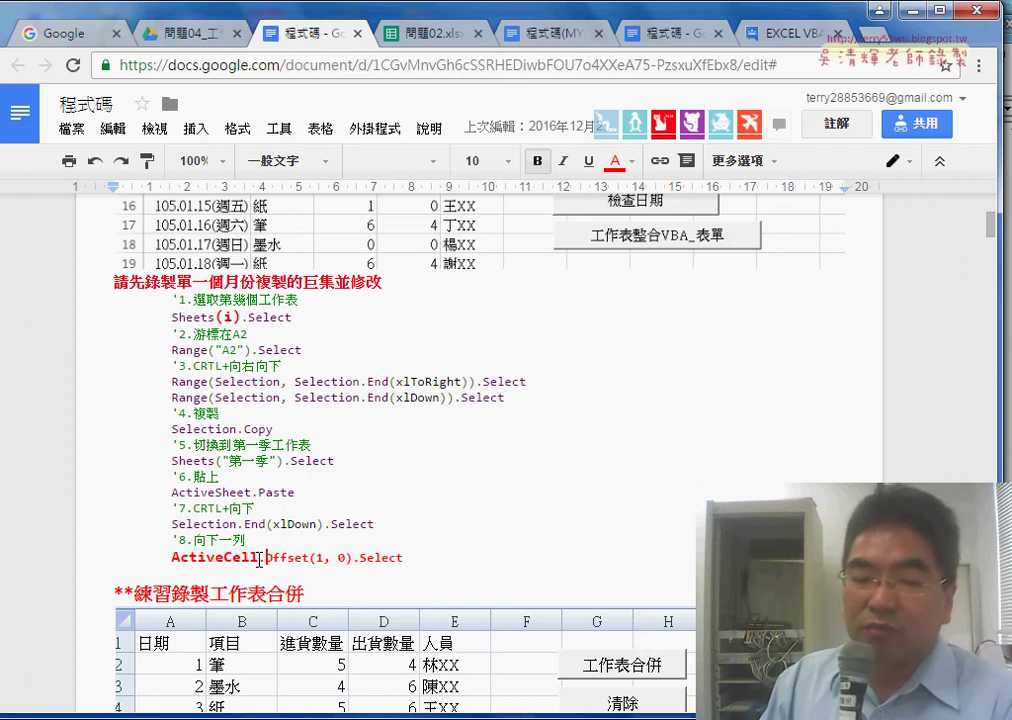
drag(182, 560, 158, 565)
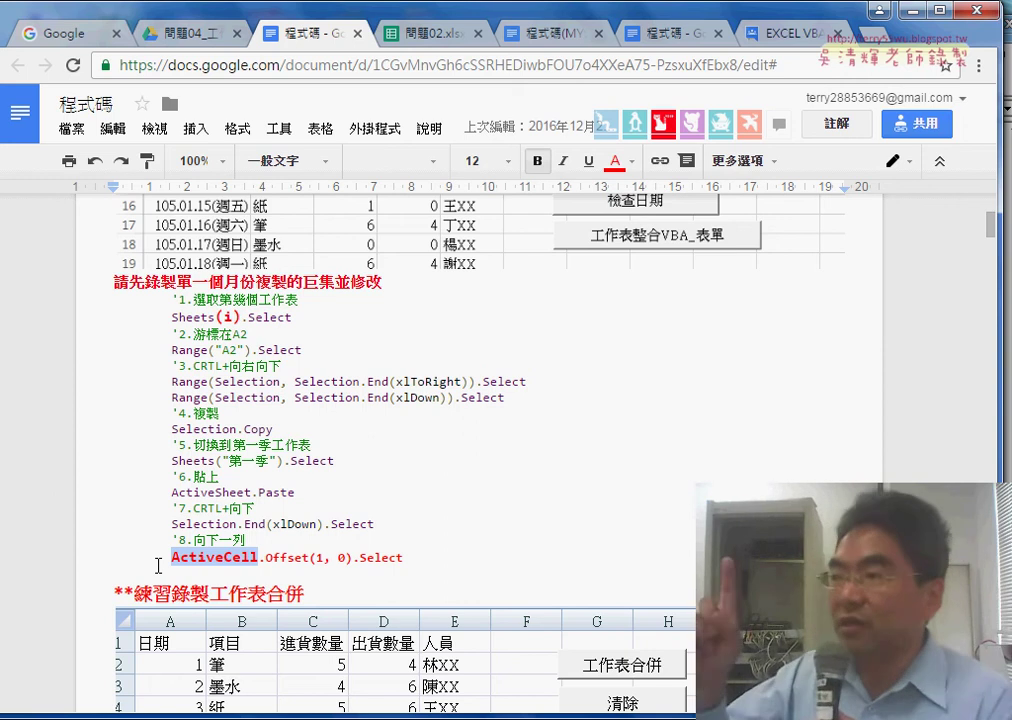
click(261, 558)
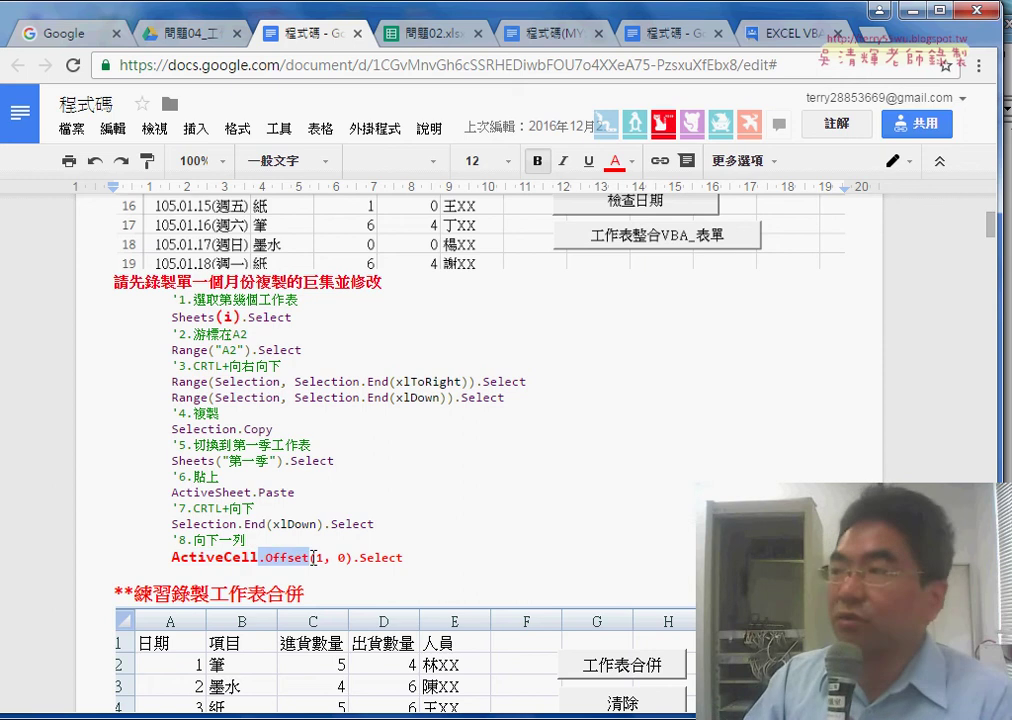
click(324, 559)
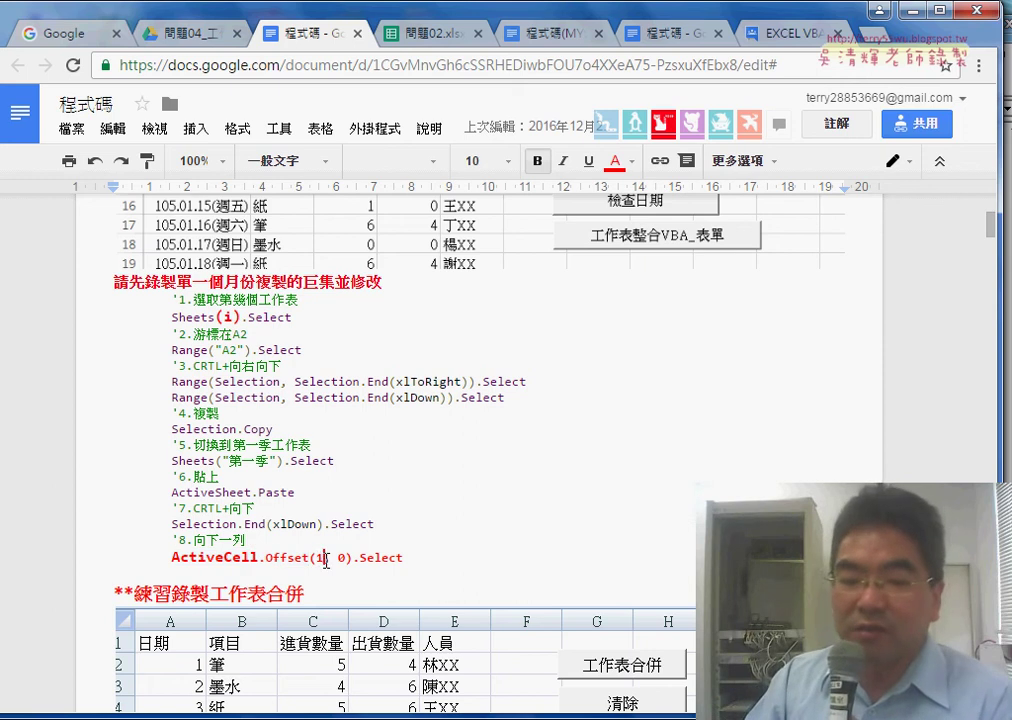
drag(331, 558, 348, 560)
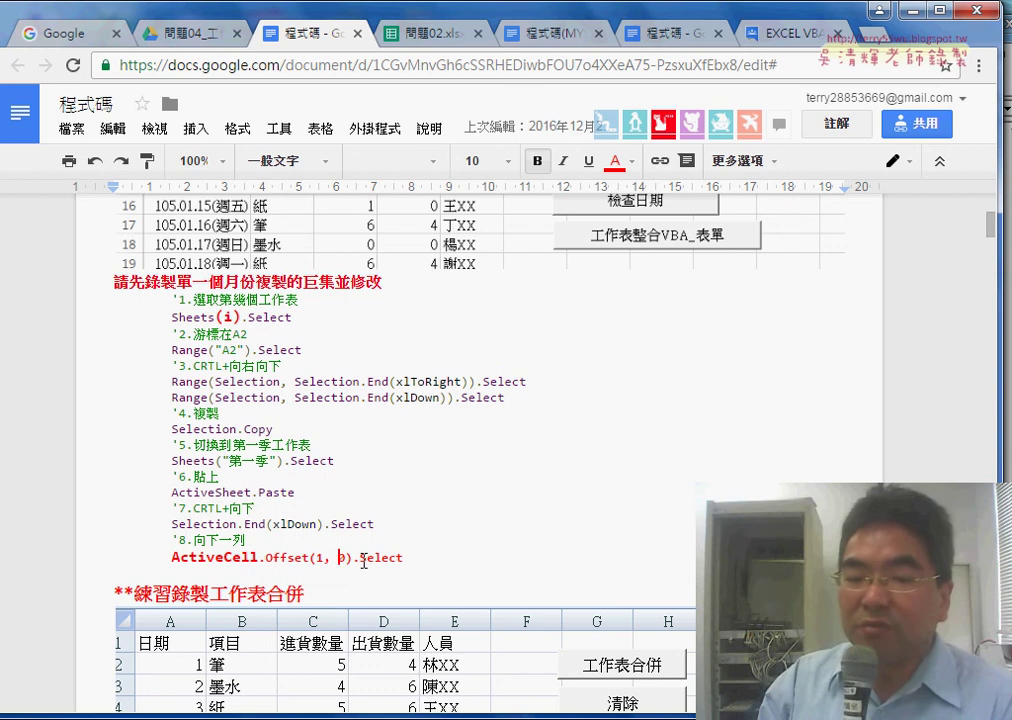
mouse_move(353, 558)
mouse_down()
mouse_move(403, 559)
mouse_move(172, 557)
mouse_up()
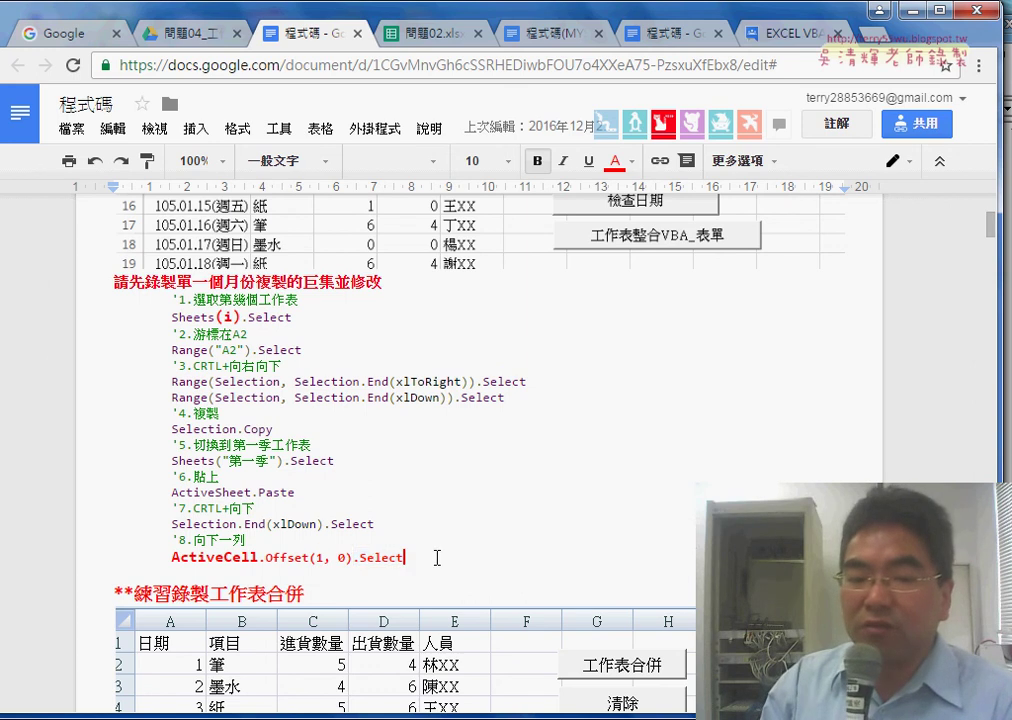
click(172, 557)
drag(440, 557, 55, 307)
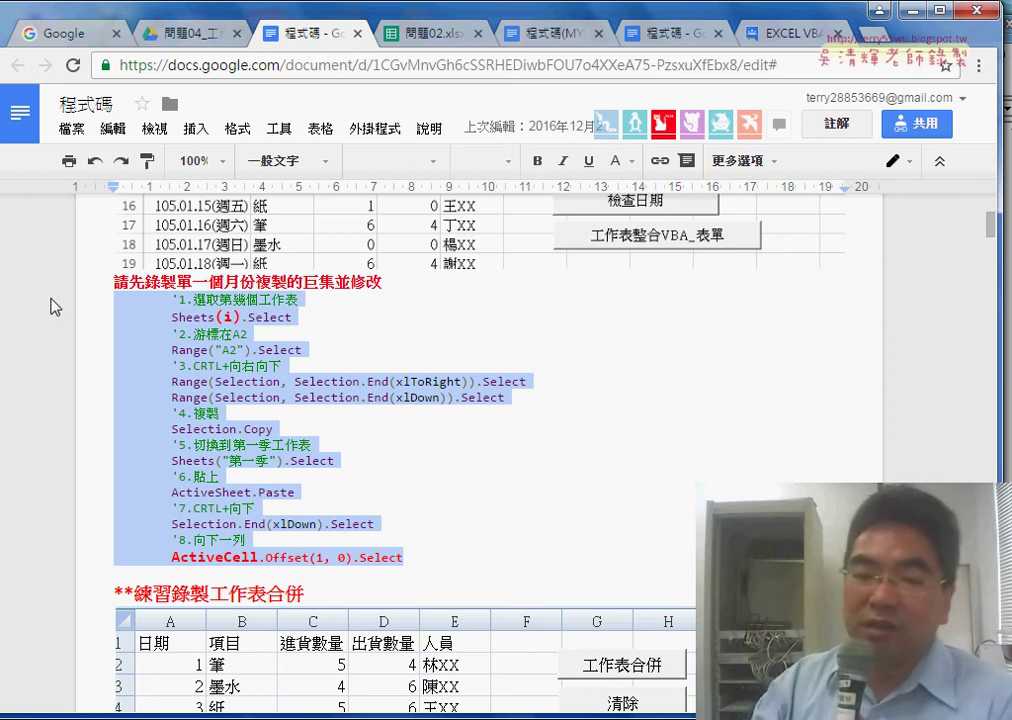
- Scroll to Sub 工作表合併 and highlight counter i and Sheets(i), comparing with Excel's sheets
scroll(420, 422, down, 1)
scroll(497, 420, down, 5)
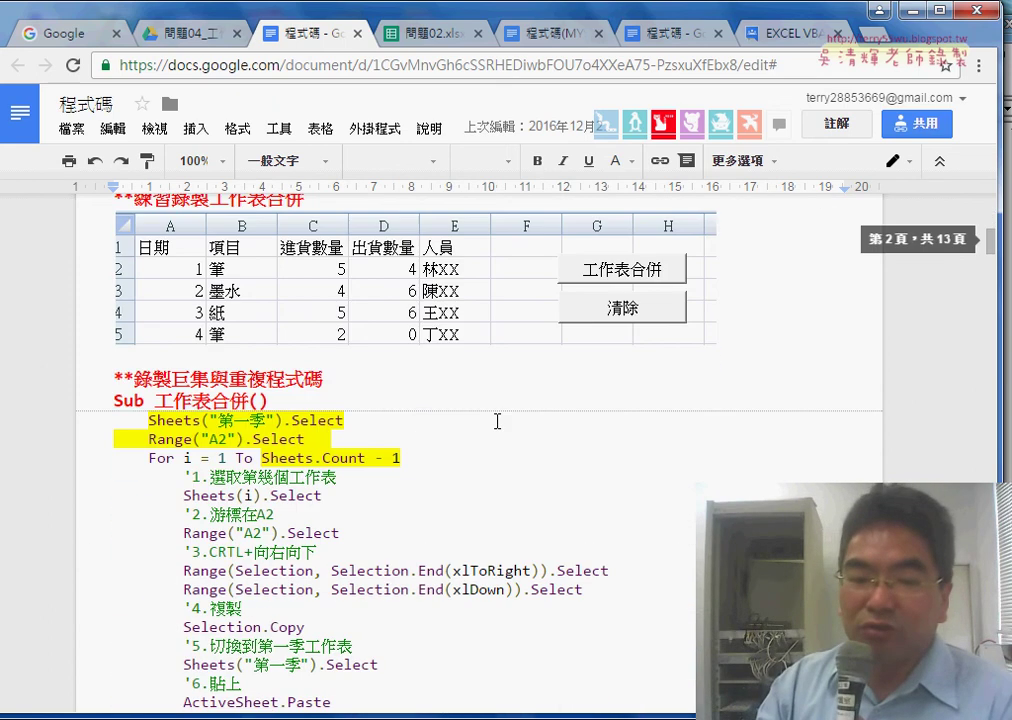
scroll(498, 421, down, 2)
scroll(176, 297, down, 2)
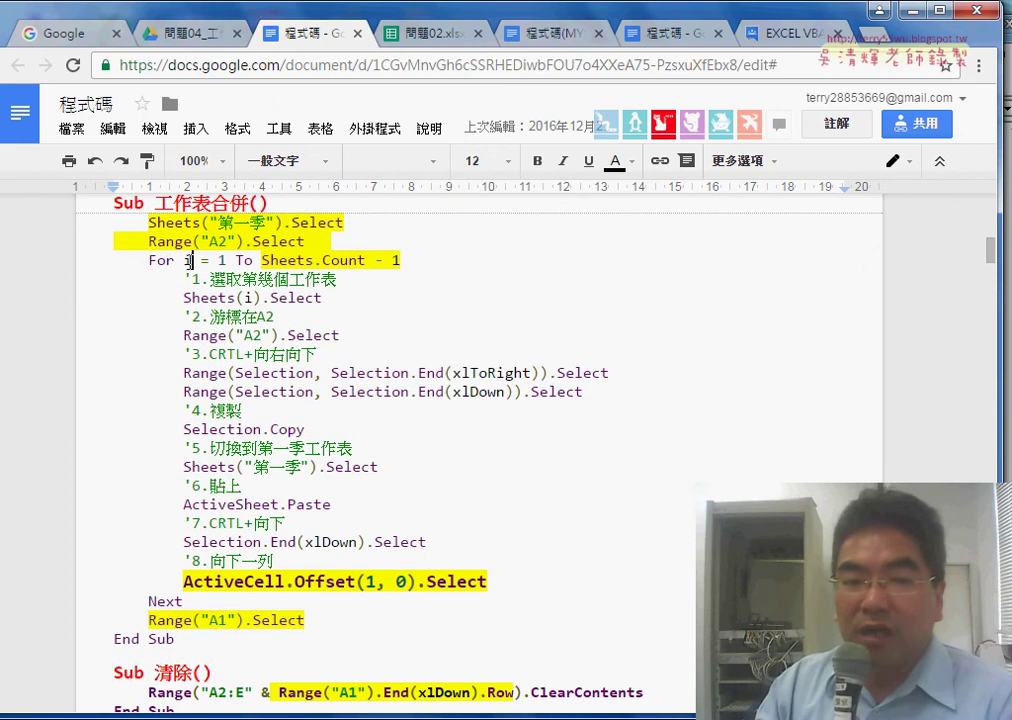
double_click(188, 260)
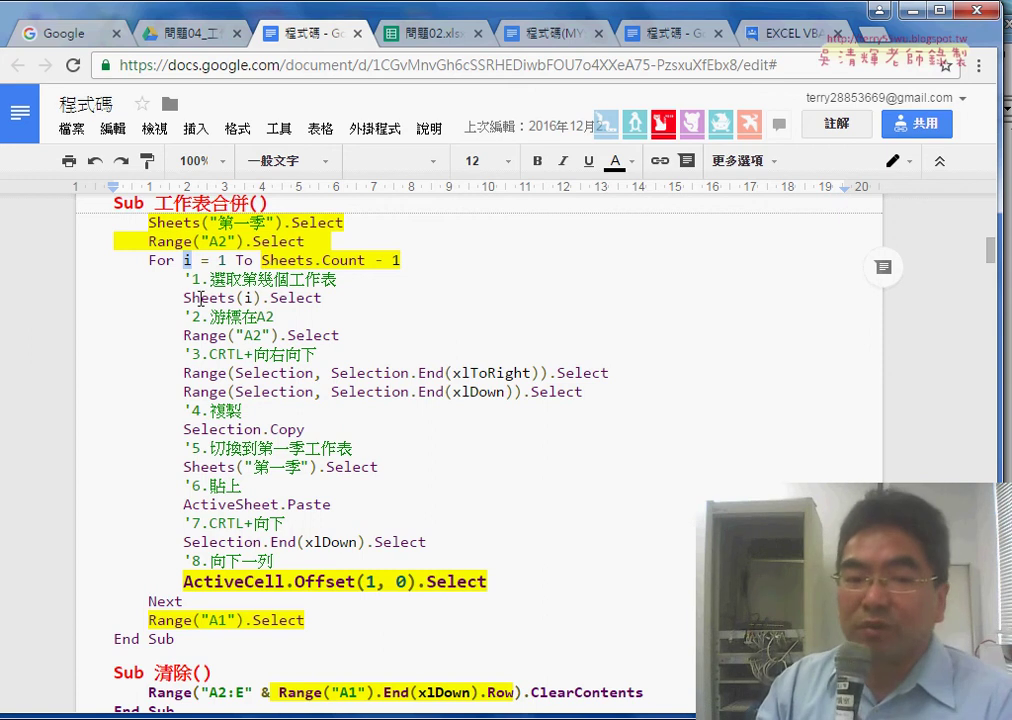
drag(185, 297, 220, 298)
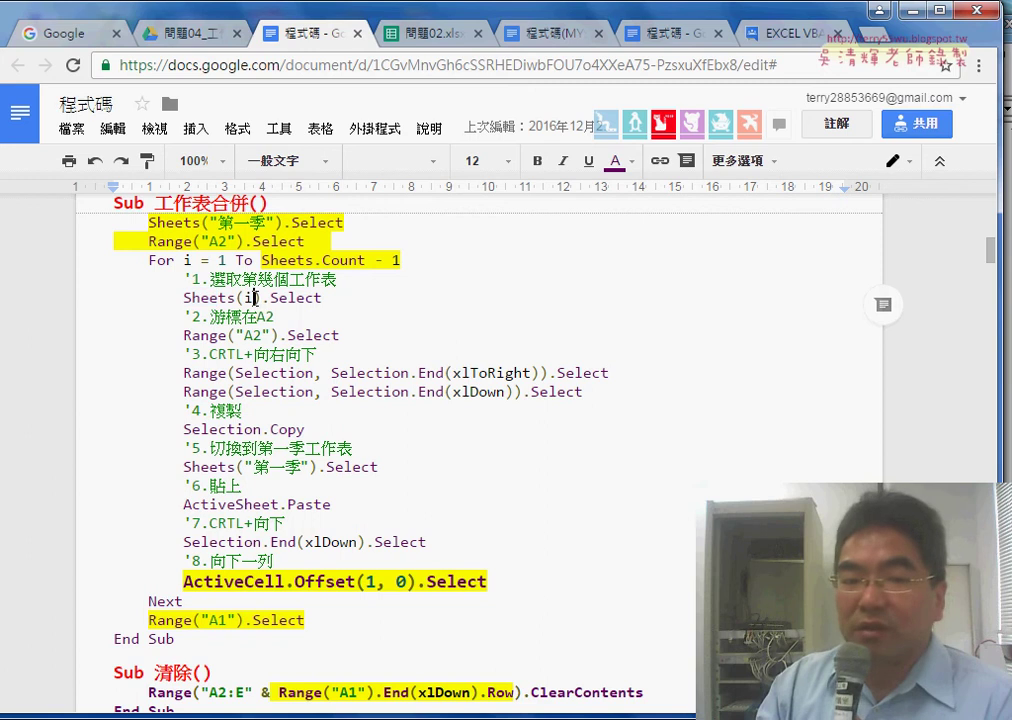
double_click(250, 297)
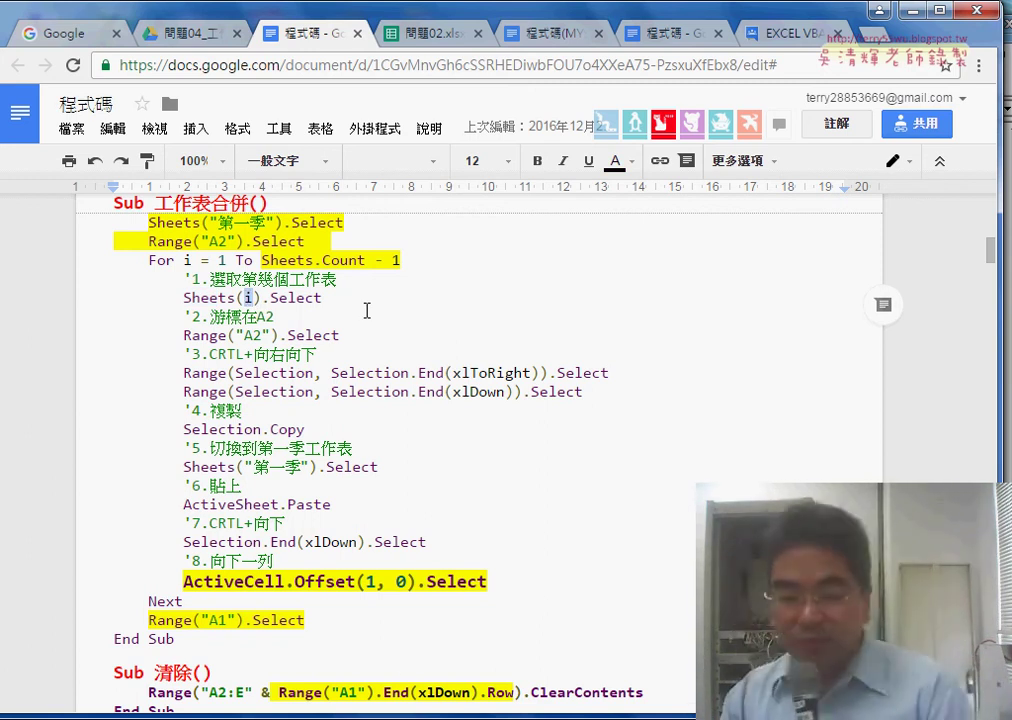
key(alt+Tab)
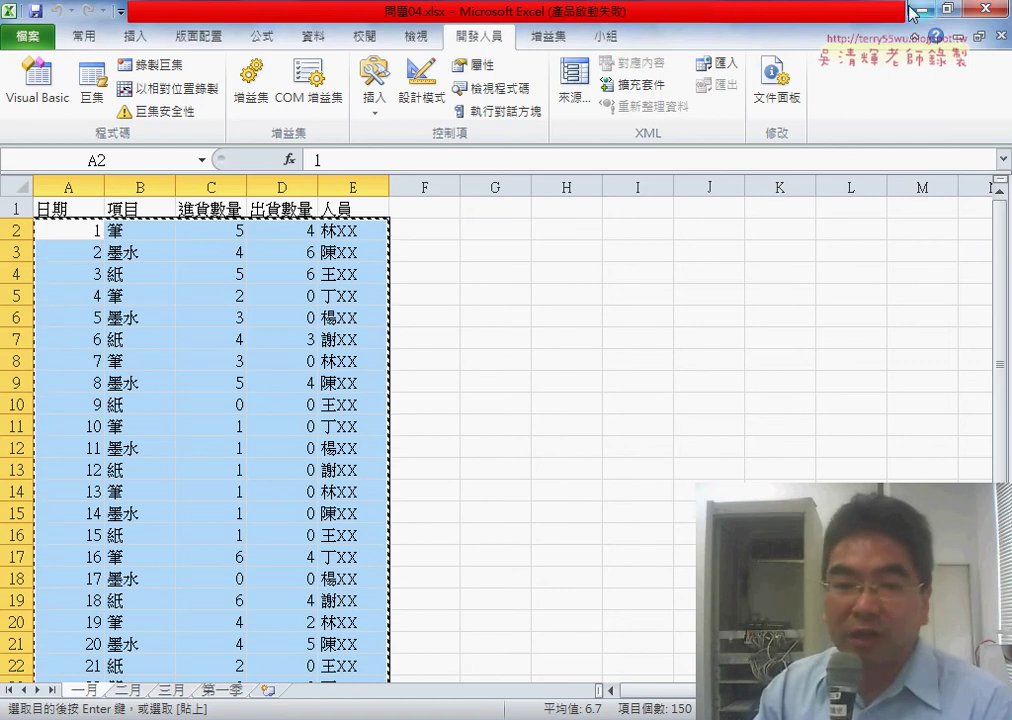
key(alt+Tab)
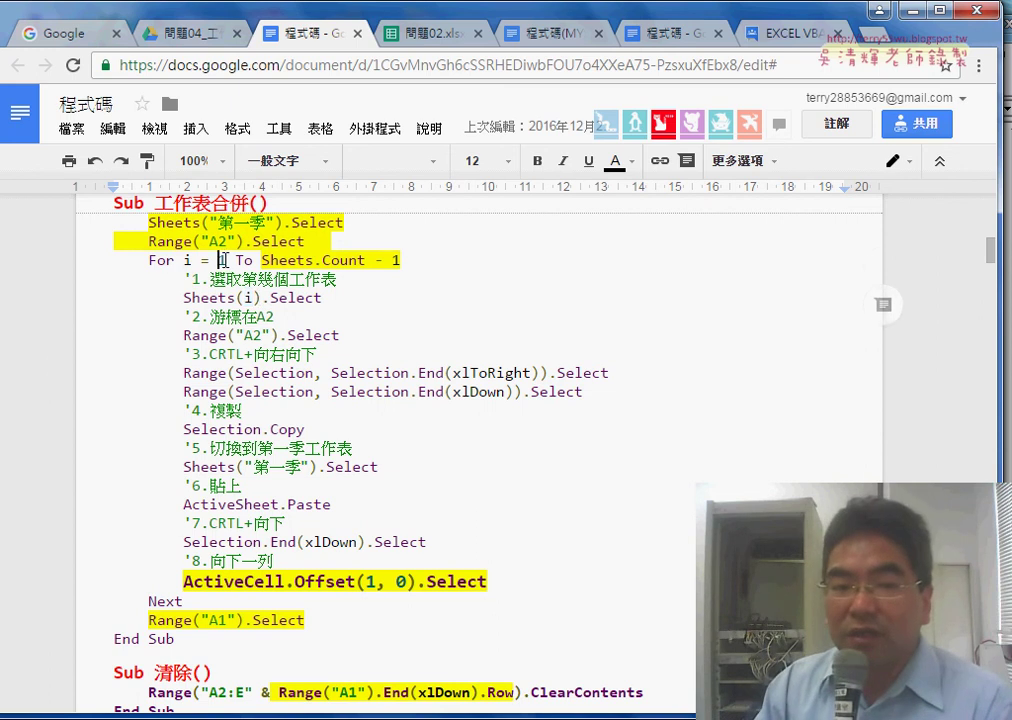
- Highlight the loop range 1 to Sheets.Count - 1, checking the sheet count in Excel
double_click(222, 260)
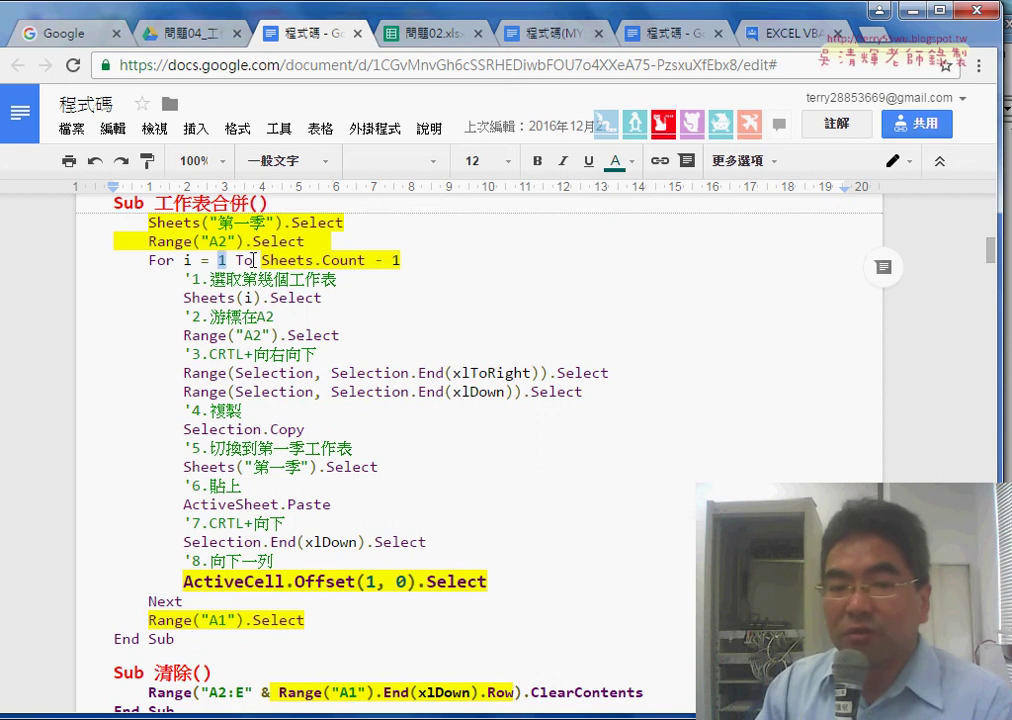
mouse_move(262, 260)
mouse_down()
mouse_move(405, 260)
mouse_move(367, 260)
mouse_up()
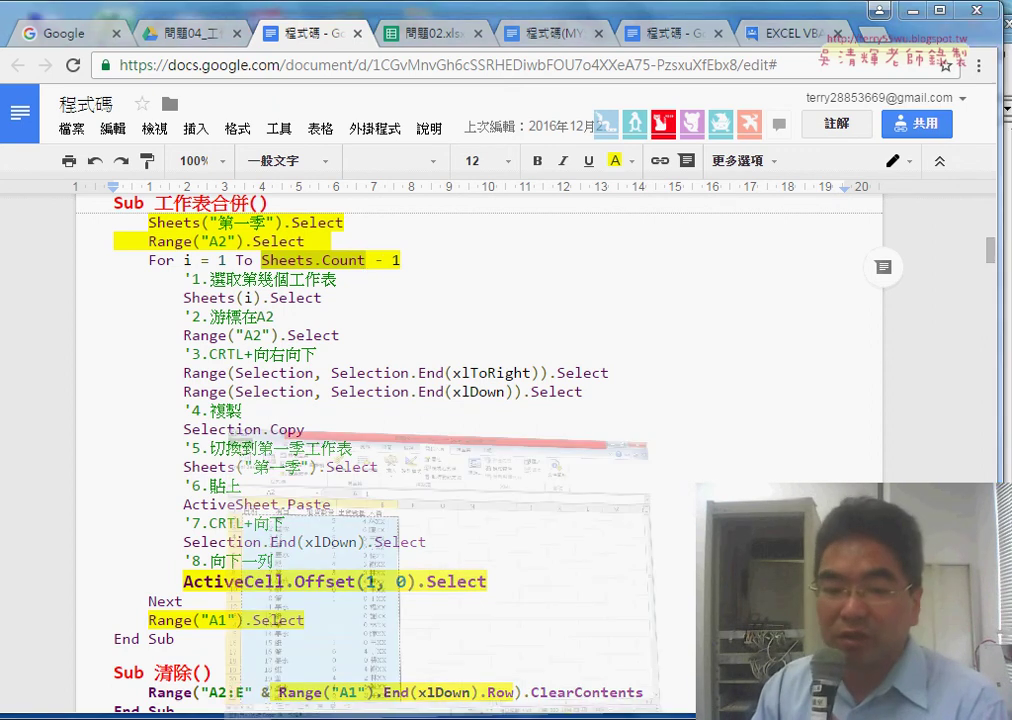
key(alt+Tab)
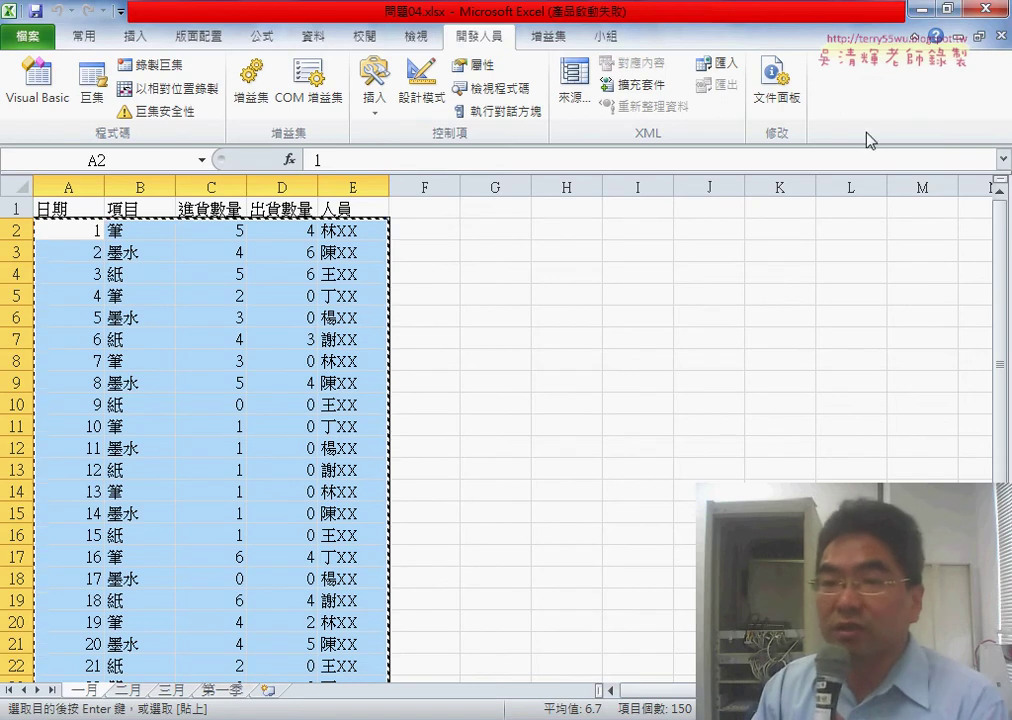
click(920, 10)
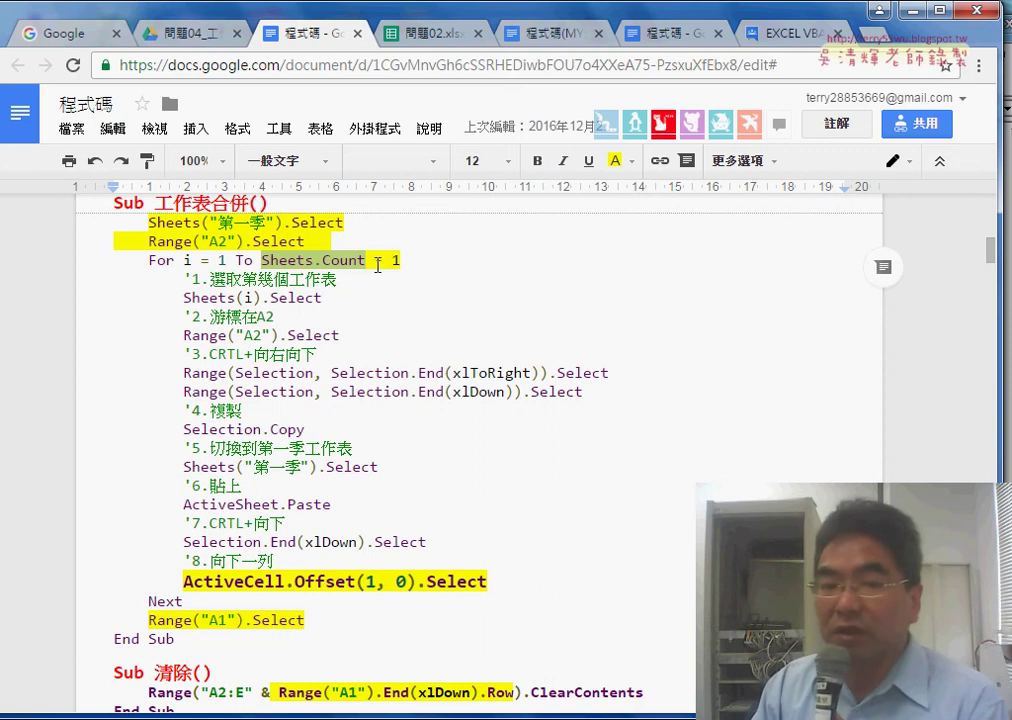
drag(400, 261, 331, 260)
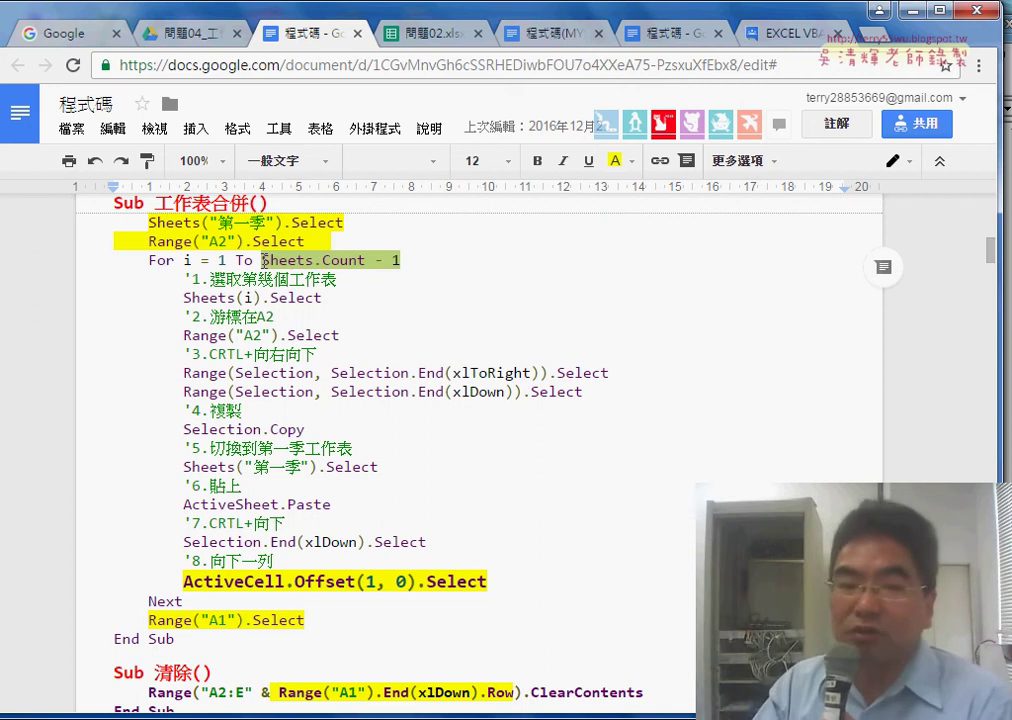
drag(184, 280, 513, 582)
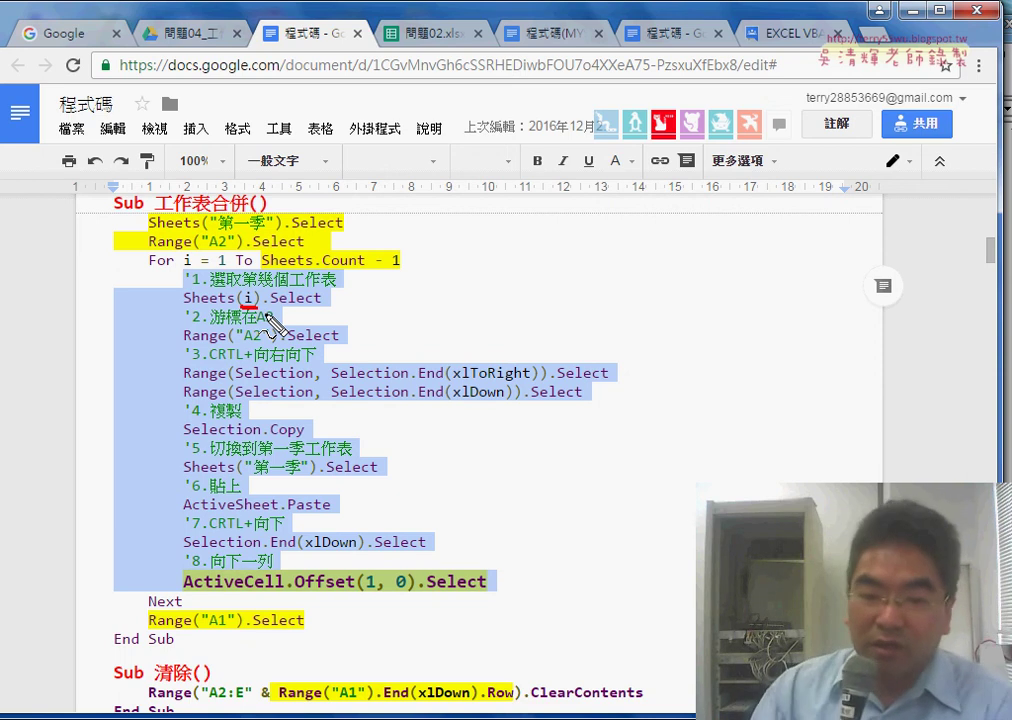
- Return to Excel's 第一季 sheet and record macro 巨集1, stored in this workbook
click(914, 10)
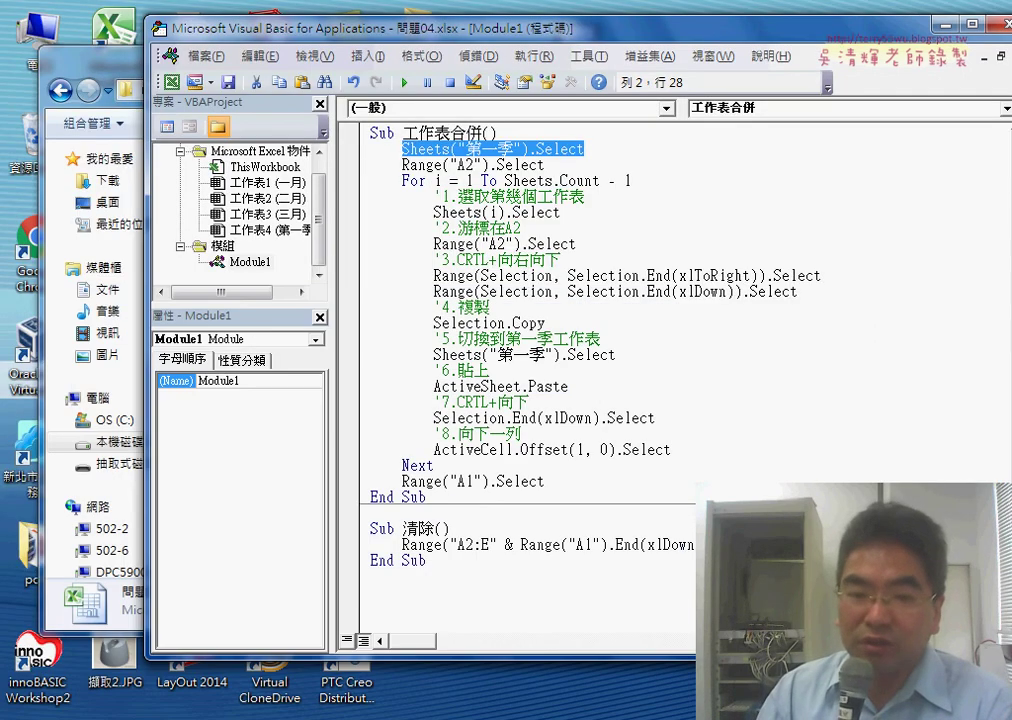
key(alt+F11)
click(475, 540)
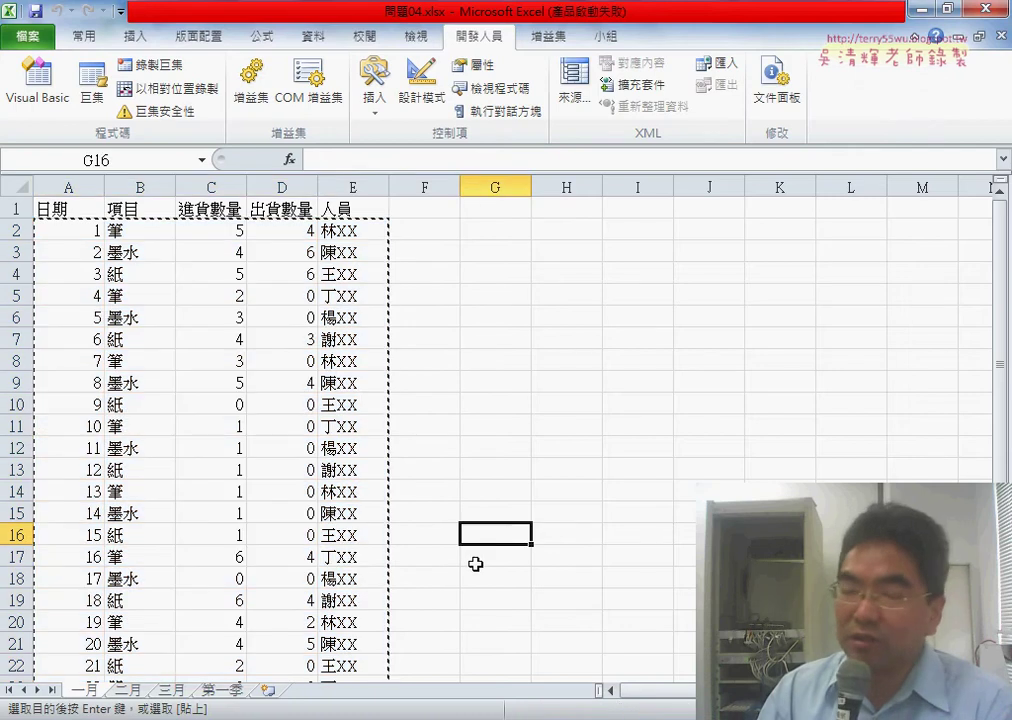
click(232, 690)
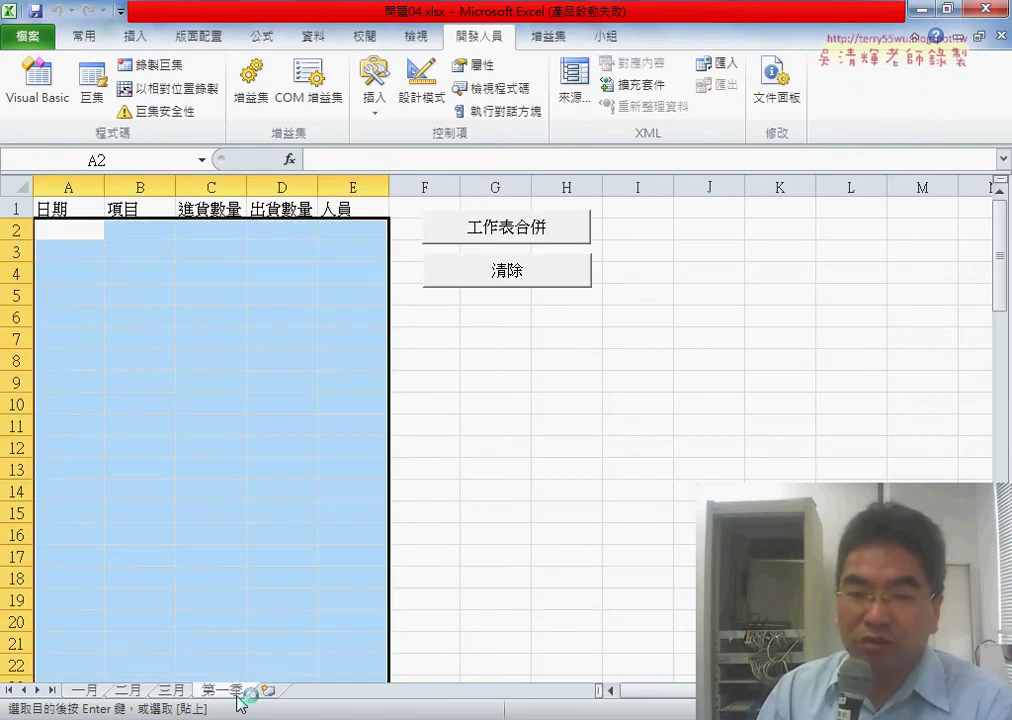
click(591, 507)
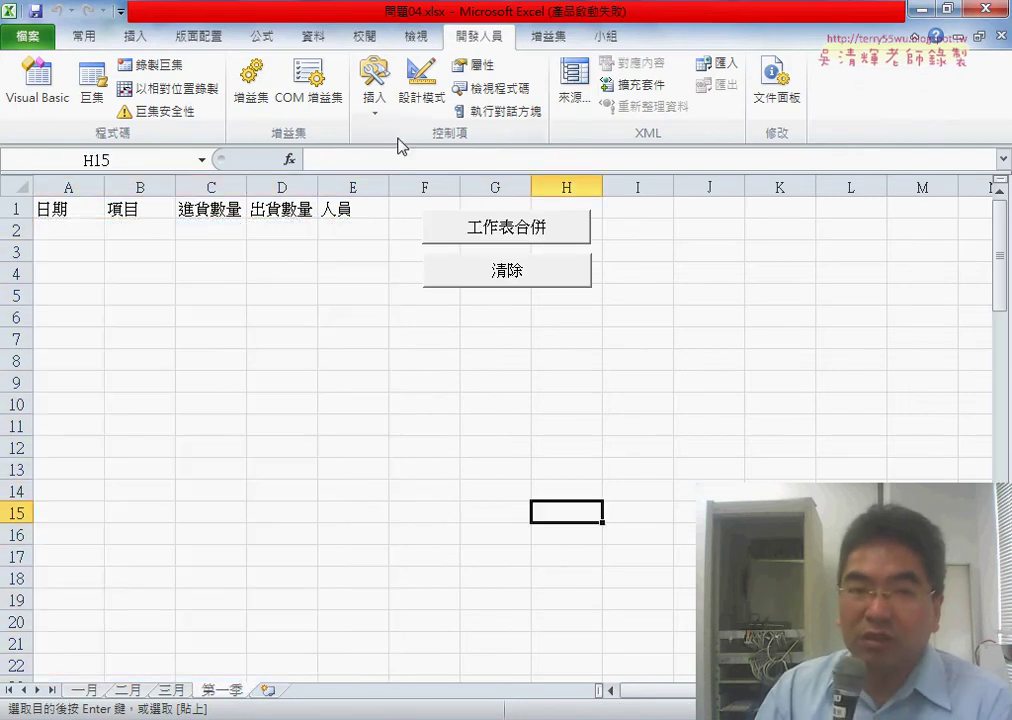
click(152, 65)
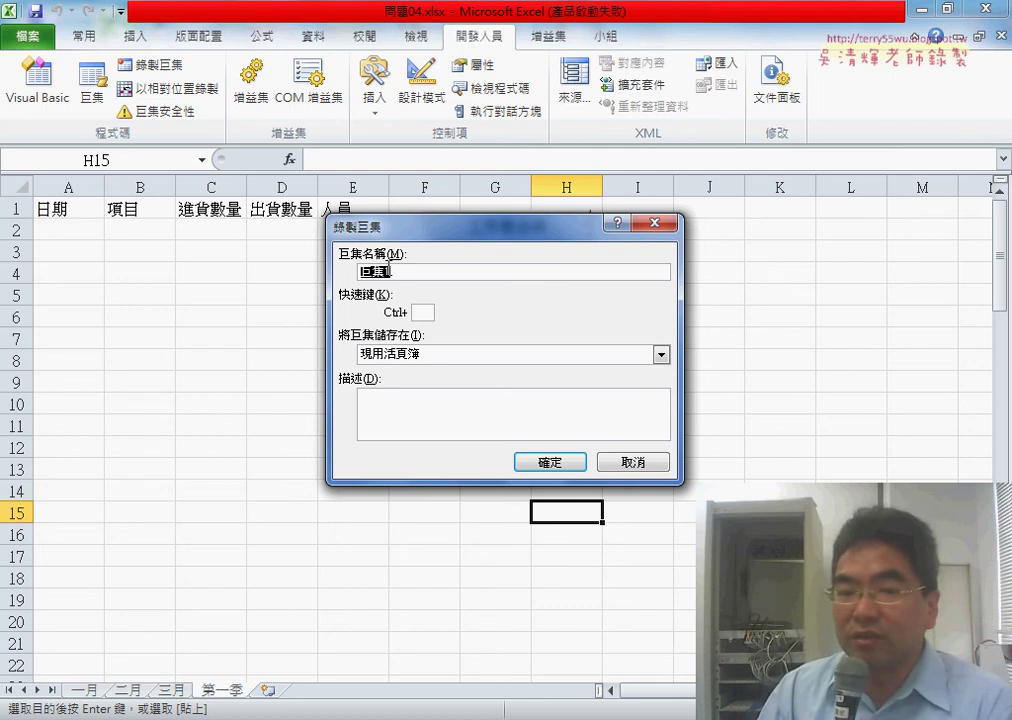
drag(458, 237, 669, 157)
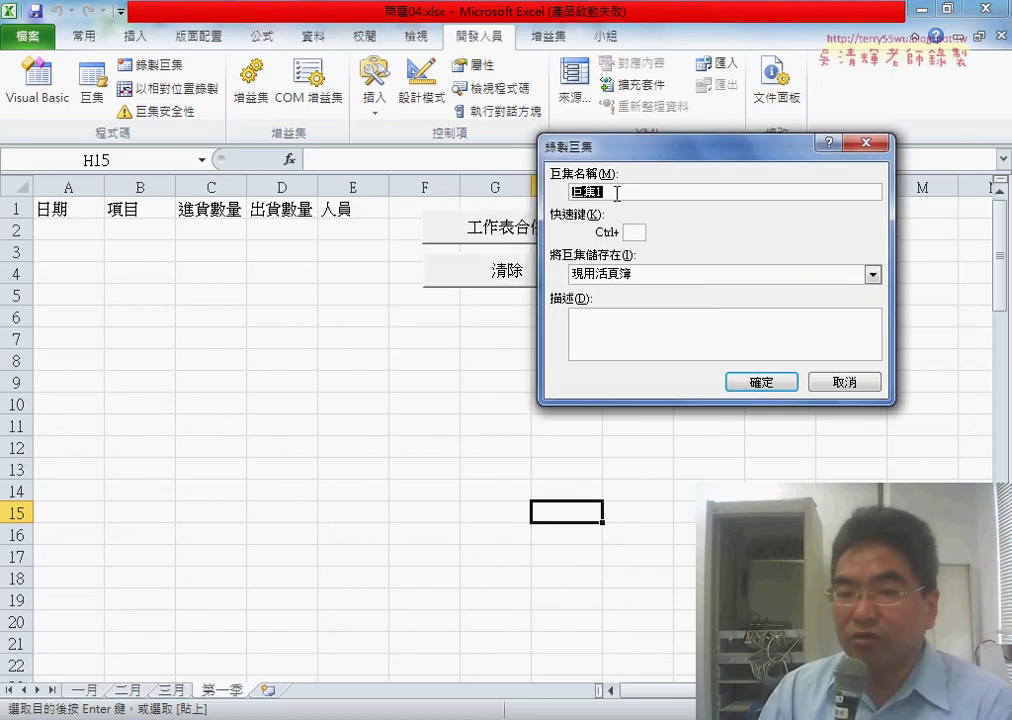
click(762, 383)
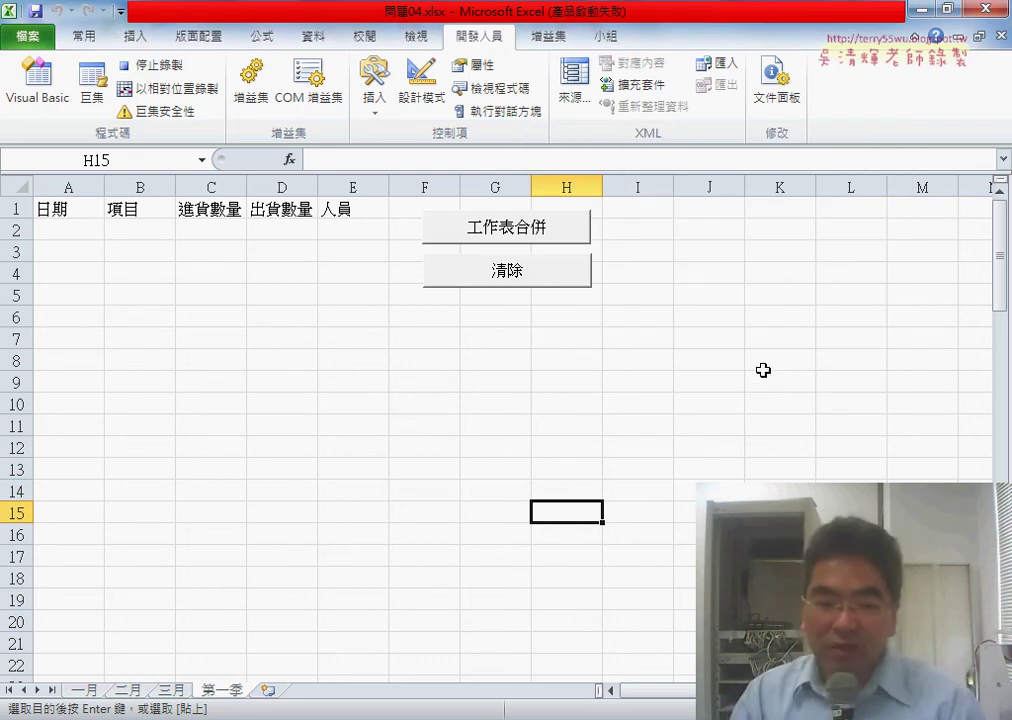
- Copy 一月's A2:E31 into 第一季 at A2, ending on the first empty row below
click(83, 692)
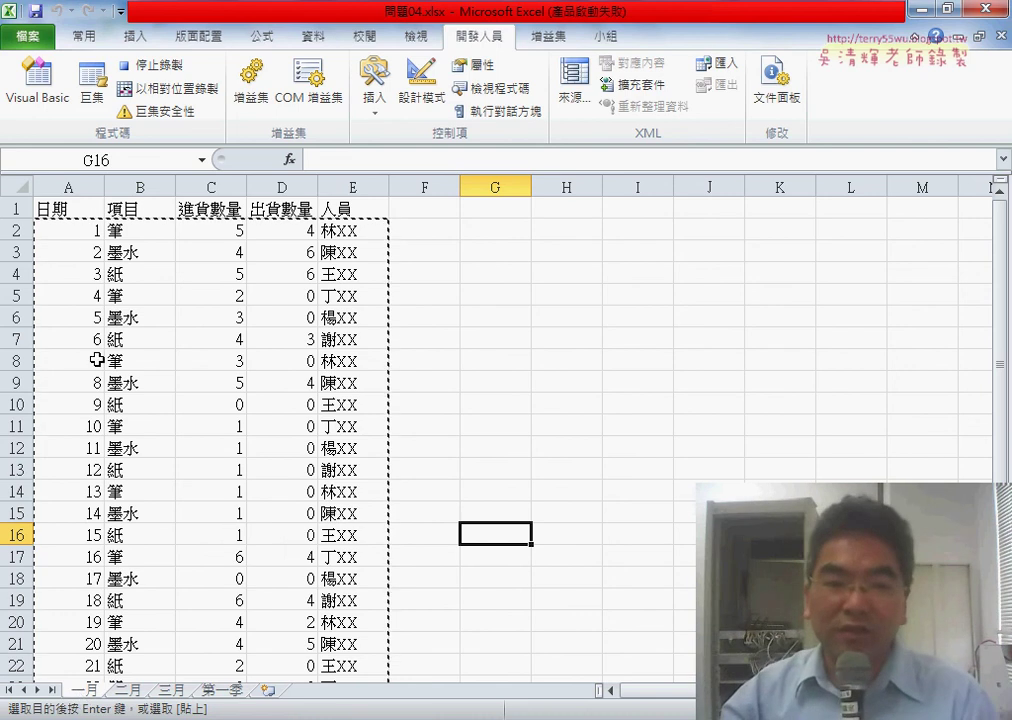
click(78, 233)
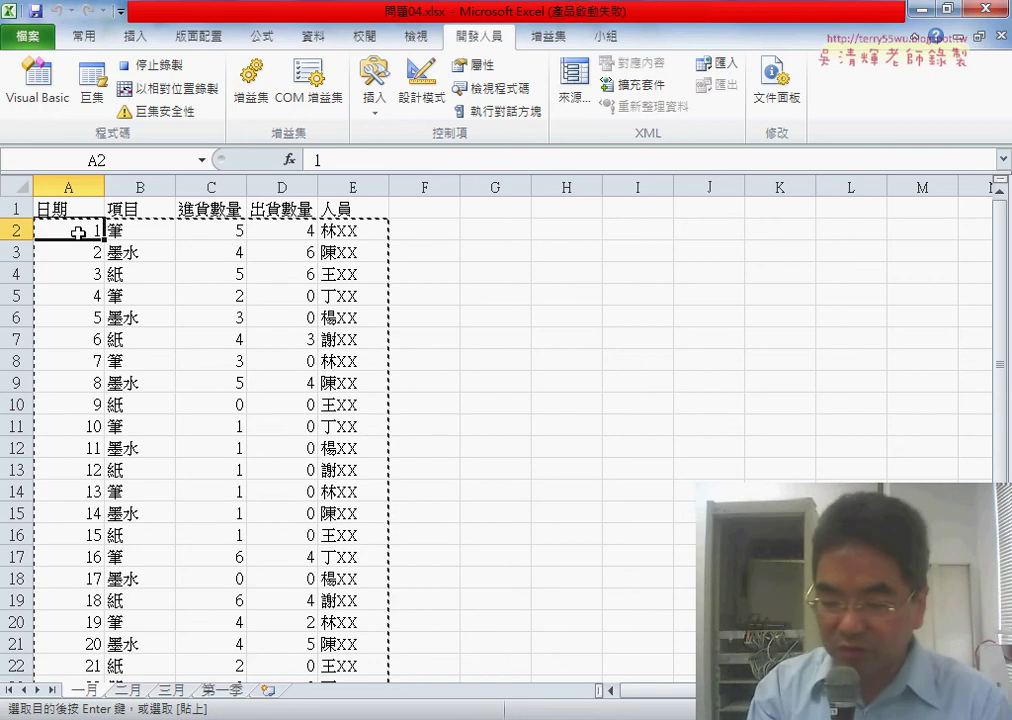
key(ctrl+shift+Right)
key(ctrl+shift+Down)
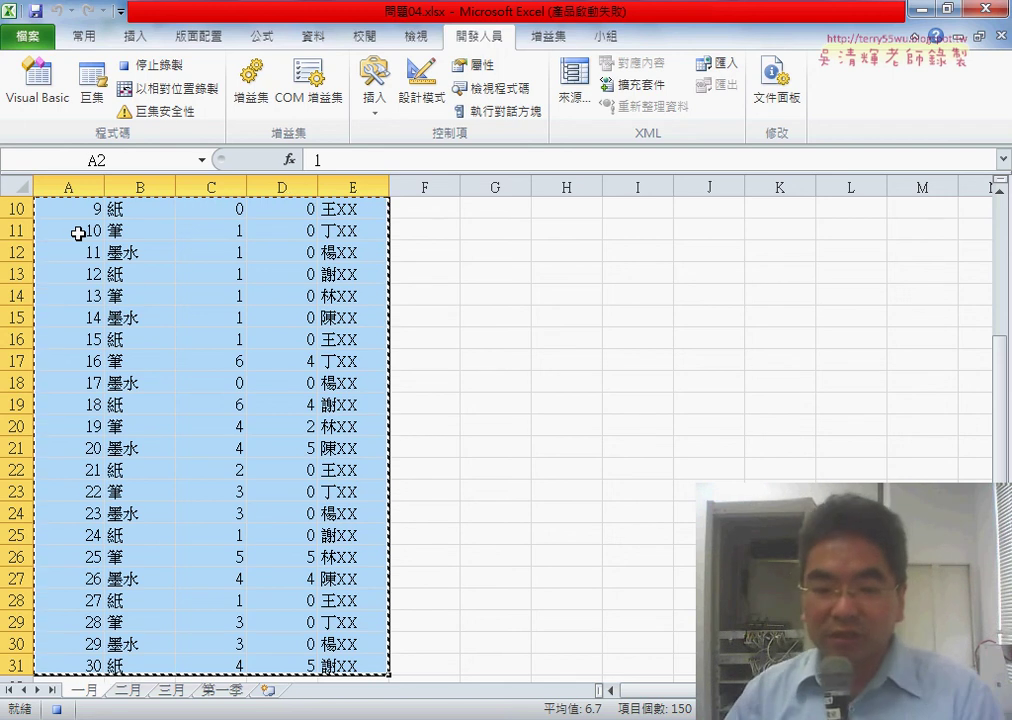
click(227, 690)
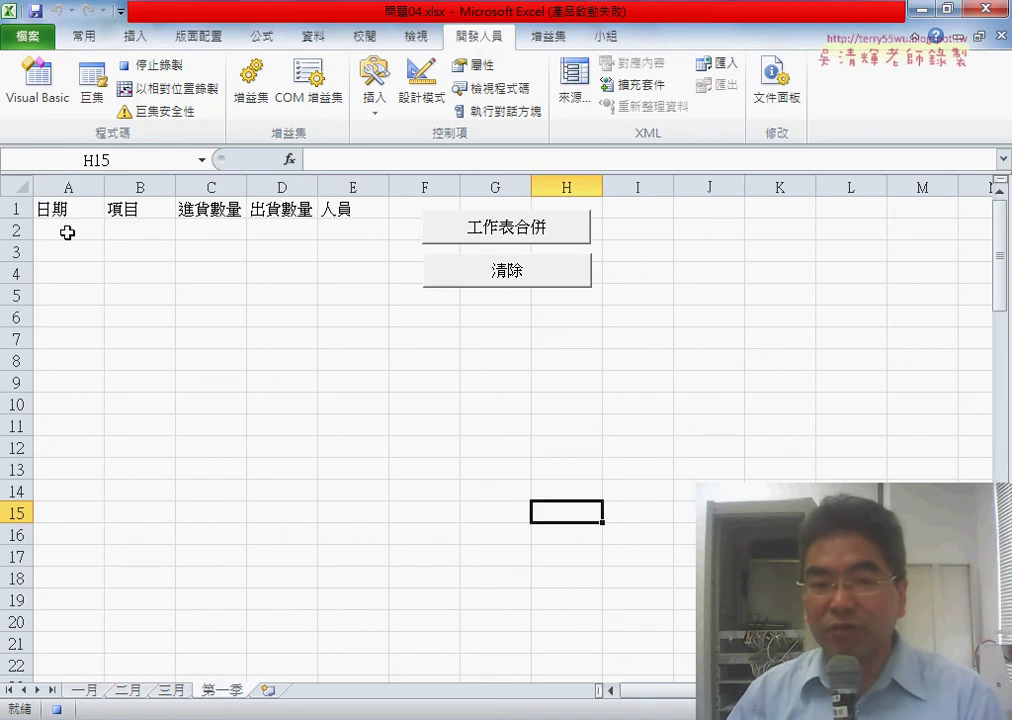
click(67, 232)
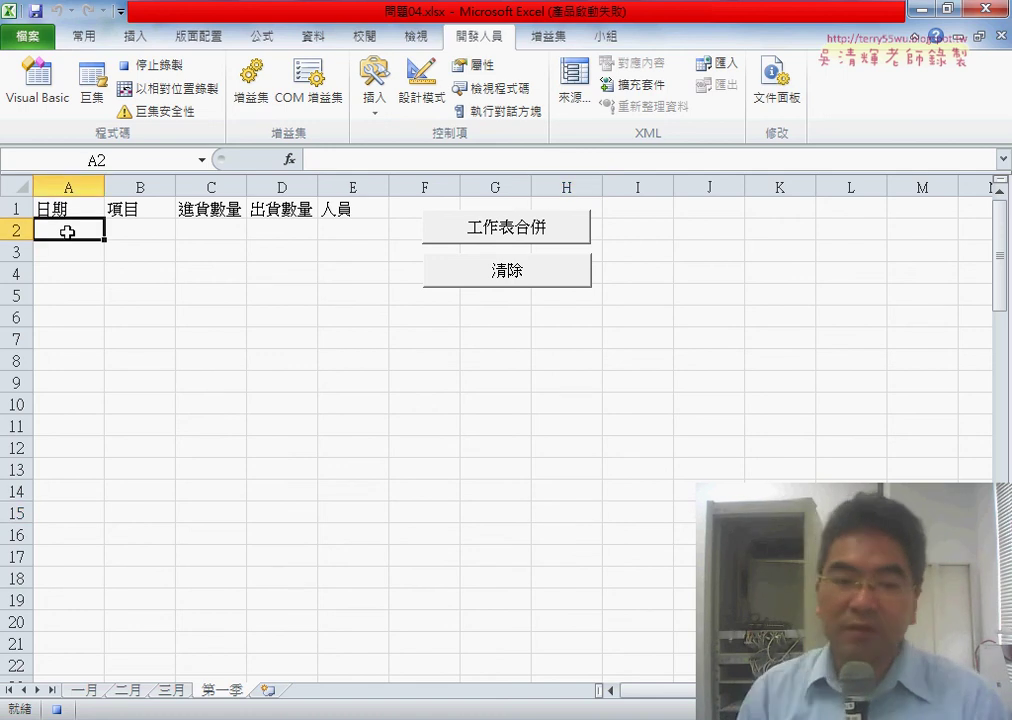
key(ctrl+v)
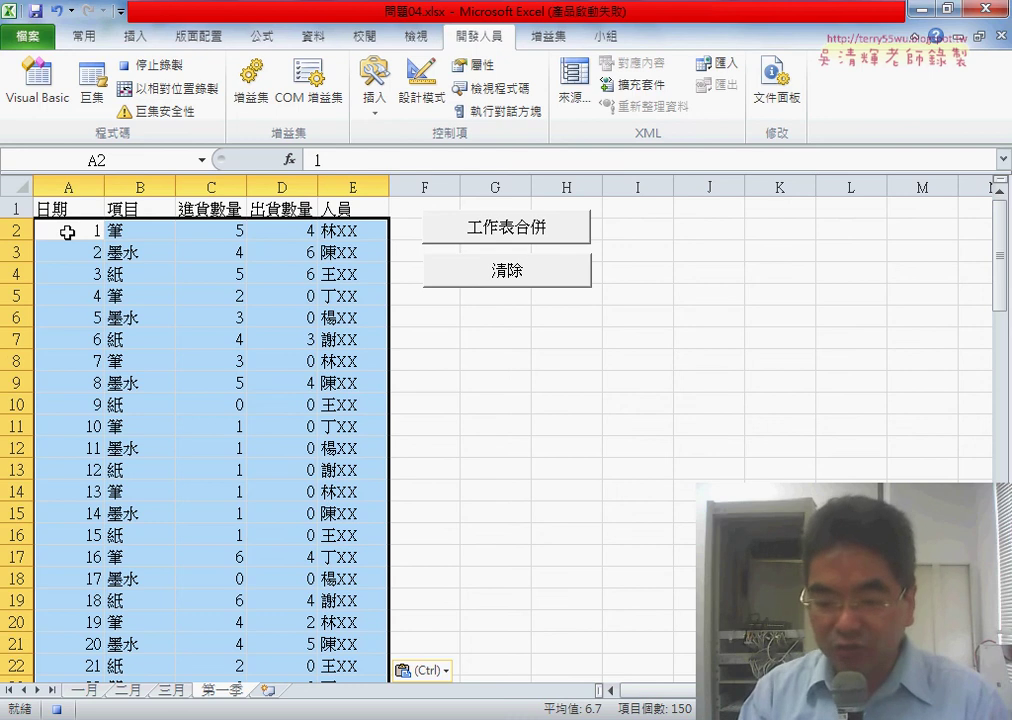
key(ctrl+Down)
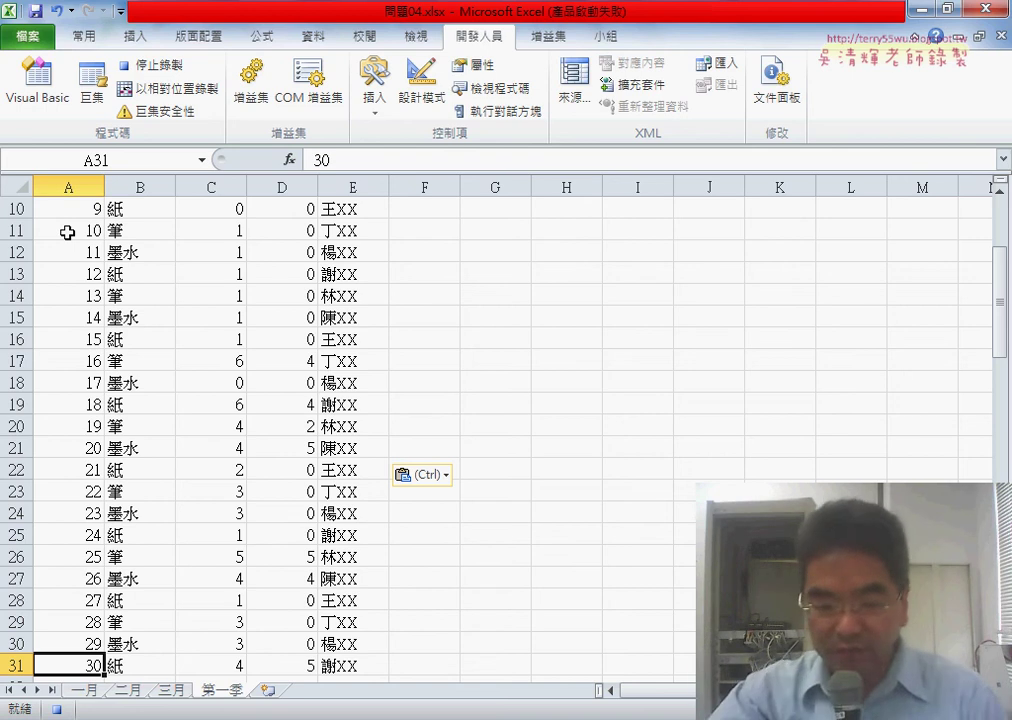
key(Down)
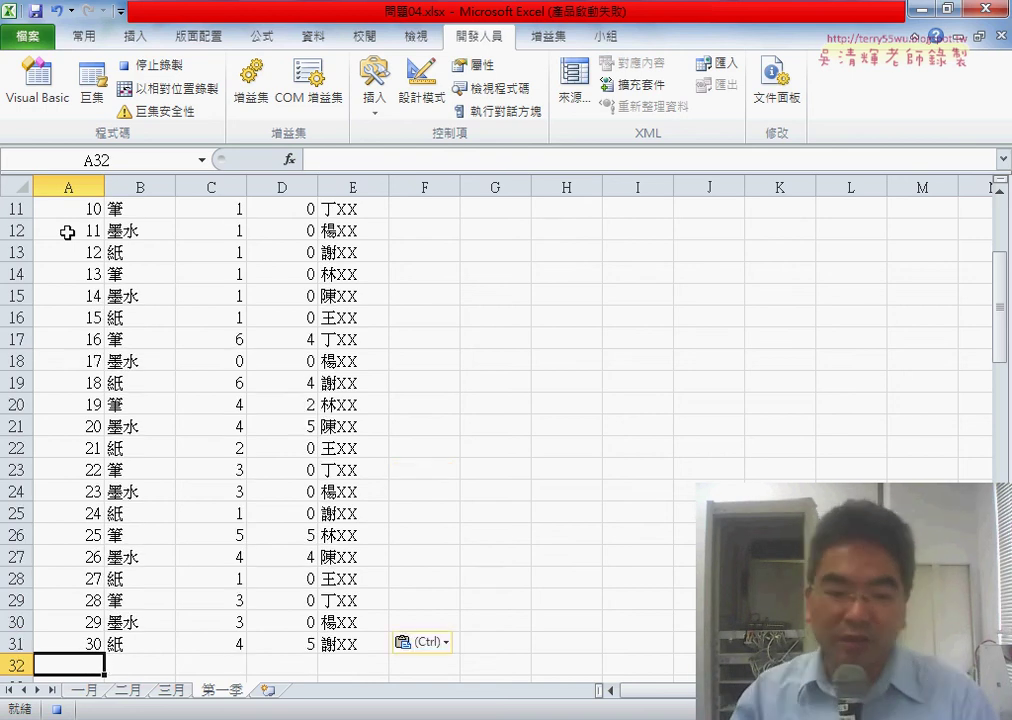
- Stop recording and open 巨集1's code for editing from the Macros list
click(57, 708)
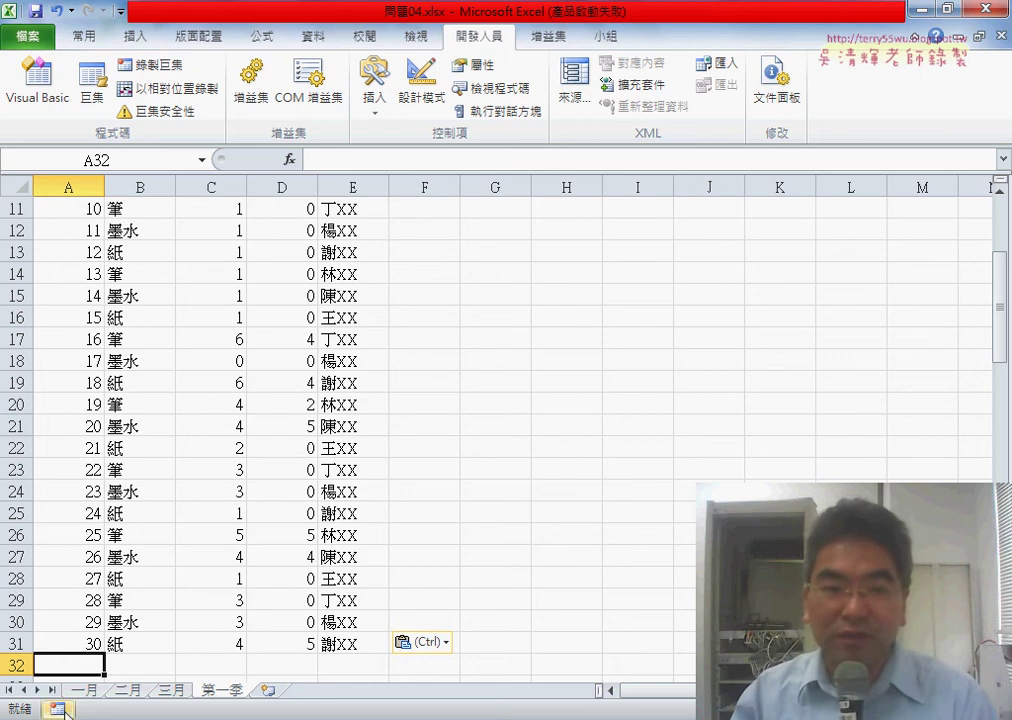
click(98, 97)
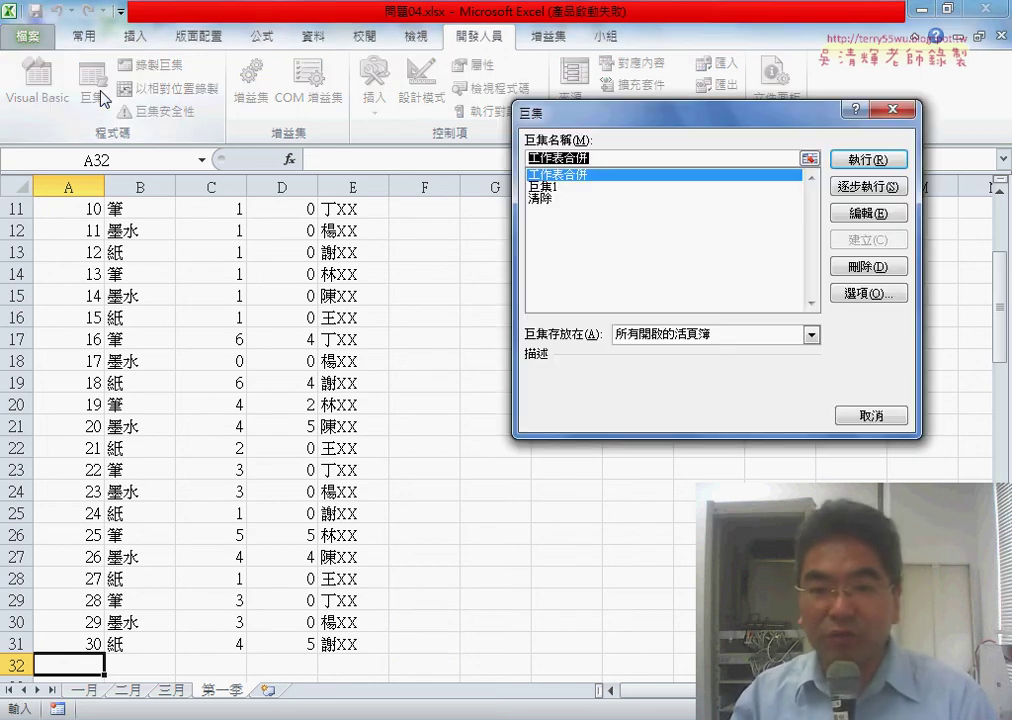
click(563, 188)
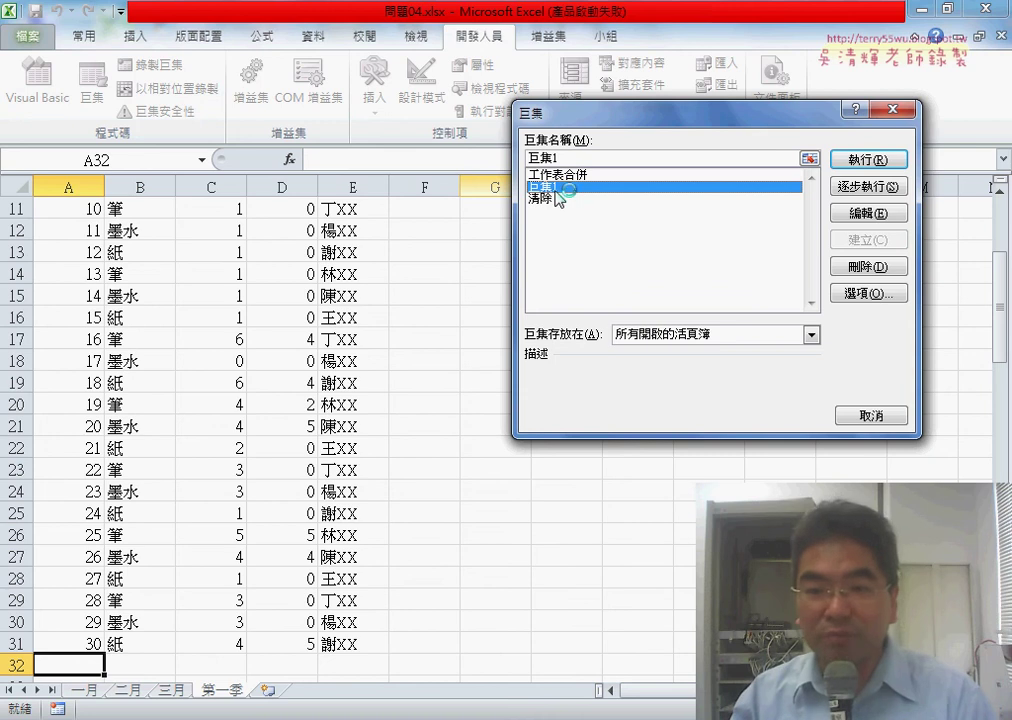
click(858, 213)
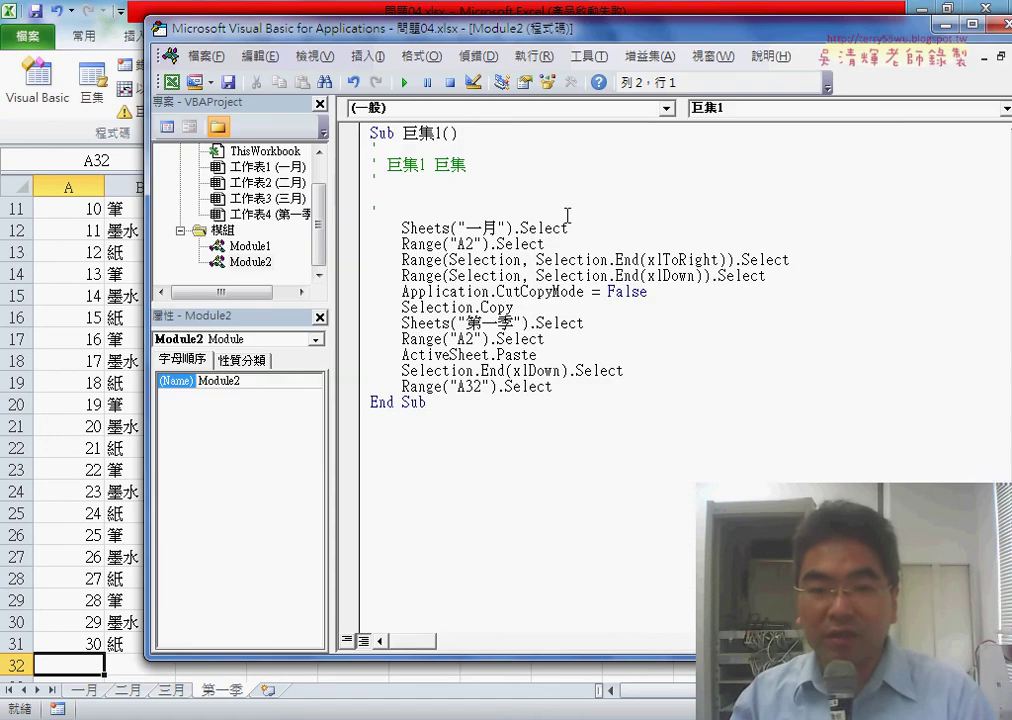
- Delete the recorder's comment lines and change Sheets("一月") to Sheets(i)
drag(391, 204, 362, 158)
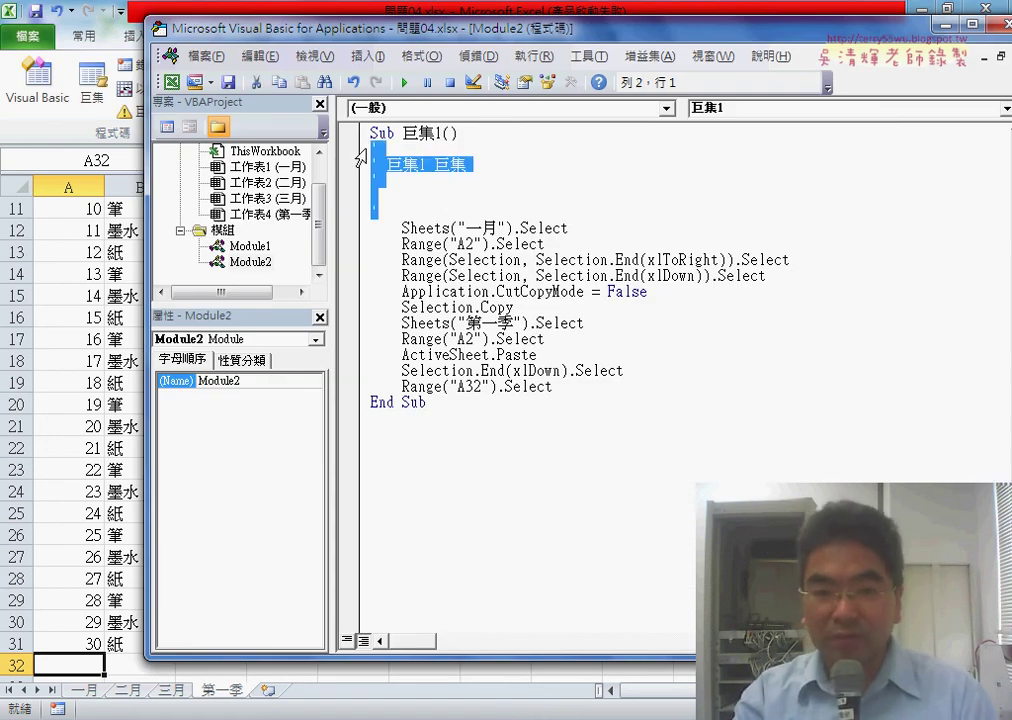
key(Delete)
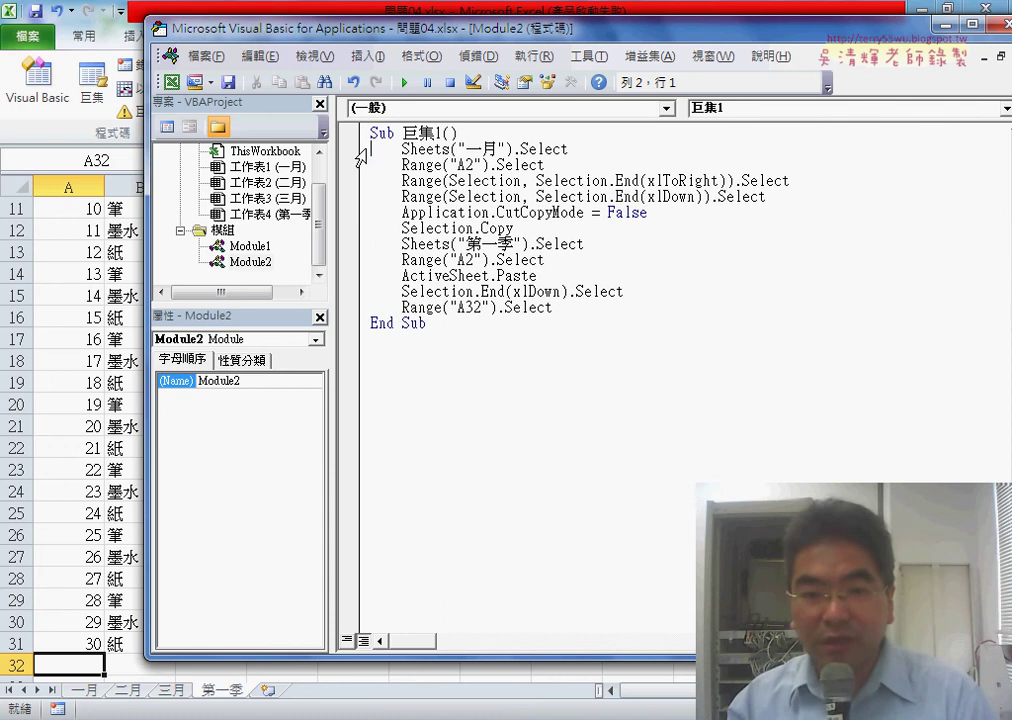
drag(458, 148, 506, 148)
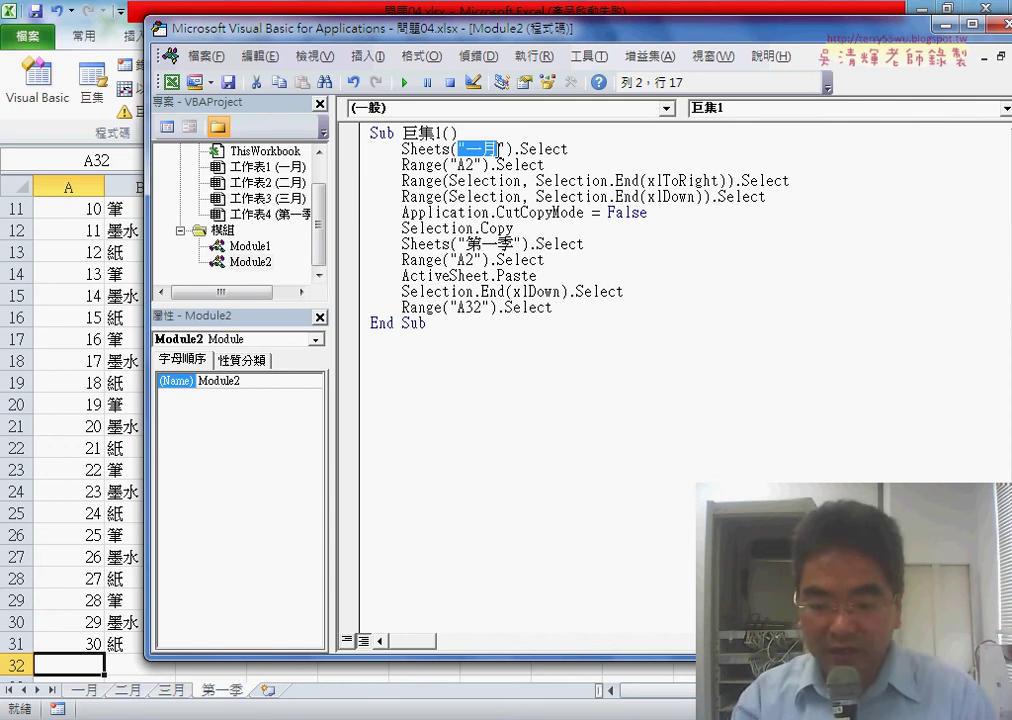
text(i)
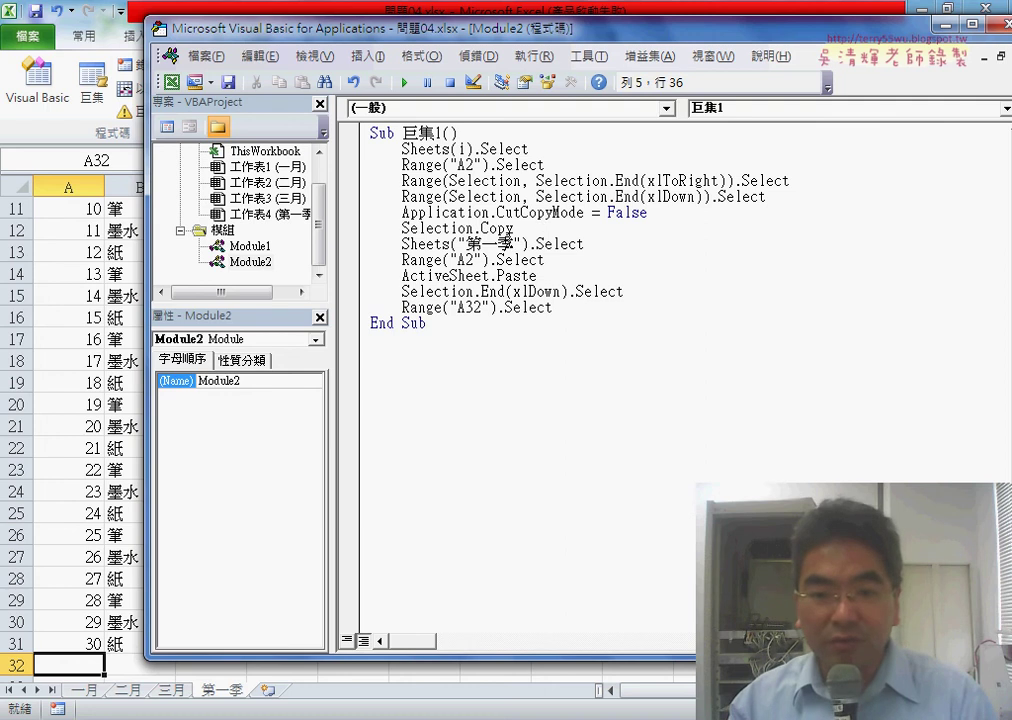
- Comment out the Range("A2").Select line on 第一季 with an apostrophe
drag(545, 259, 370, 259)
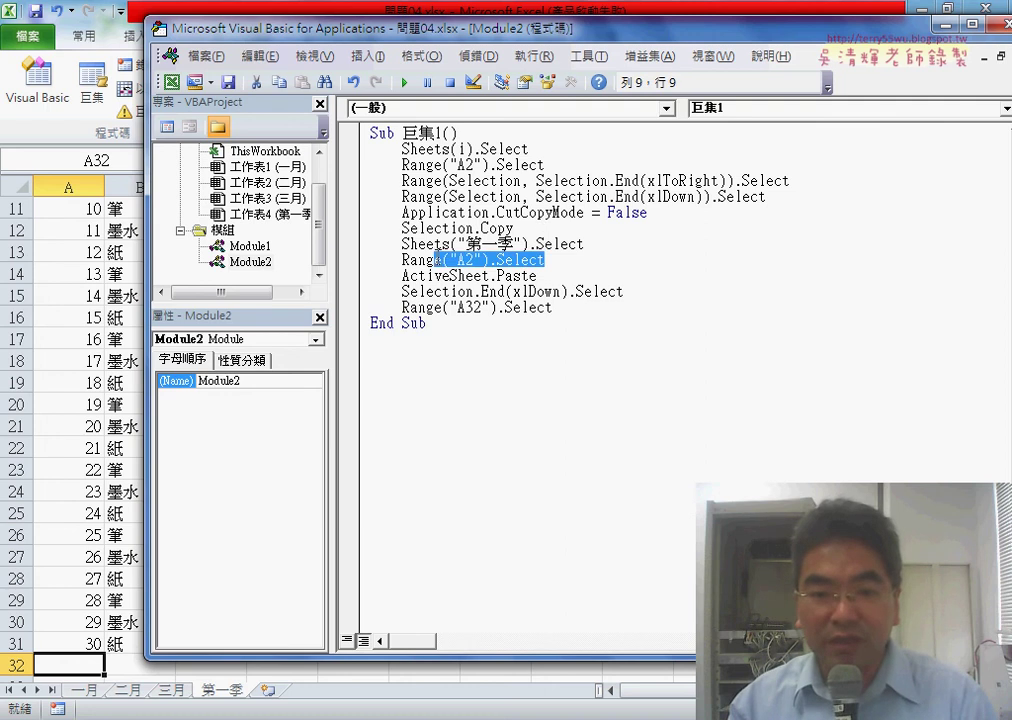
click(402, 259)
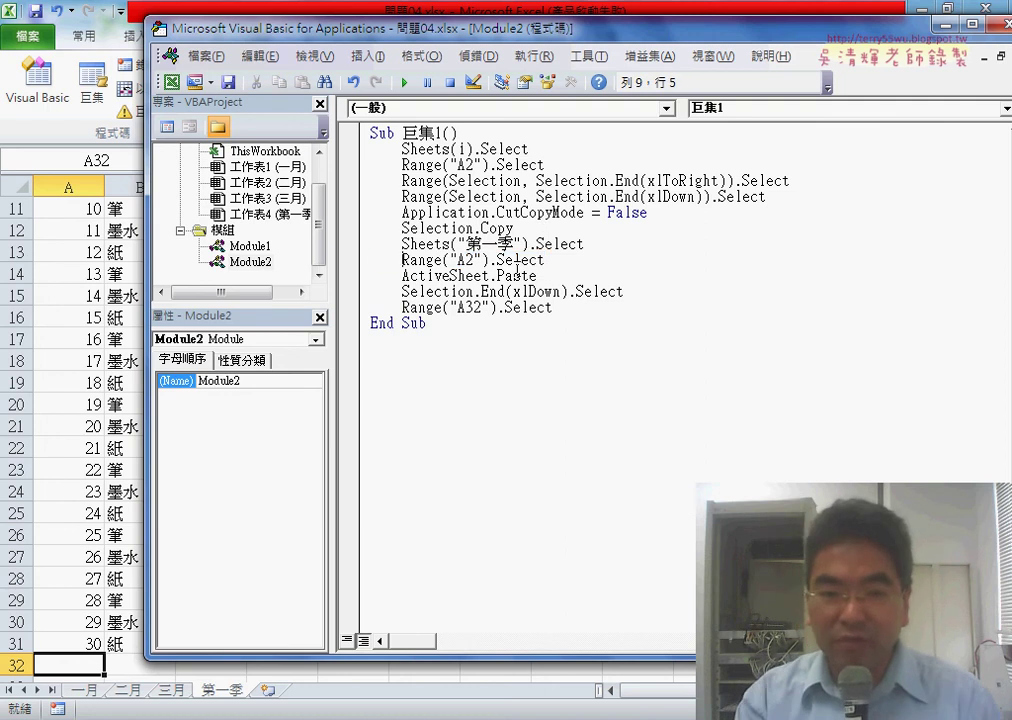
text(')
click(485, 339)
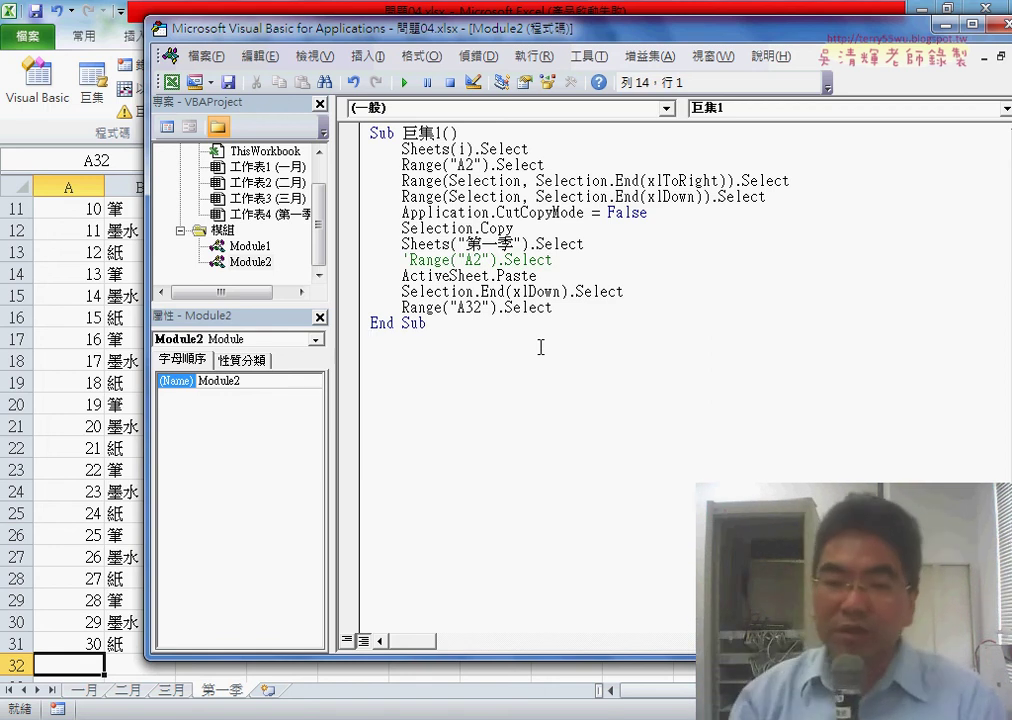
click(497, 260)
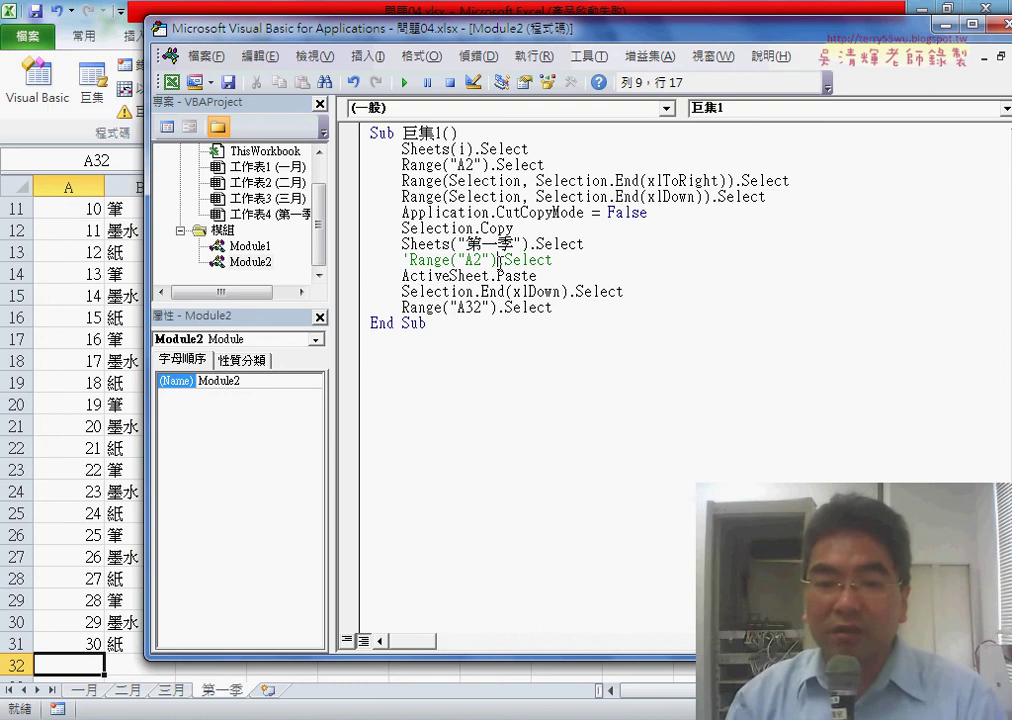
- Replace Range("A32").Select with ActiveCell.Offset(1, 0).Select
drag(552, 307, 420, 309)
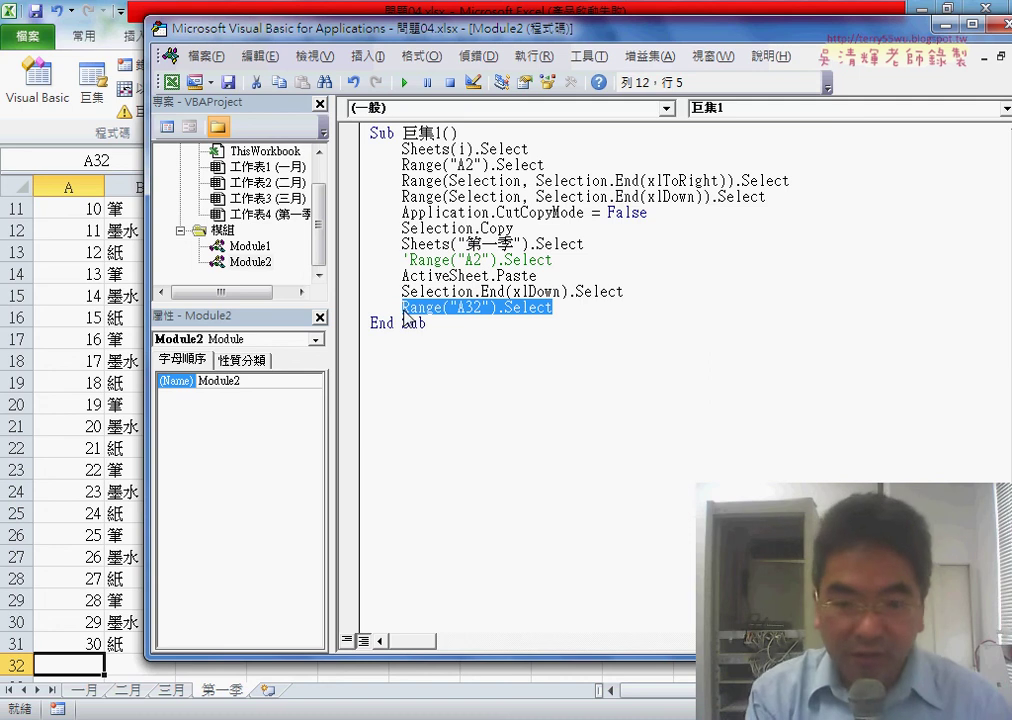
text(a)
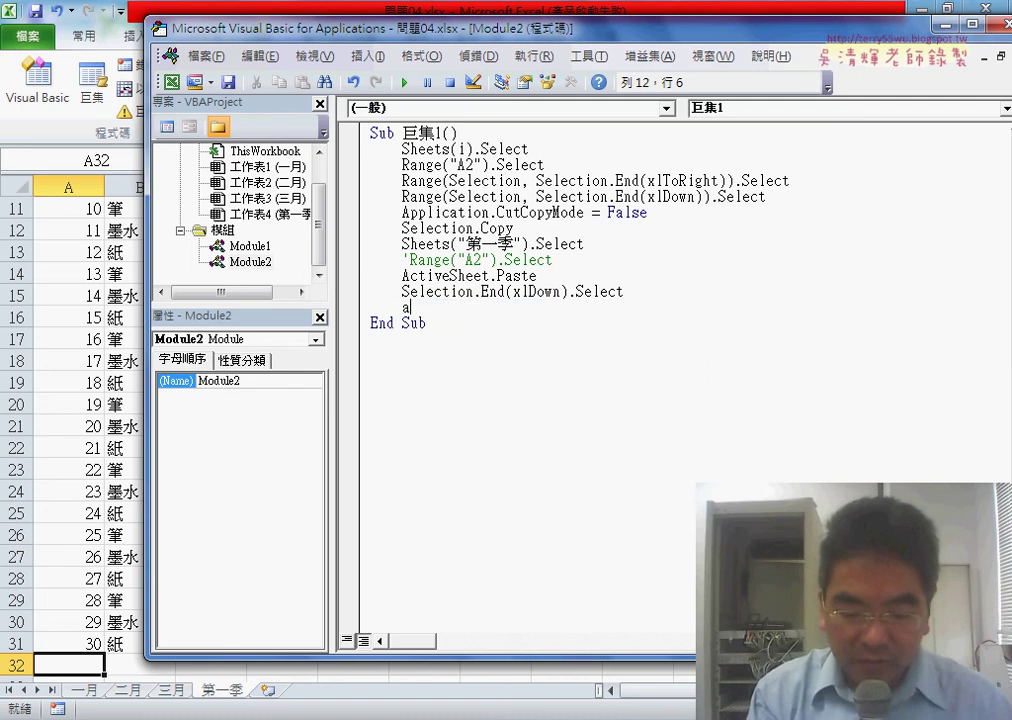
text(cti)
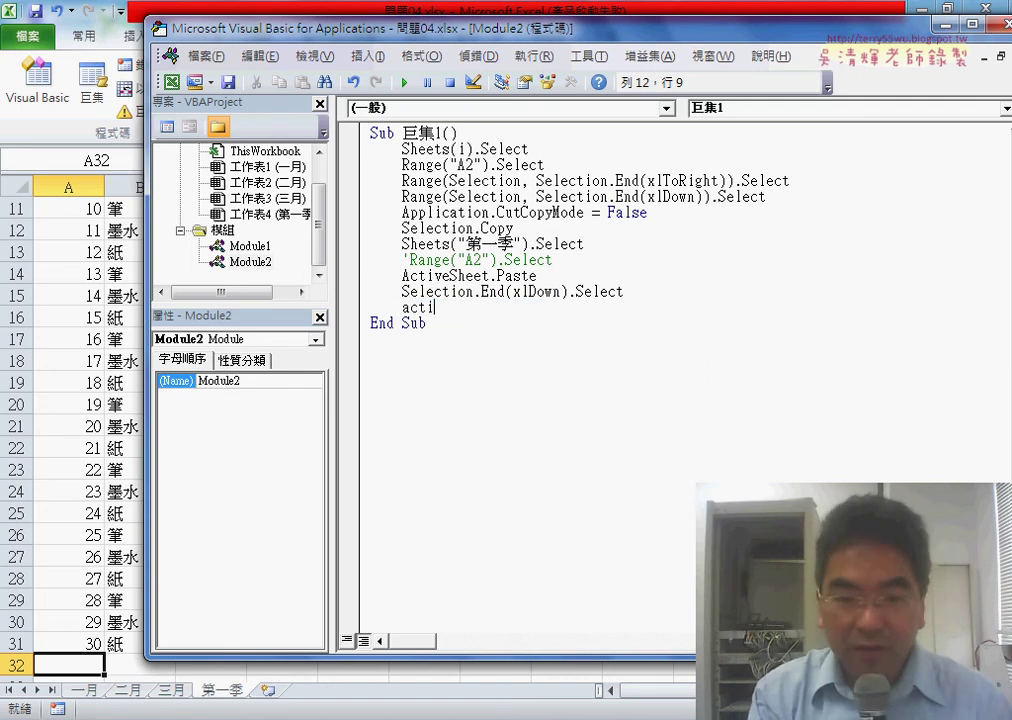
text(vece)
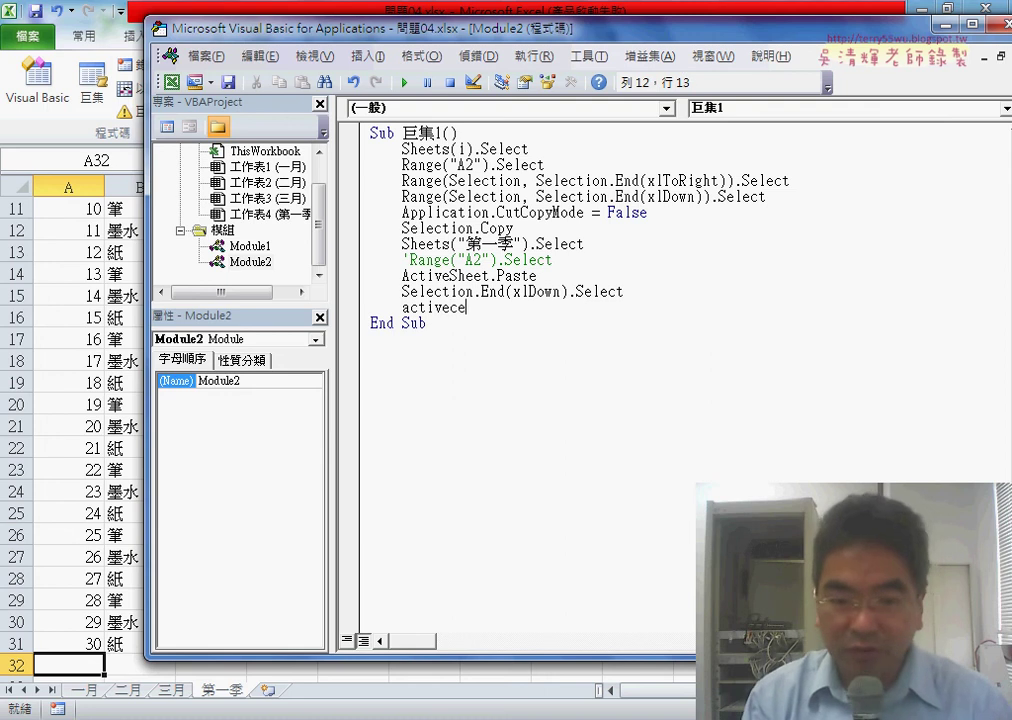
text(ll.)
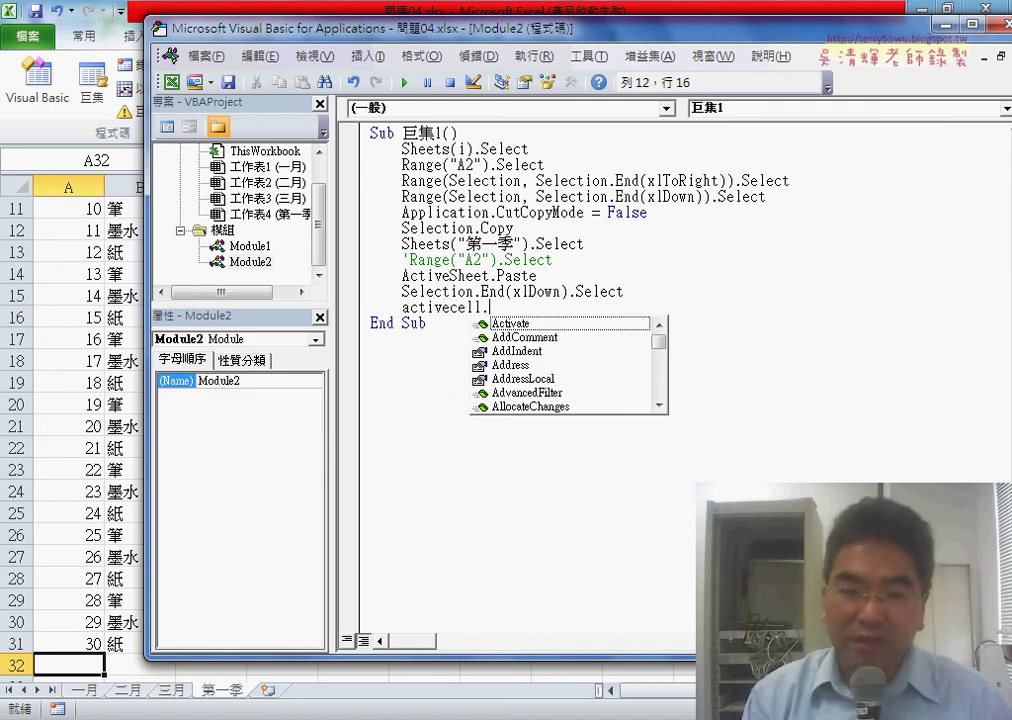
text(of)
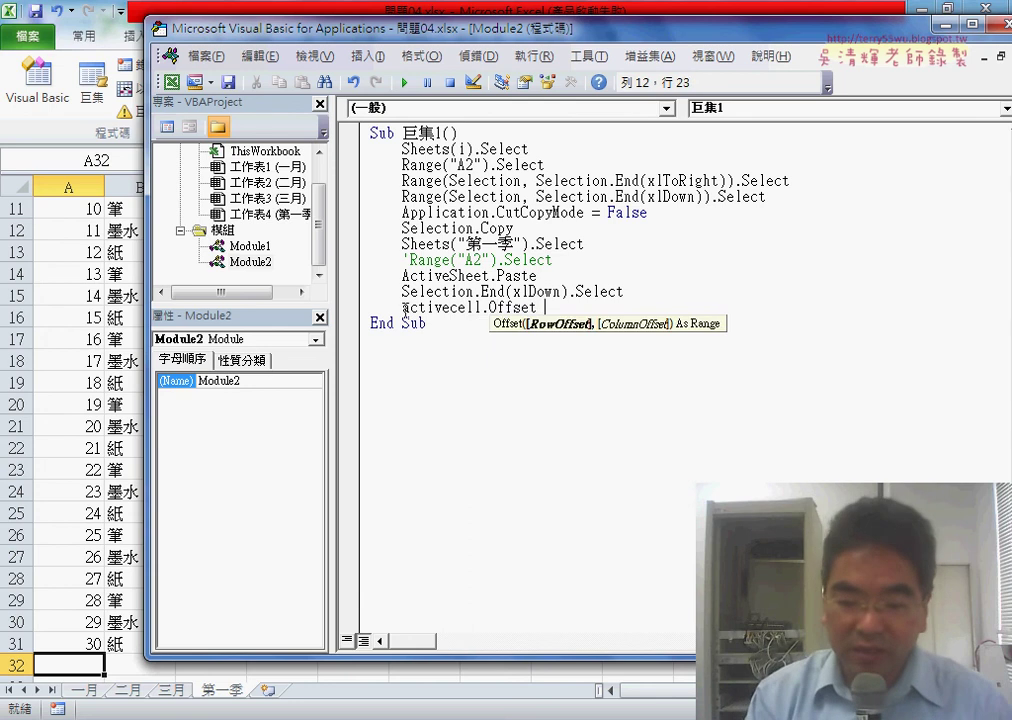
key(BackSpace)
text(()
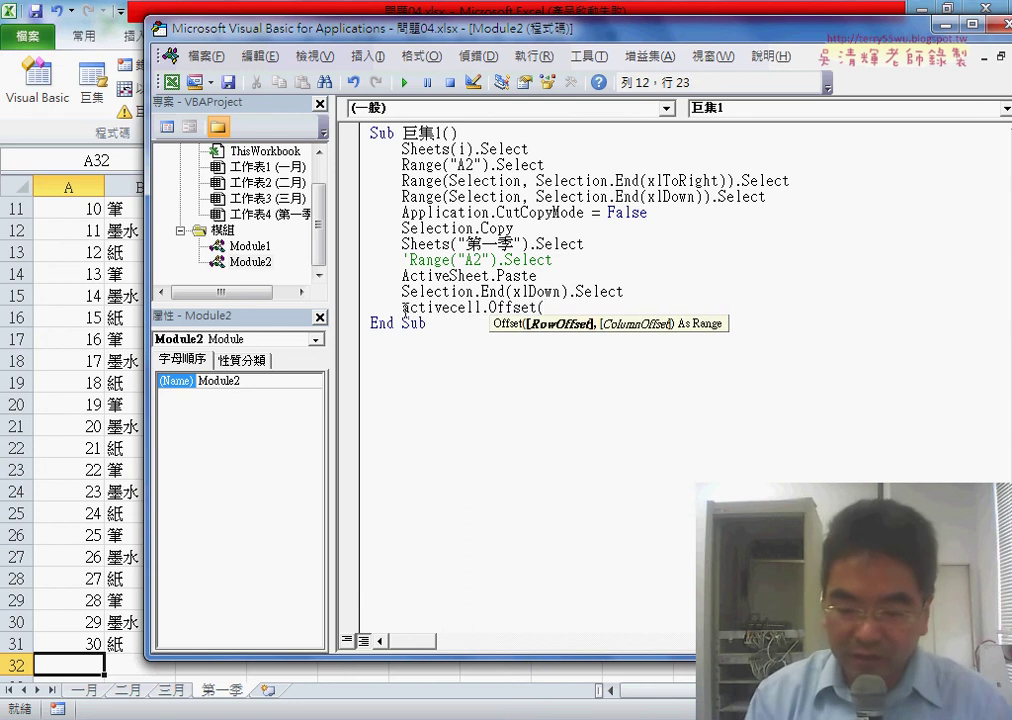
text(1,0)
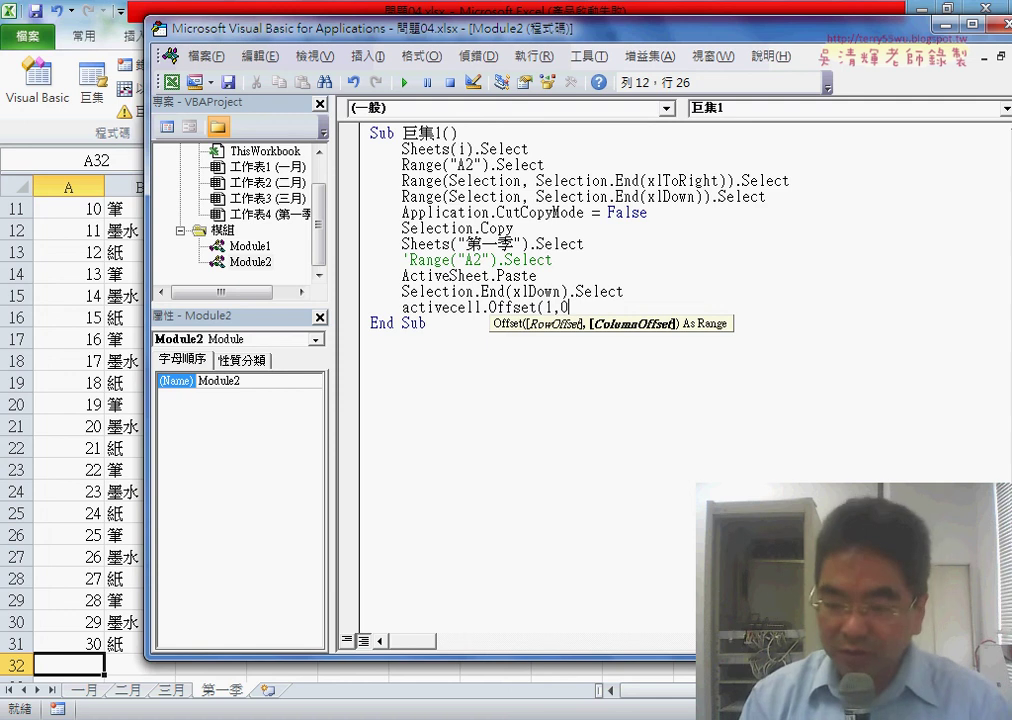
text().)
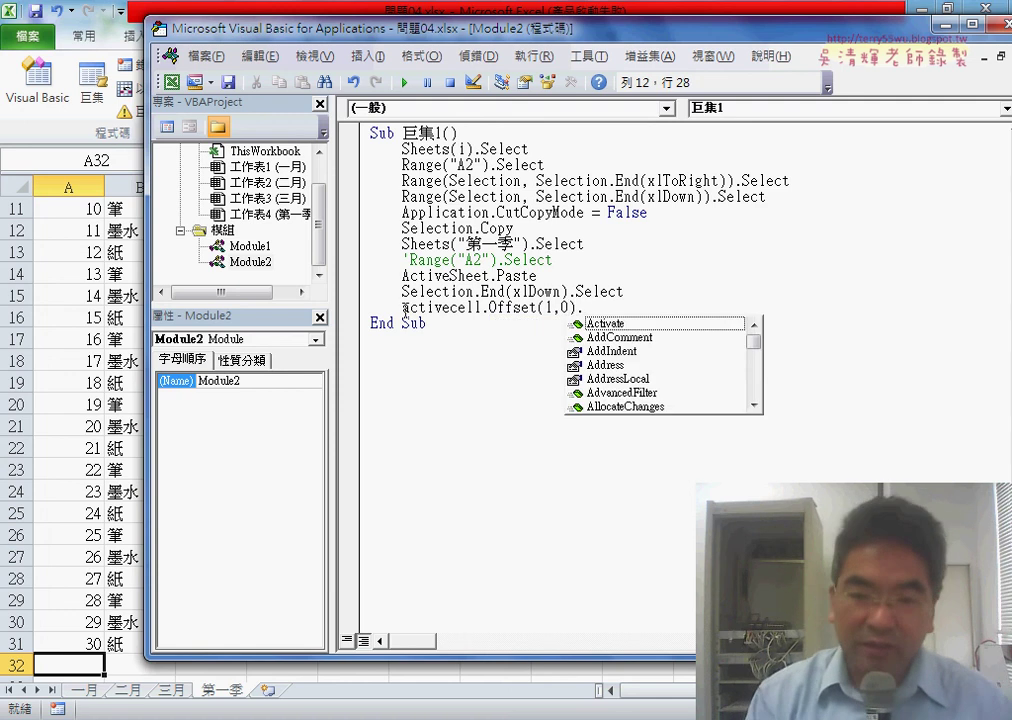
text(se)
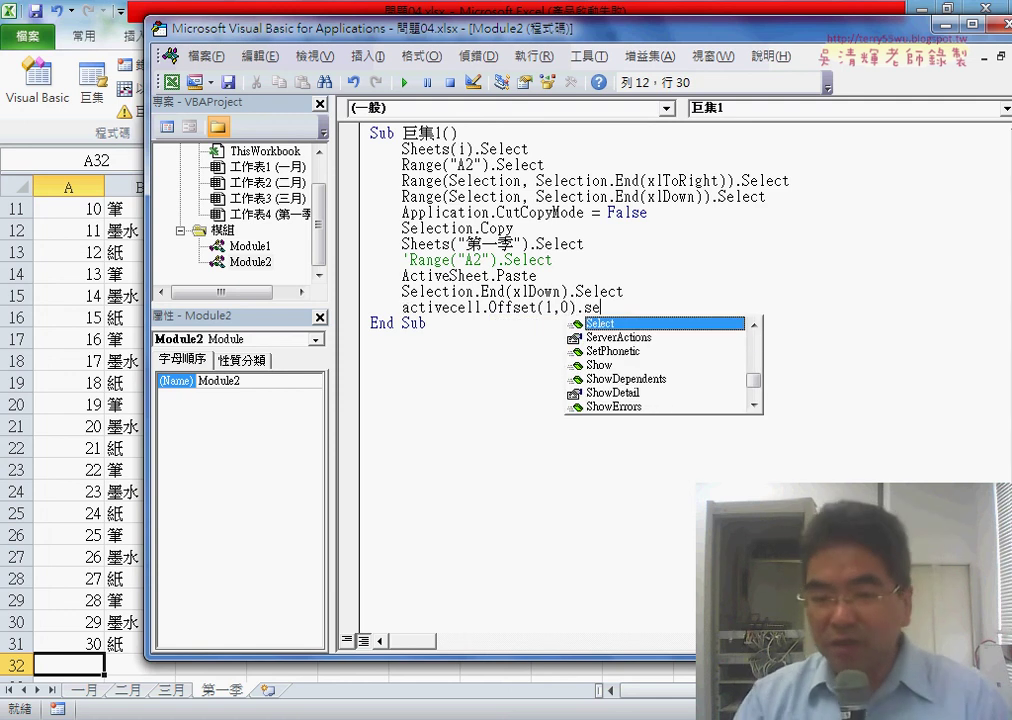
key(space)
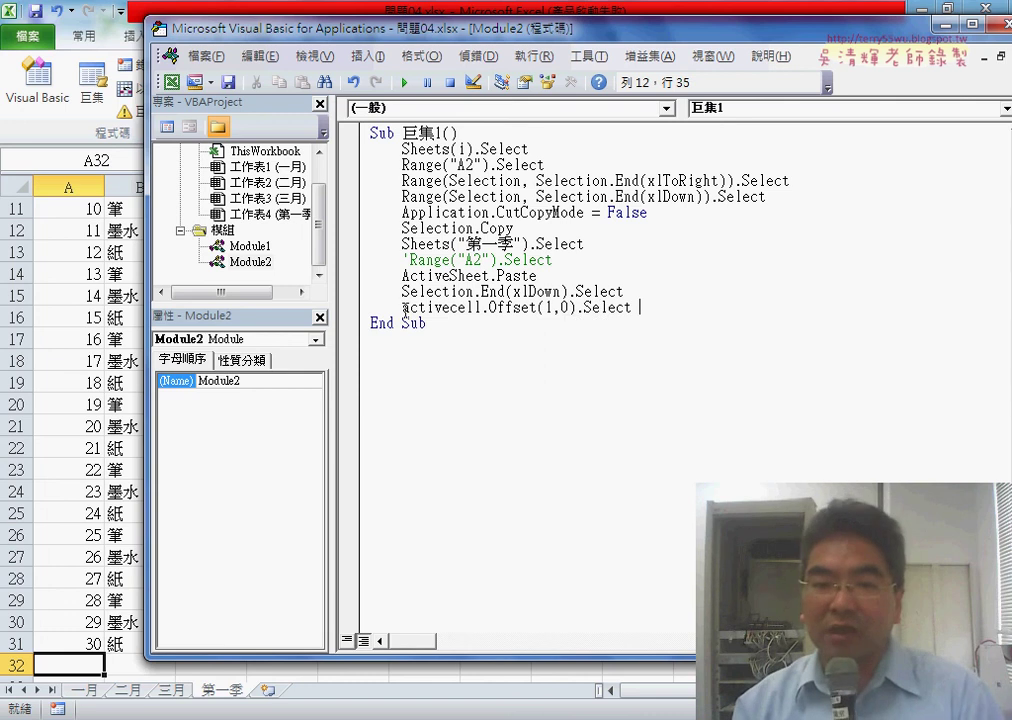
click(556, 383)
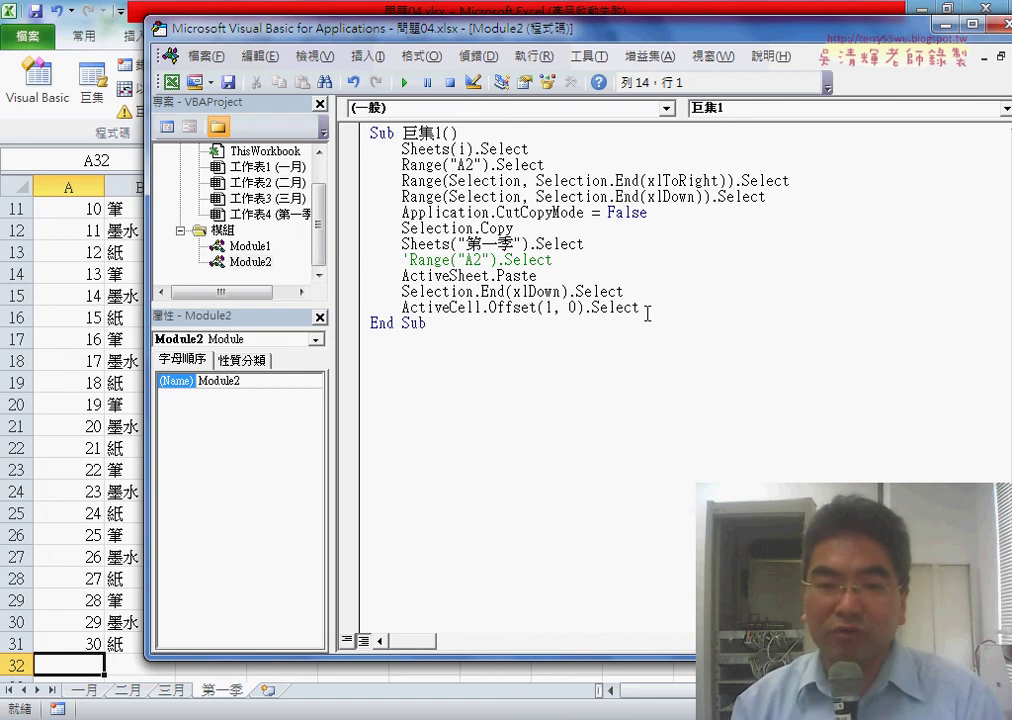
drag(647, 313, 372, 150)
- Add a For i = 1 To Sheets.Count - 1 header after Sub 巨集1() and a closing Next
click(486, 132)
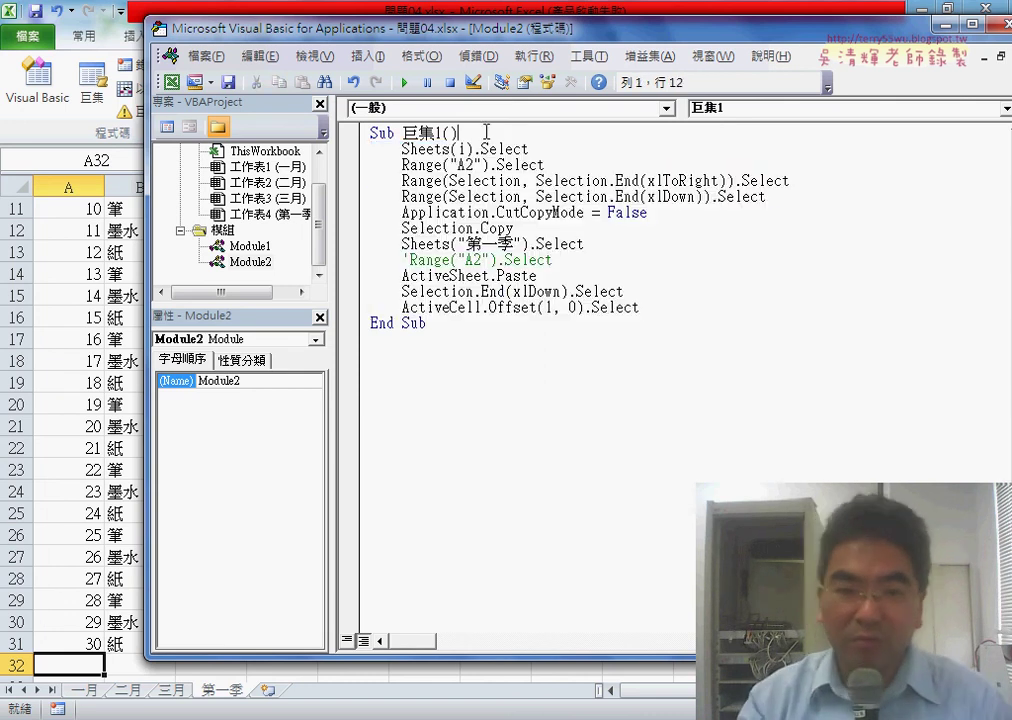
key(Return)
key(Return)
key(Up)
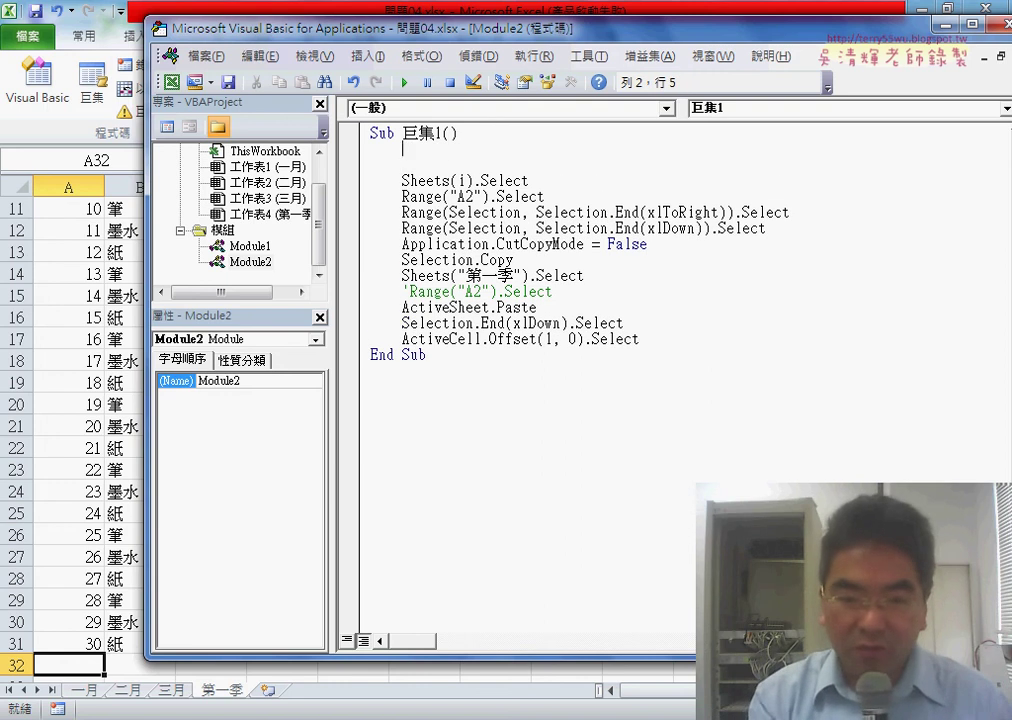
text(for i)
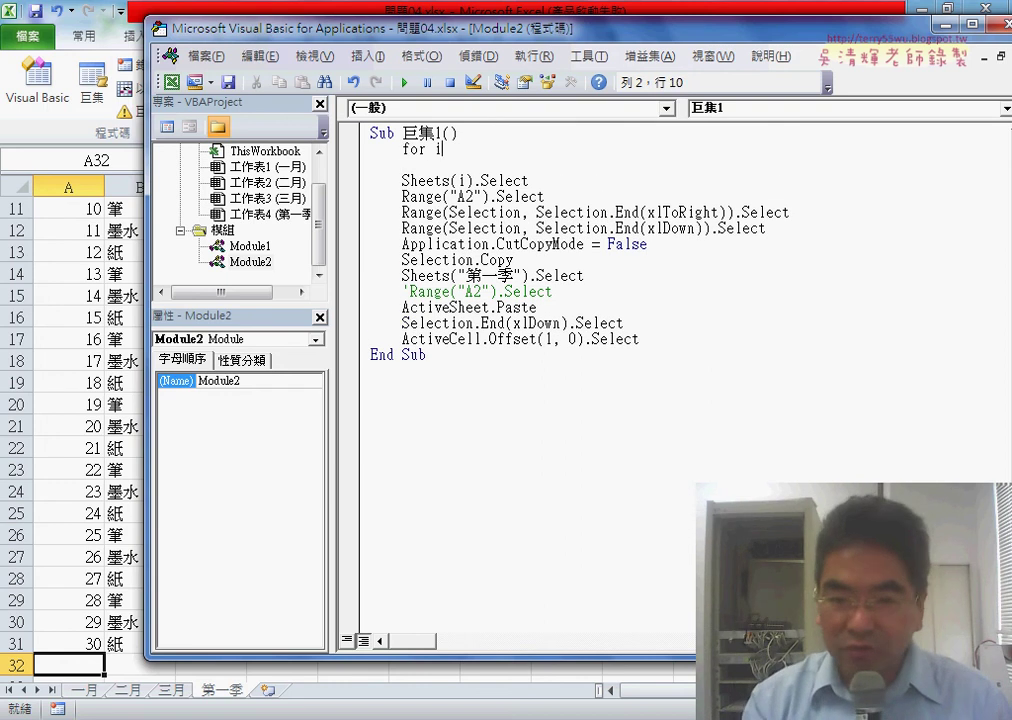
text(=1 to she)
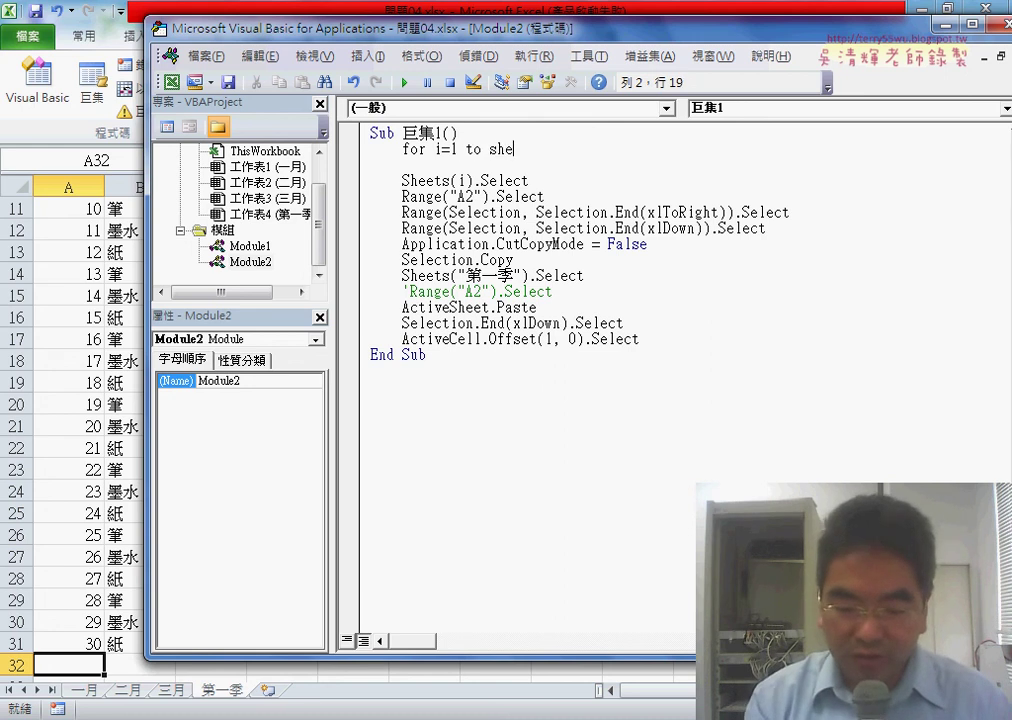
text(ets.c)
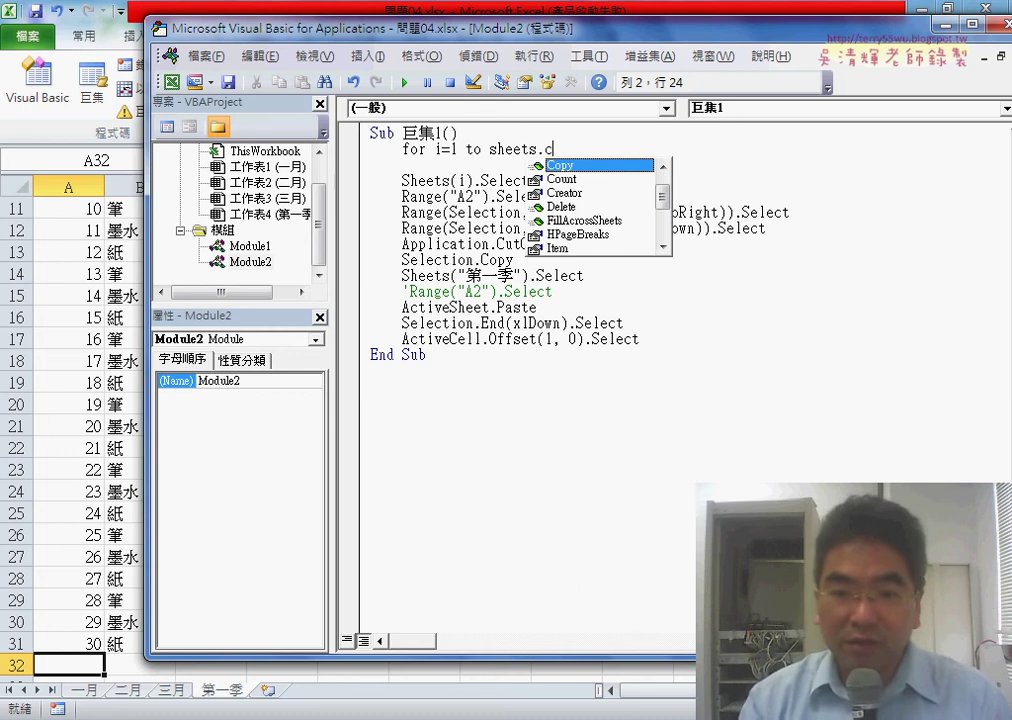
text(ou )
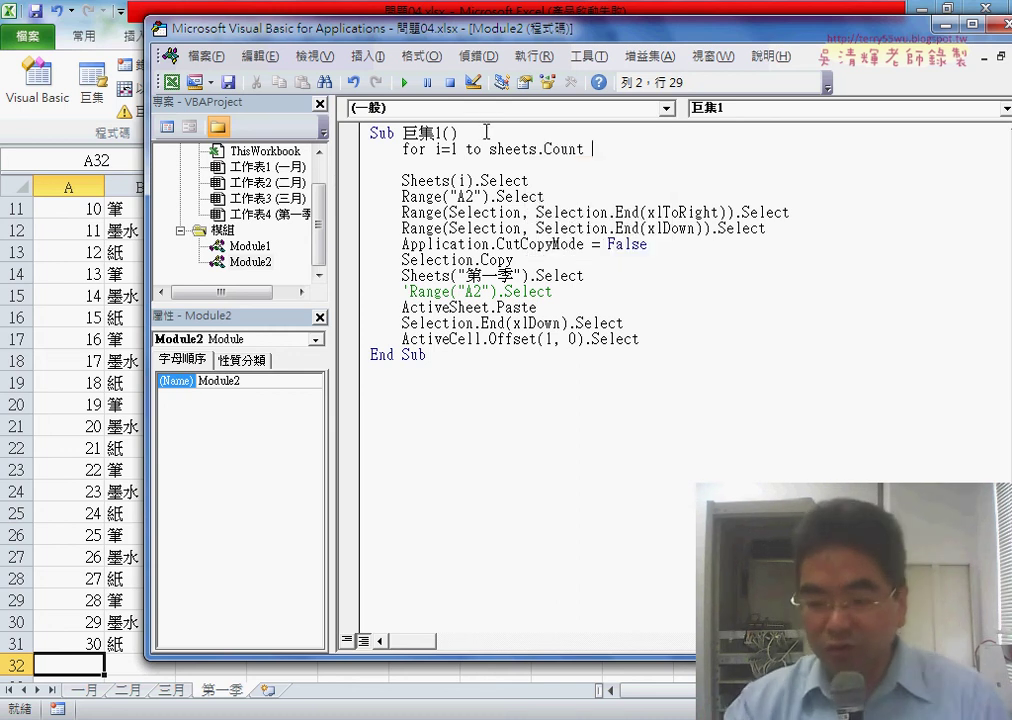
text(- 1)
key(Return)
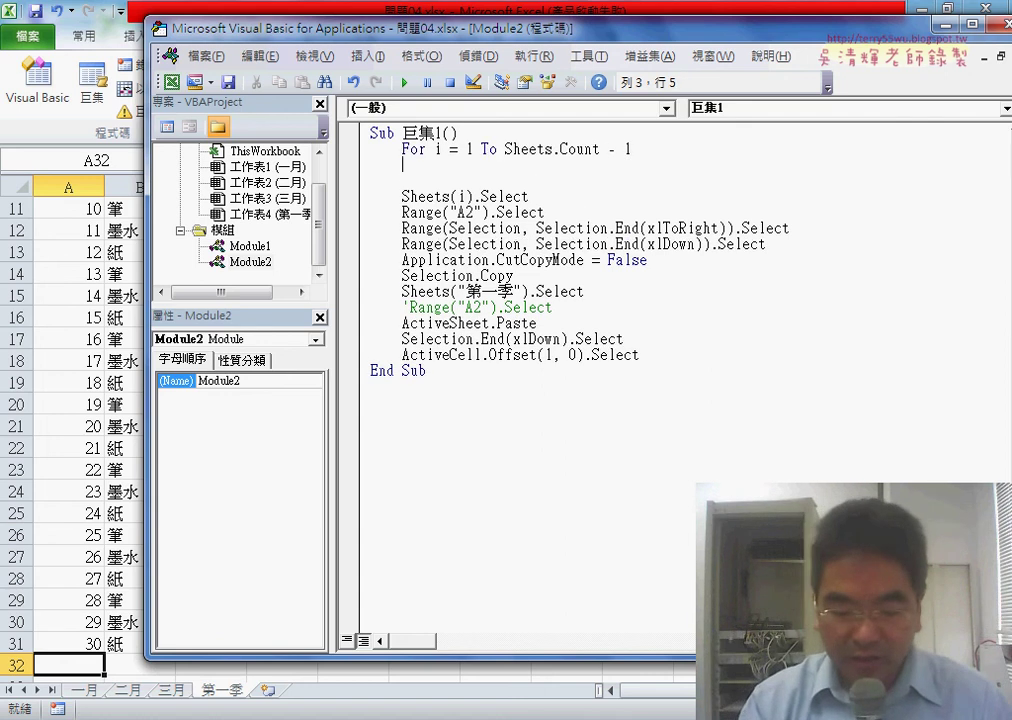
key(Return)
text(next)
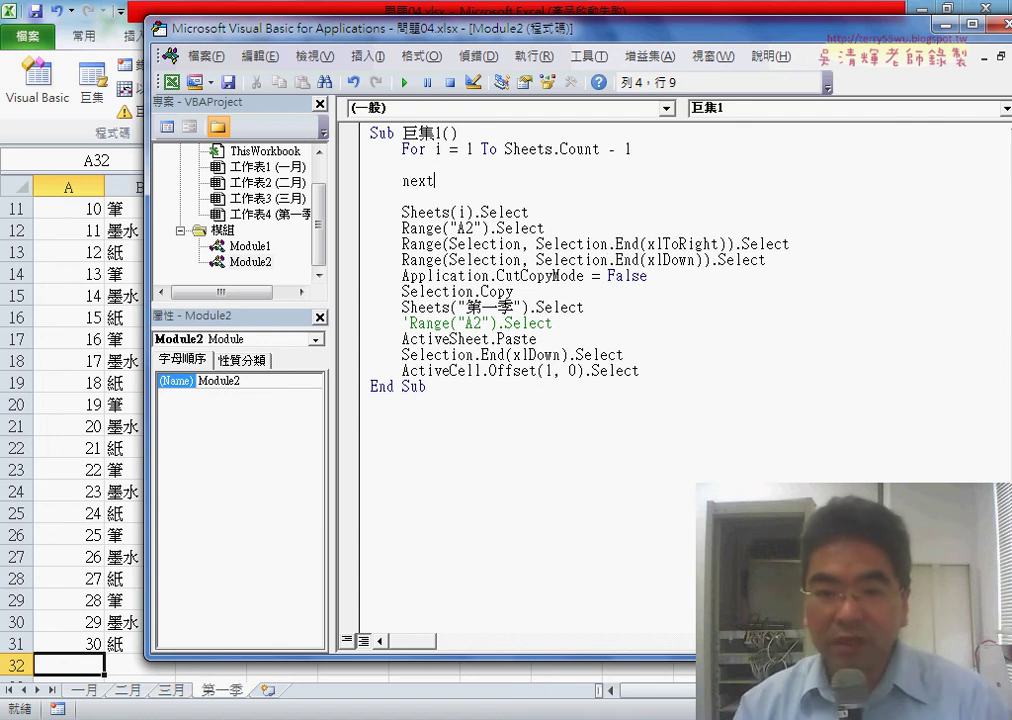
click(596, 372)
- Indent the loop body one level and remove the blank line below Next
mouse_move(640, 371)
mouse_down()
mouse_move(368, 212)
mouse_move(358, 170)
mouse_up()
drag(645, 323, 355, 165)
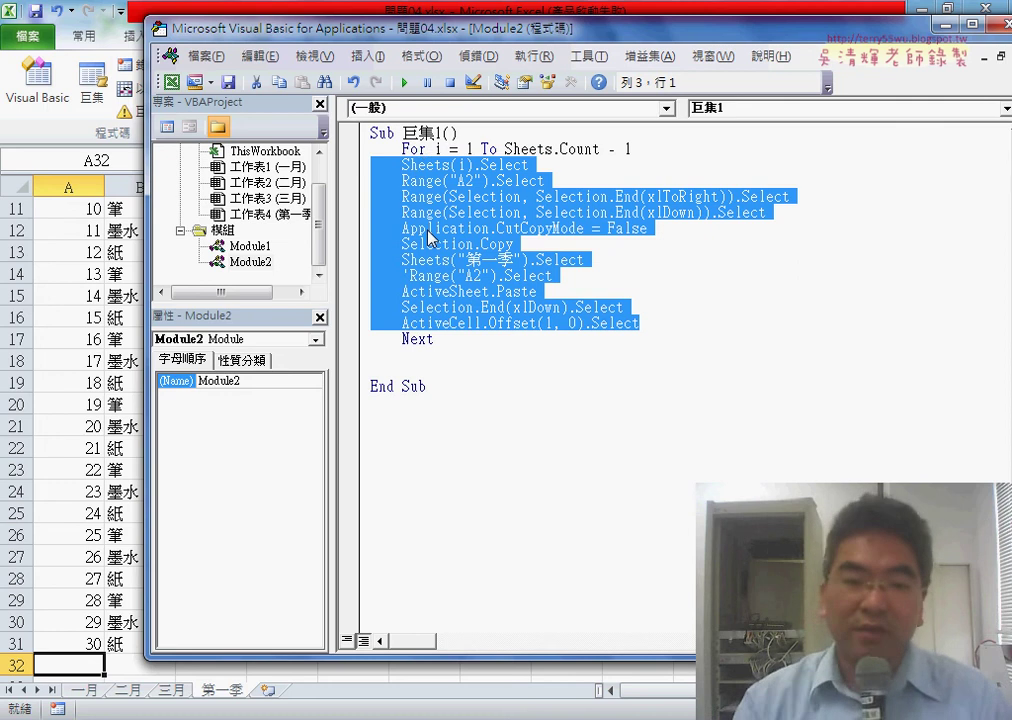
key(Tab)
click(479, 338)
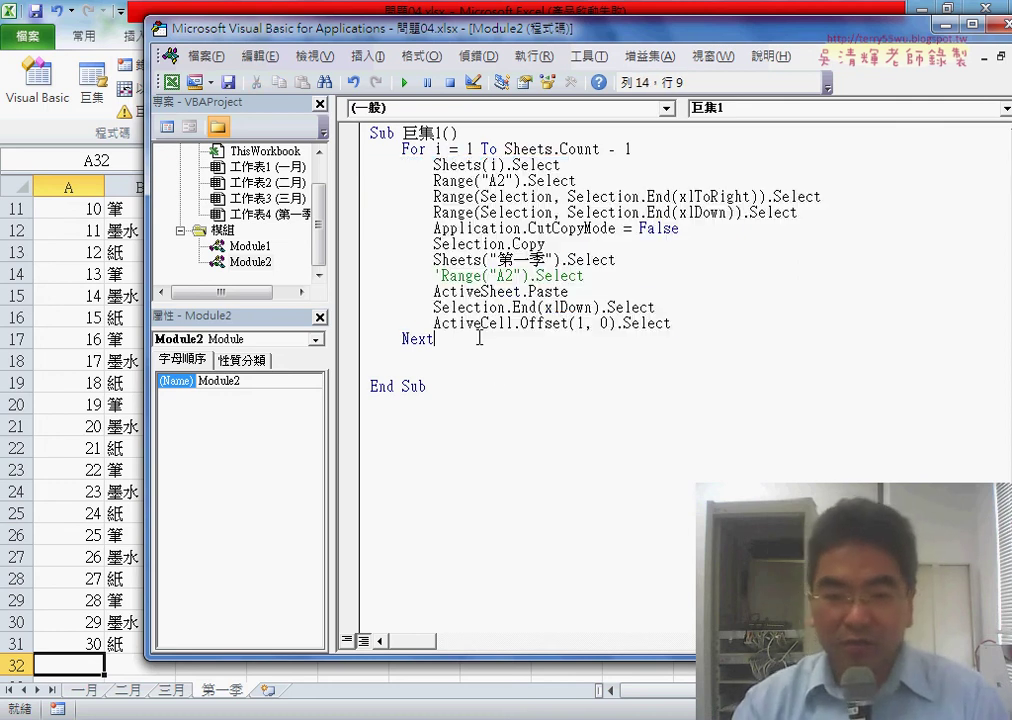
key(Delete)
key(Delete)
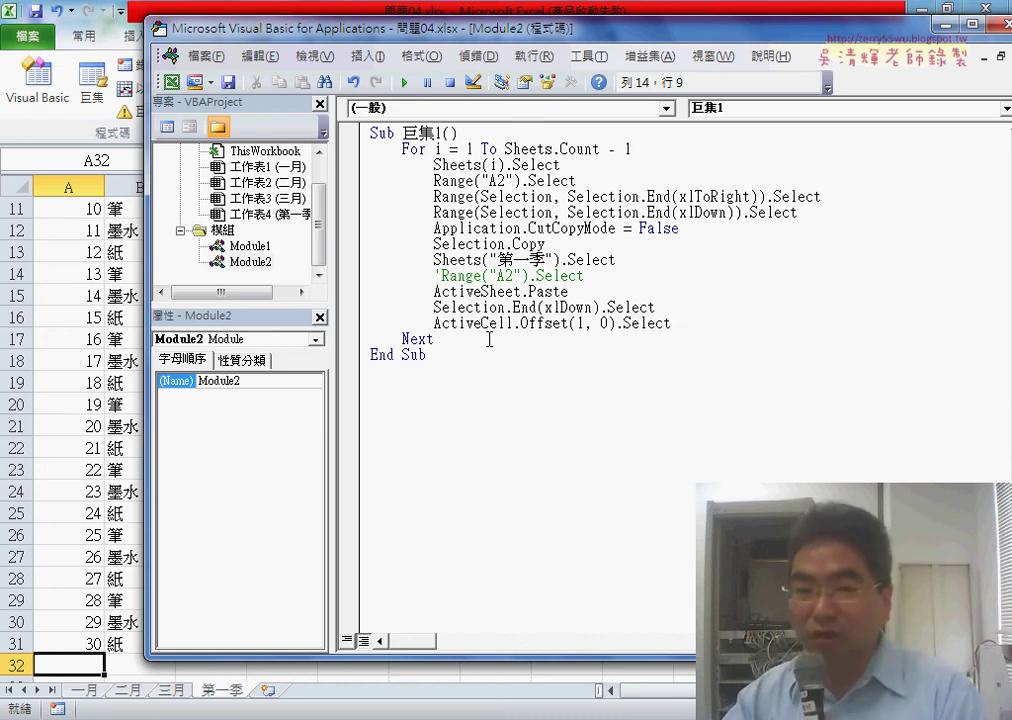
mouse_move(672, 323)
mouse_down()
mouse_move(650, 321)
mouse_move(368, 163)
mouse_up()
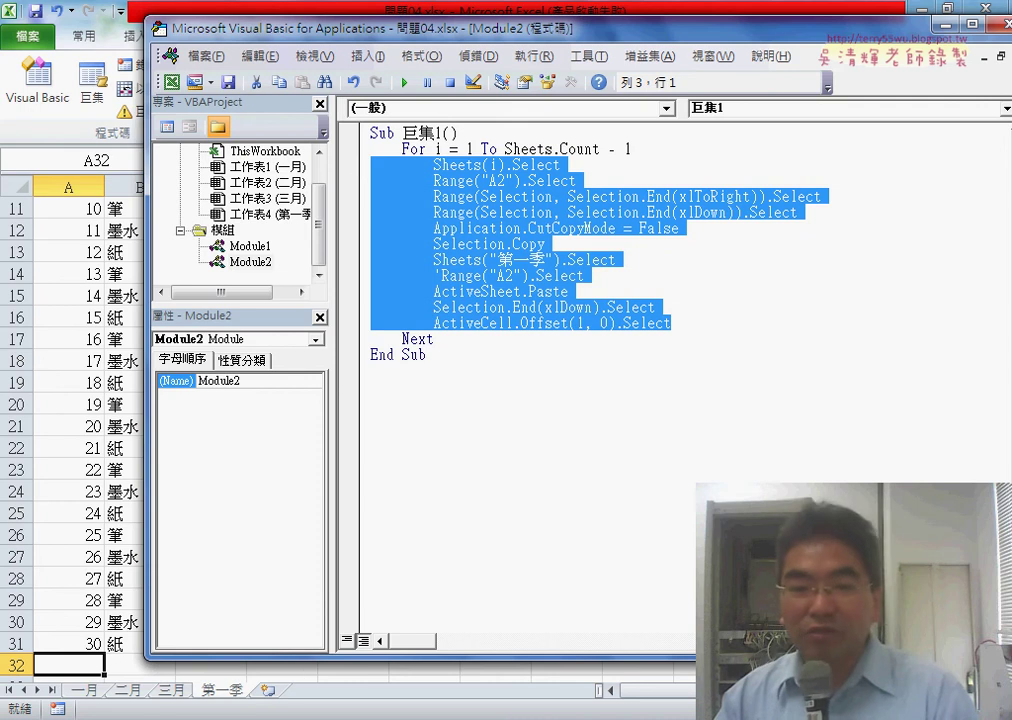
click(373, 470)
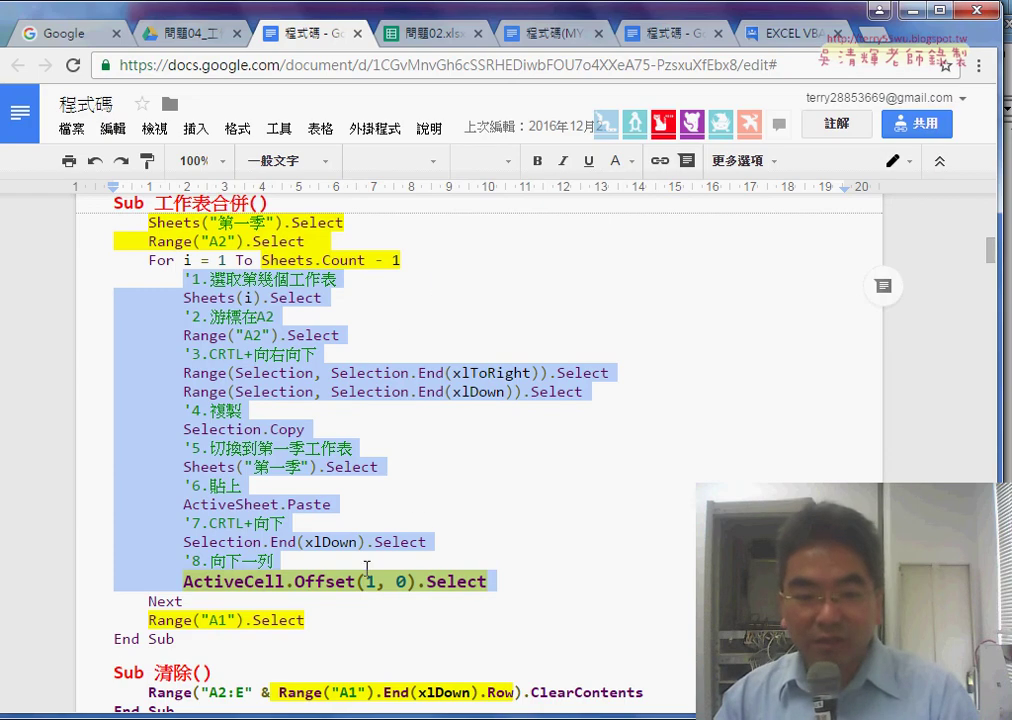
click(367, 568)
click(289, 280)
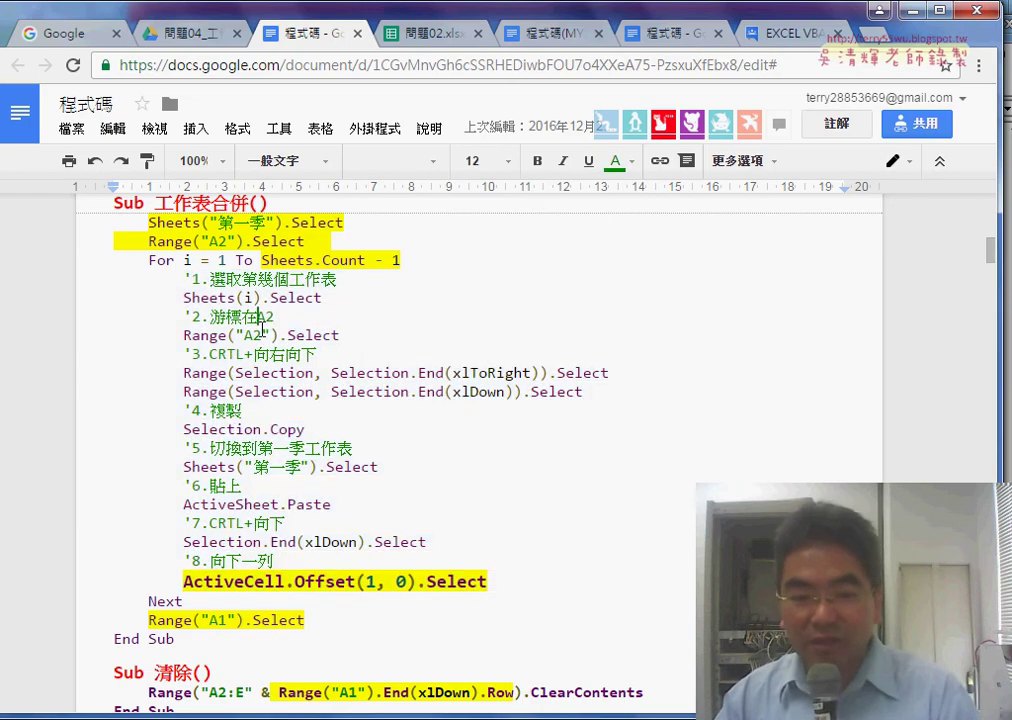
click(256, 490)
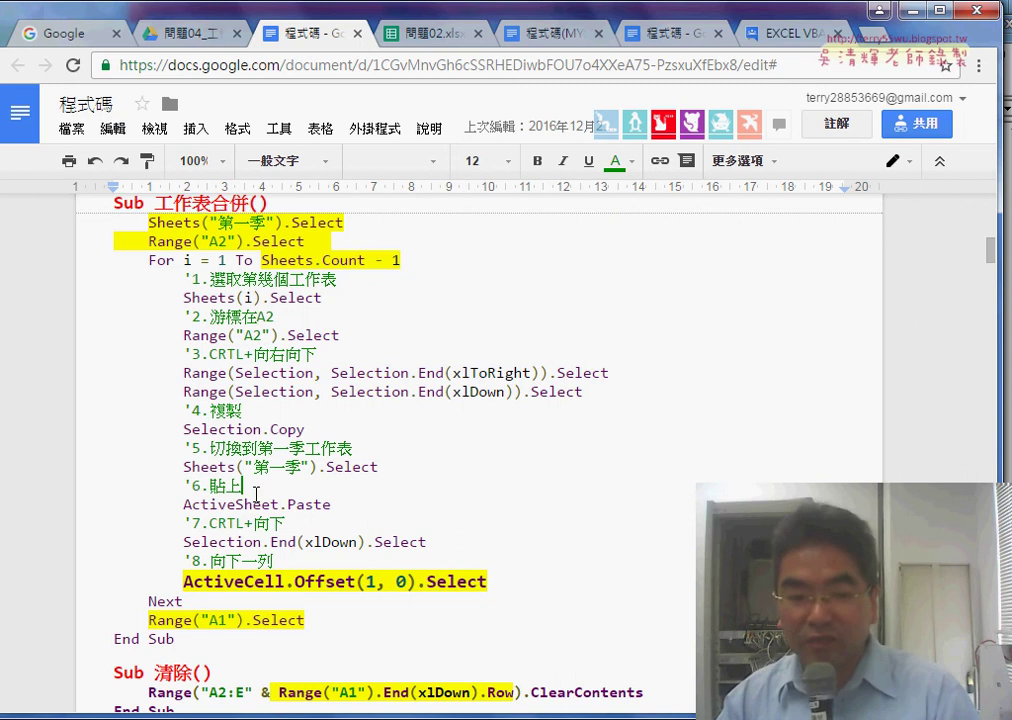
drag(273, 561, 183, 558)
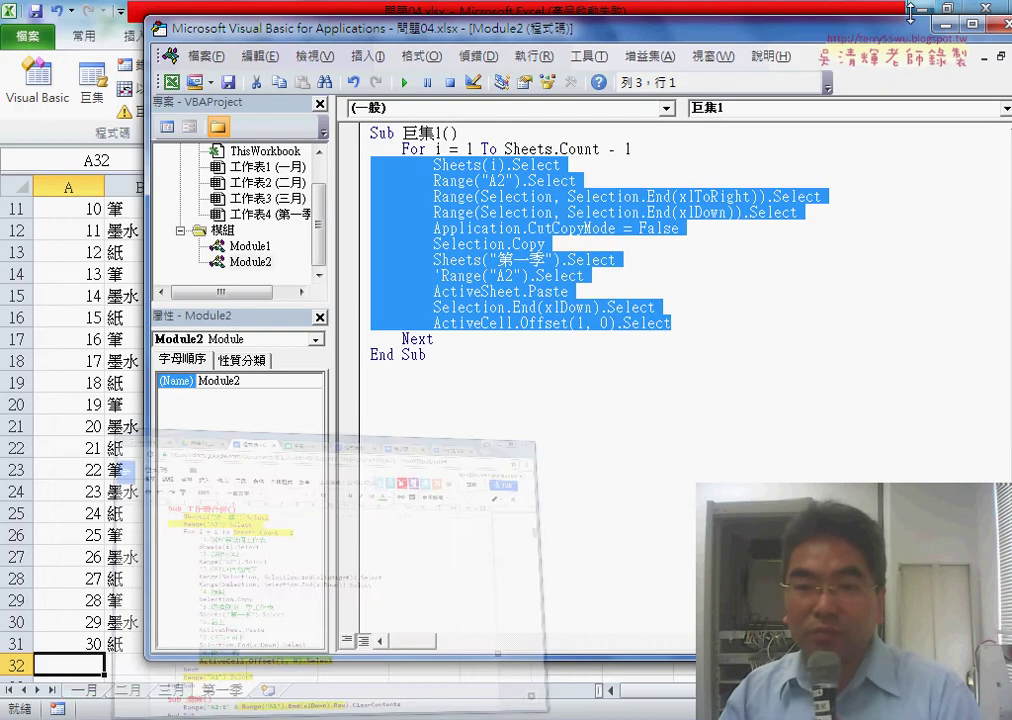
- Clear the previously merged data from the 第一季 worksheet
click(583, 244)
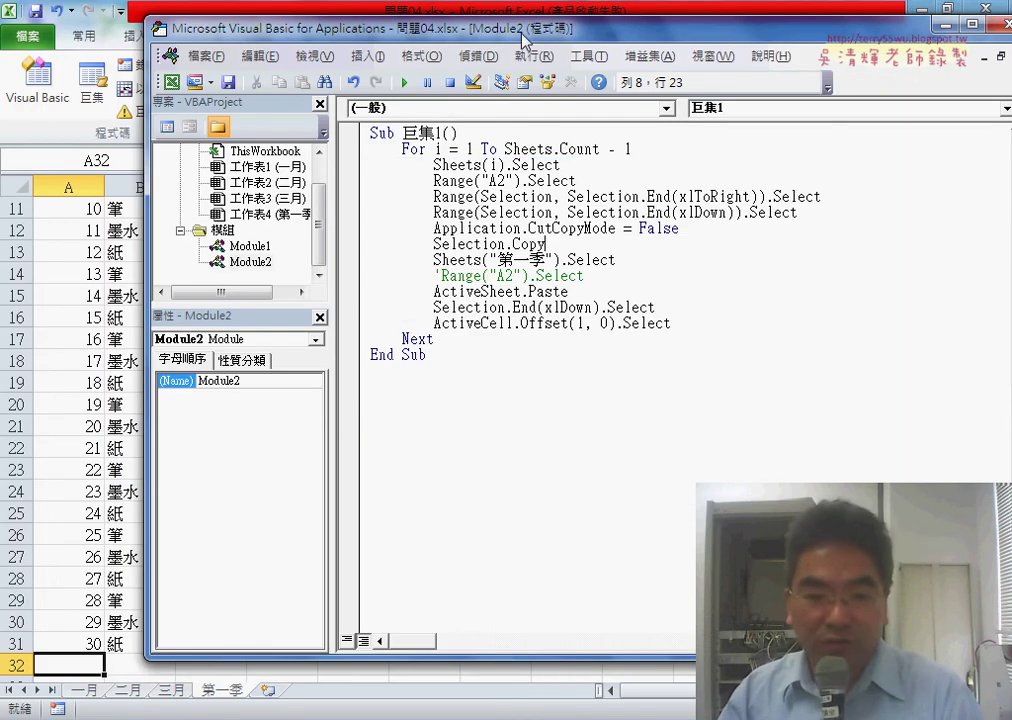
drag(522, 40, 680, 36)
click(208, 377)
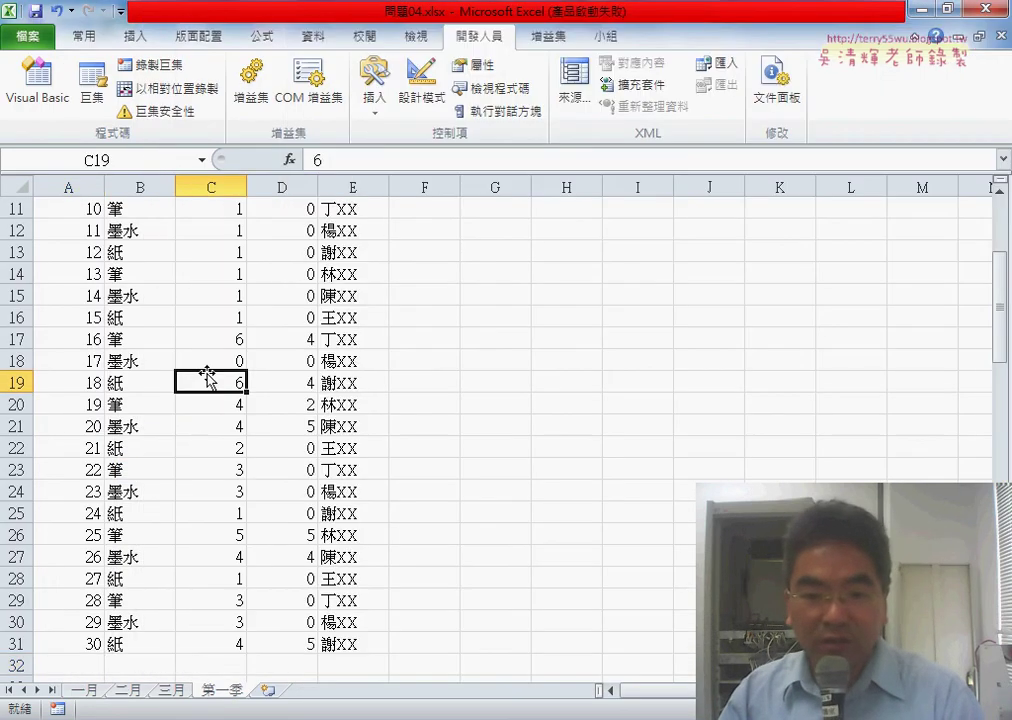
scroll(530, 378, up, 4)
click(517, 273)
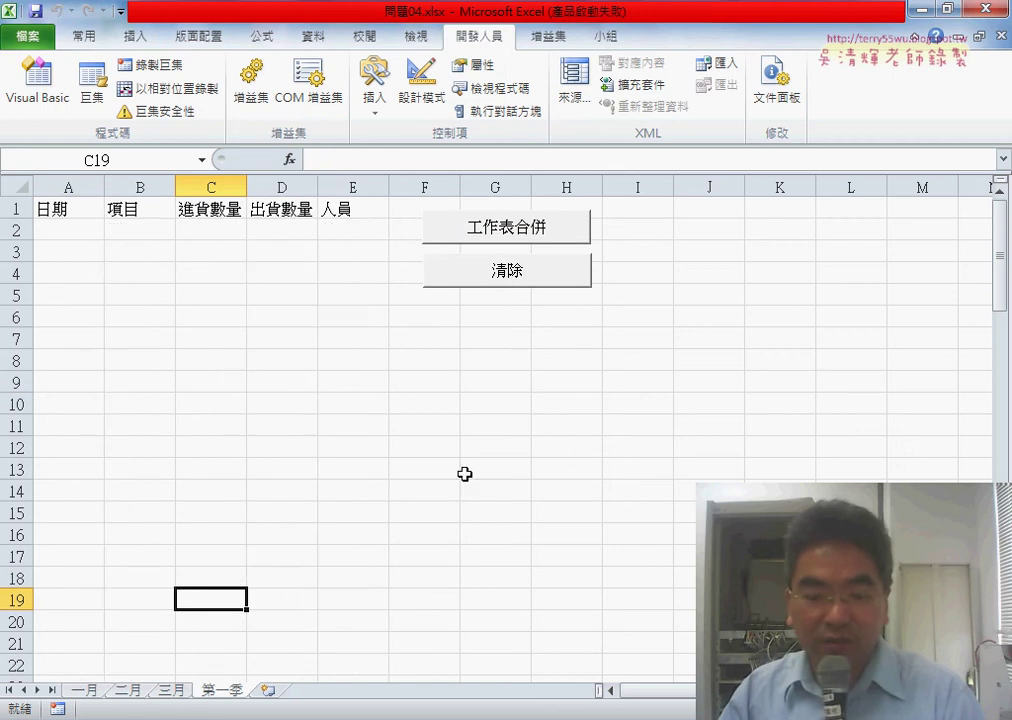
- Set a breakpoint on the For loop line and run 巨集1 until it pauses there
key(alt+F11)
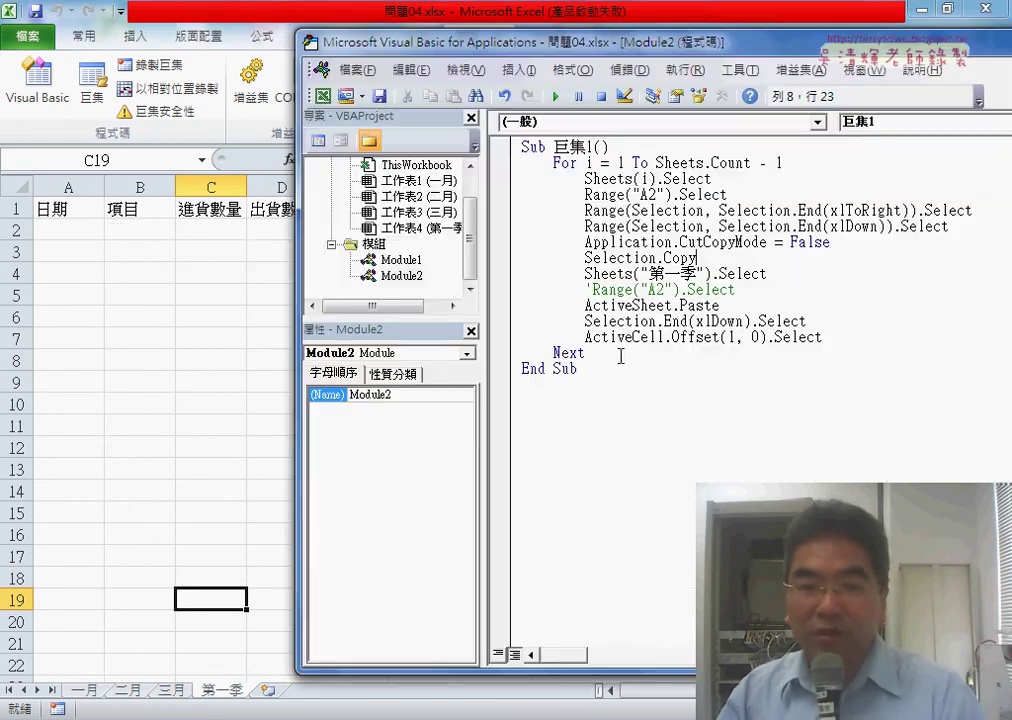
click(499, 162)
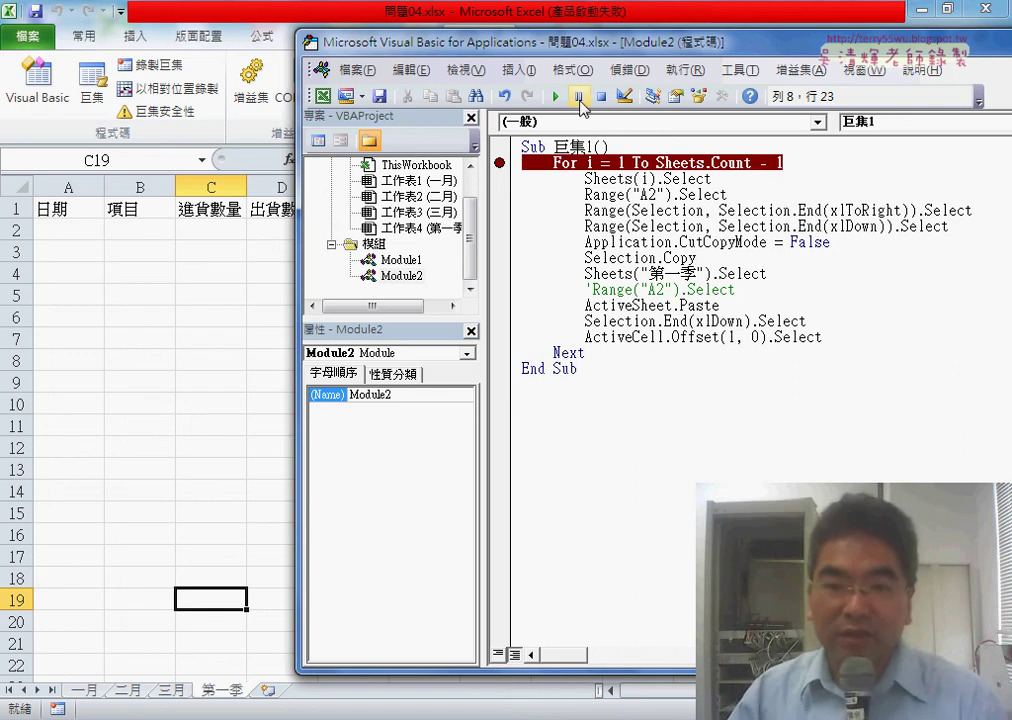
click(556, 96)
drag(611, 47, 684, 56)
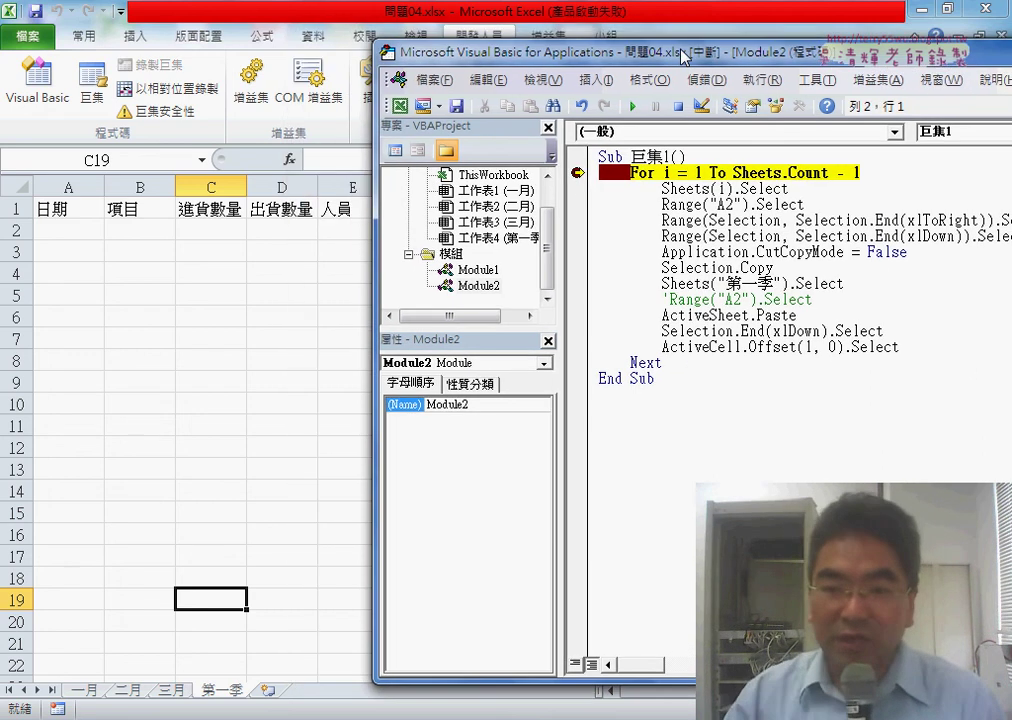
- Step through selecting the 一月 sheet, its data from A2, and copying it
key(F8)
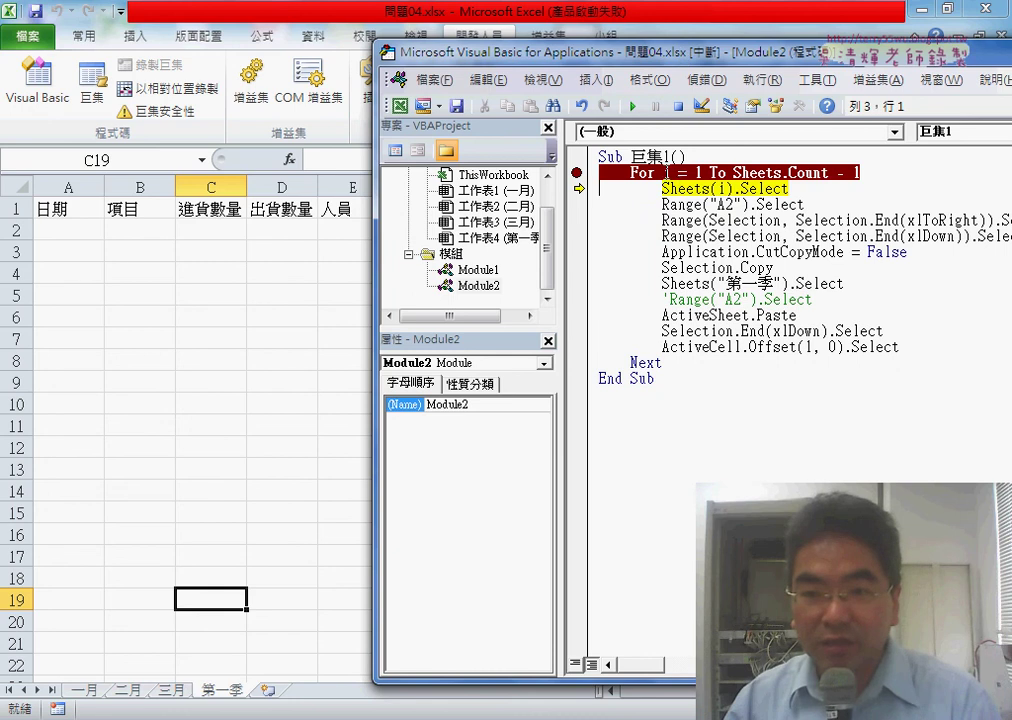
mouse_move(665, 172)
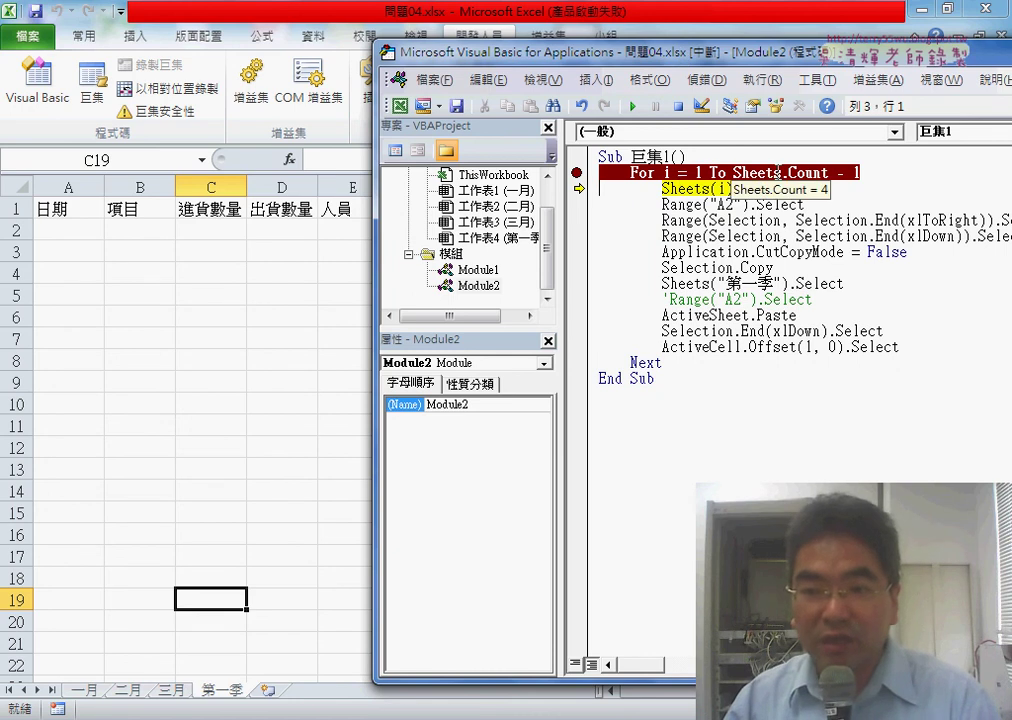
mouse_move(763, 168)
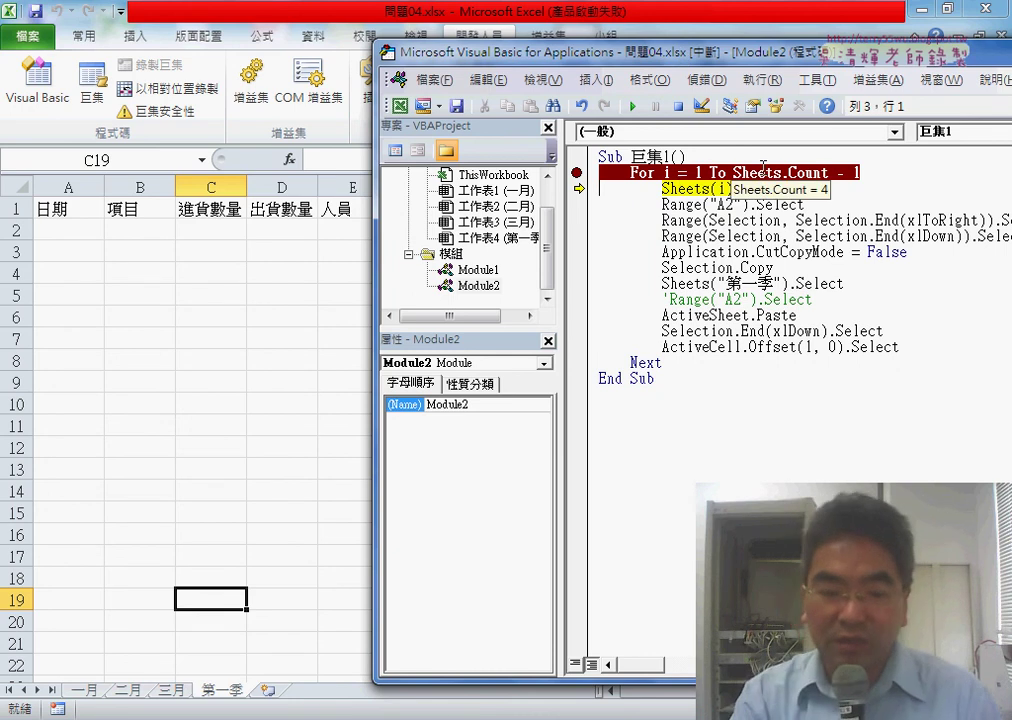
key(F8)
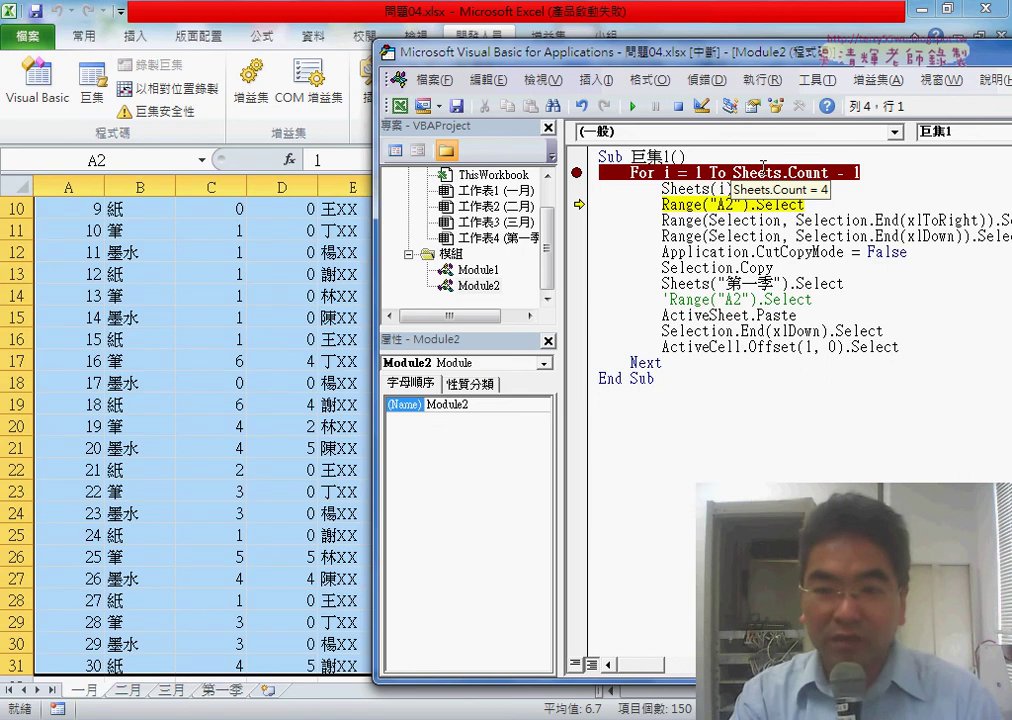
key(F8)
key(F8)
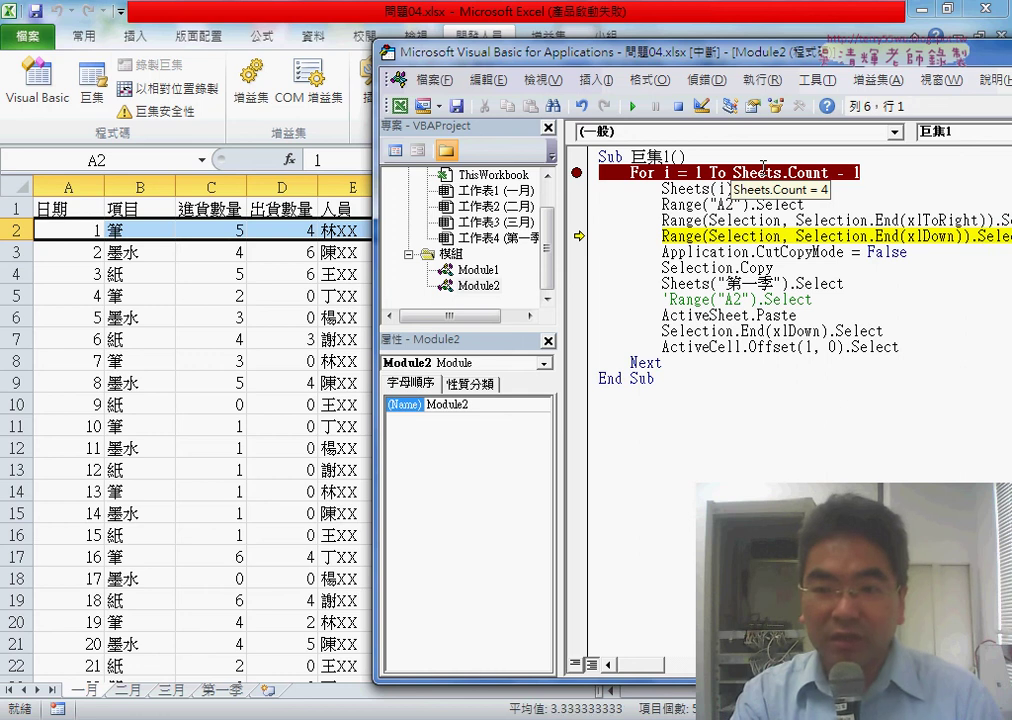
key(F8)
key(F8)
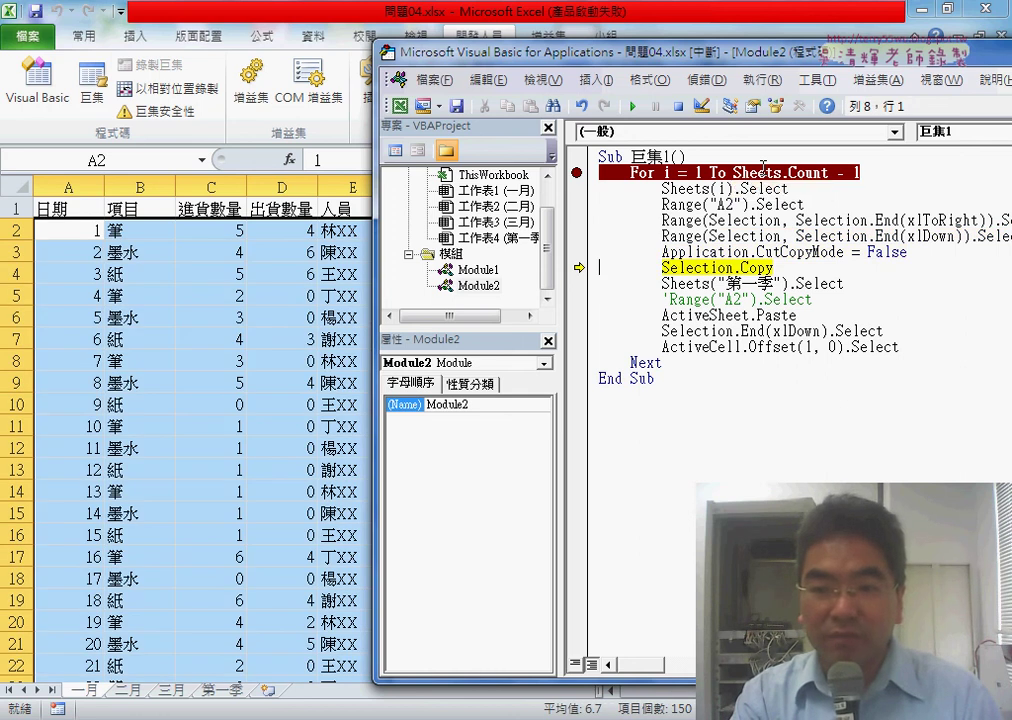
key(F8)
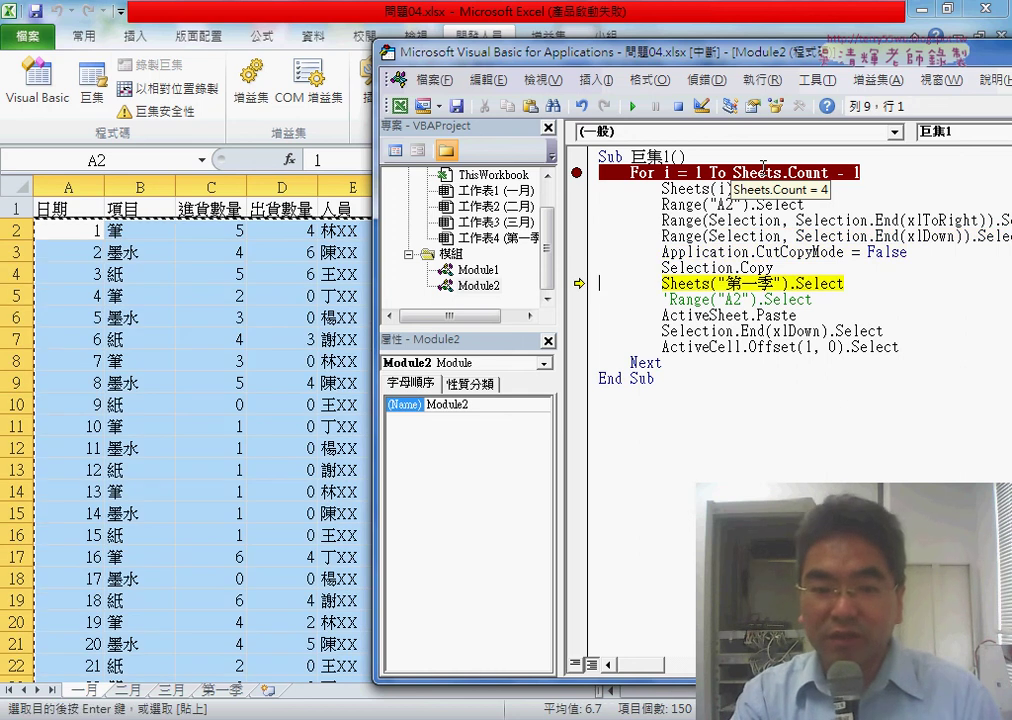
key(F8)
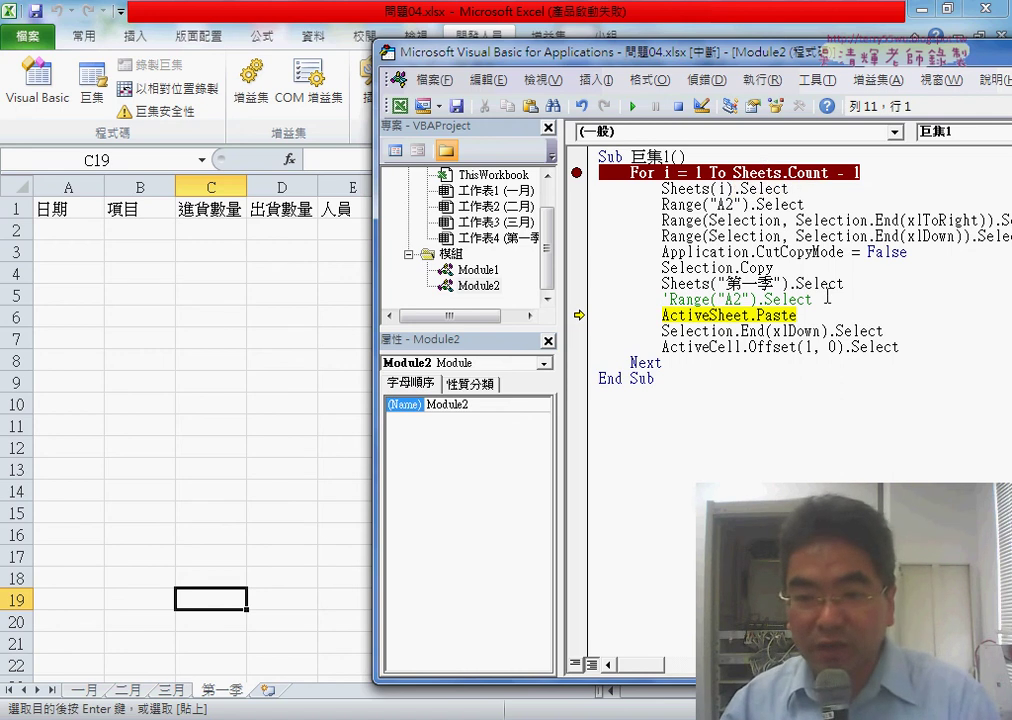
- Move the commented Range("A2").Select line above the For loop, uncommented and indented
drag(827, 296, 668, 300)
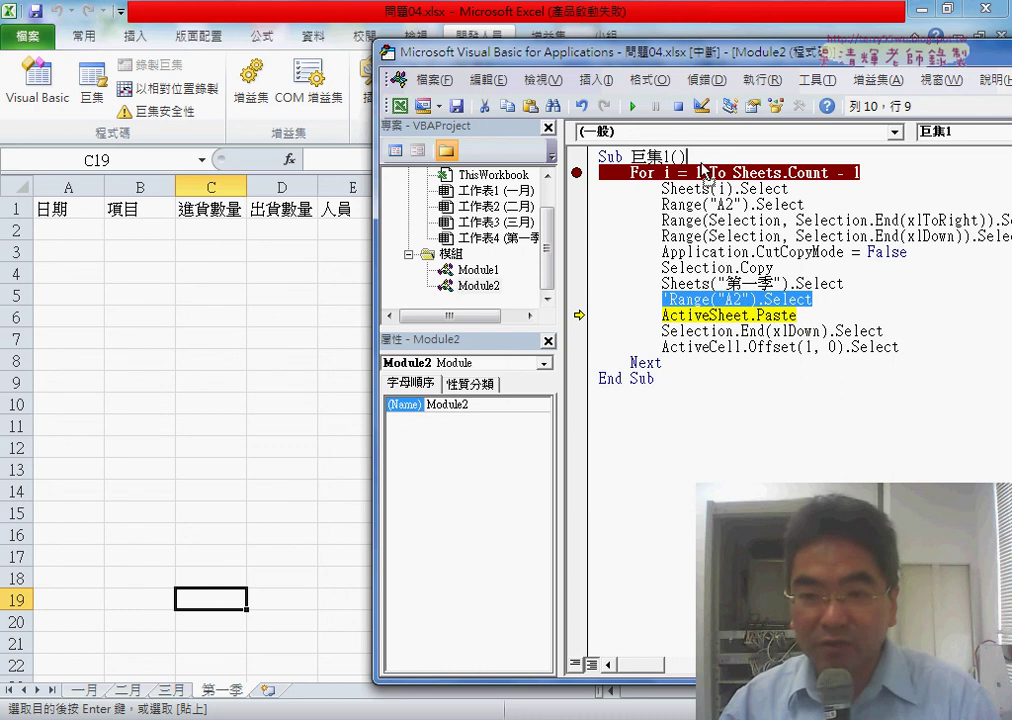
drag(705, 172, 690, 158)
key(Return)
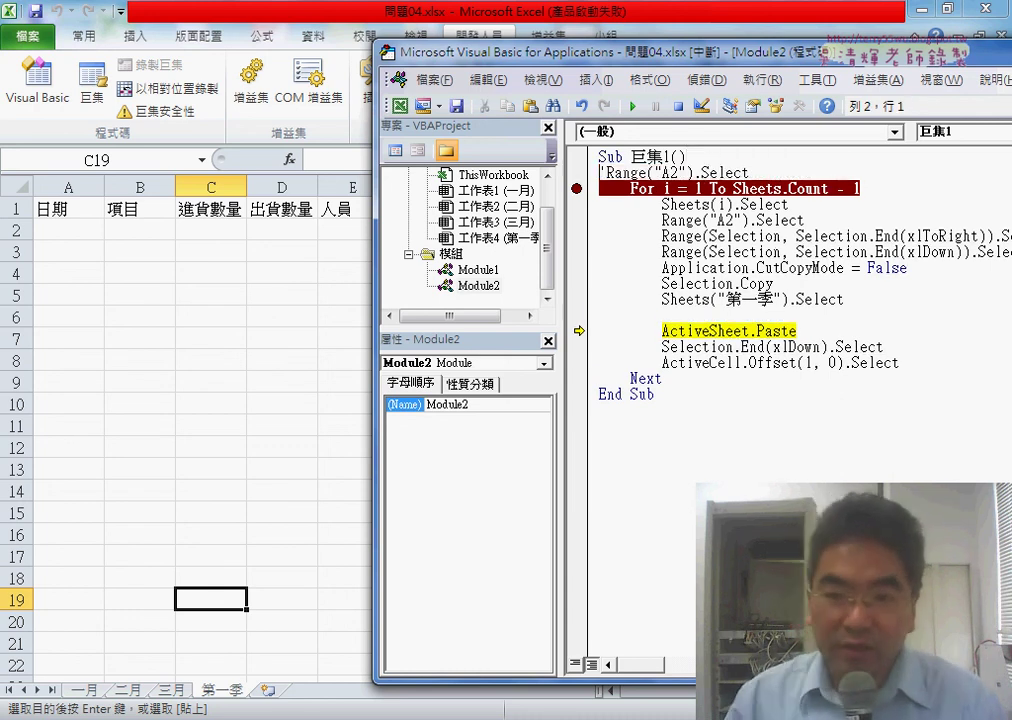
key(Delete)
key(Tab)
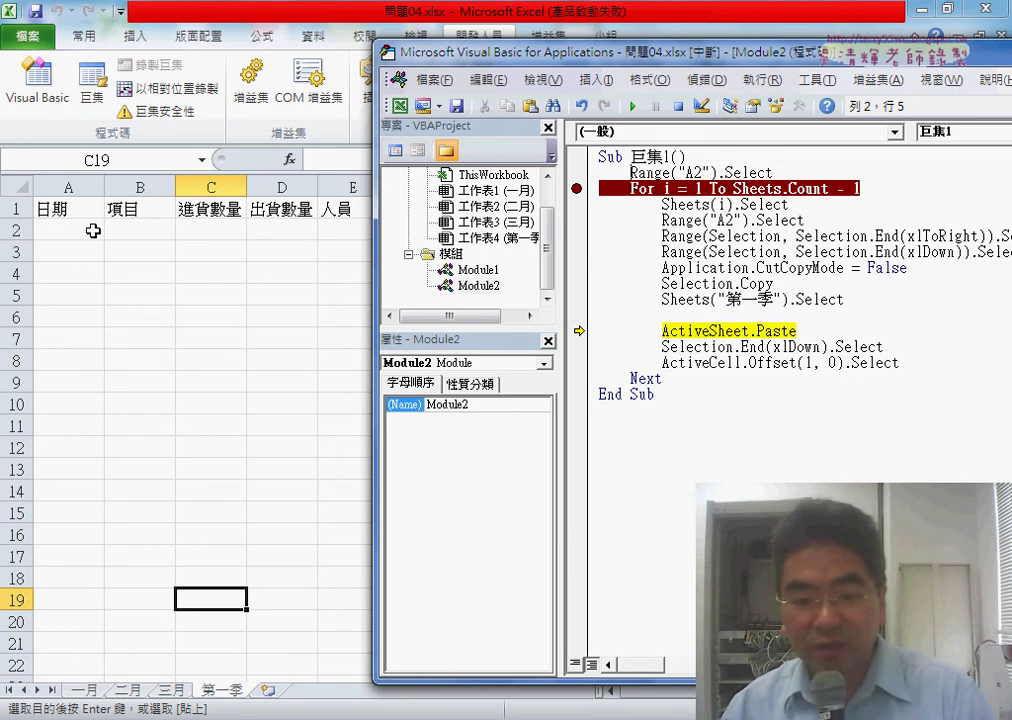
- Select A2 on 第一季, then step through pasting 一月 data and finding the next empty row
click(92, 231)
key(alt+F11)
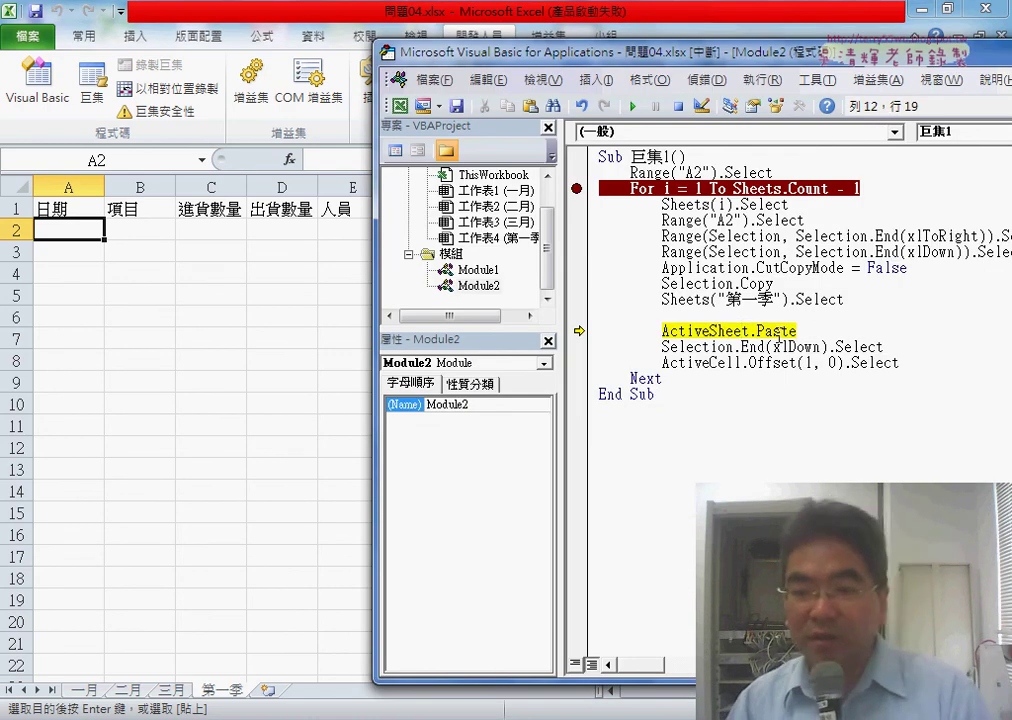
key(F8)
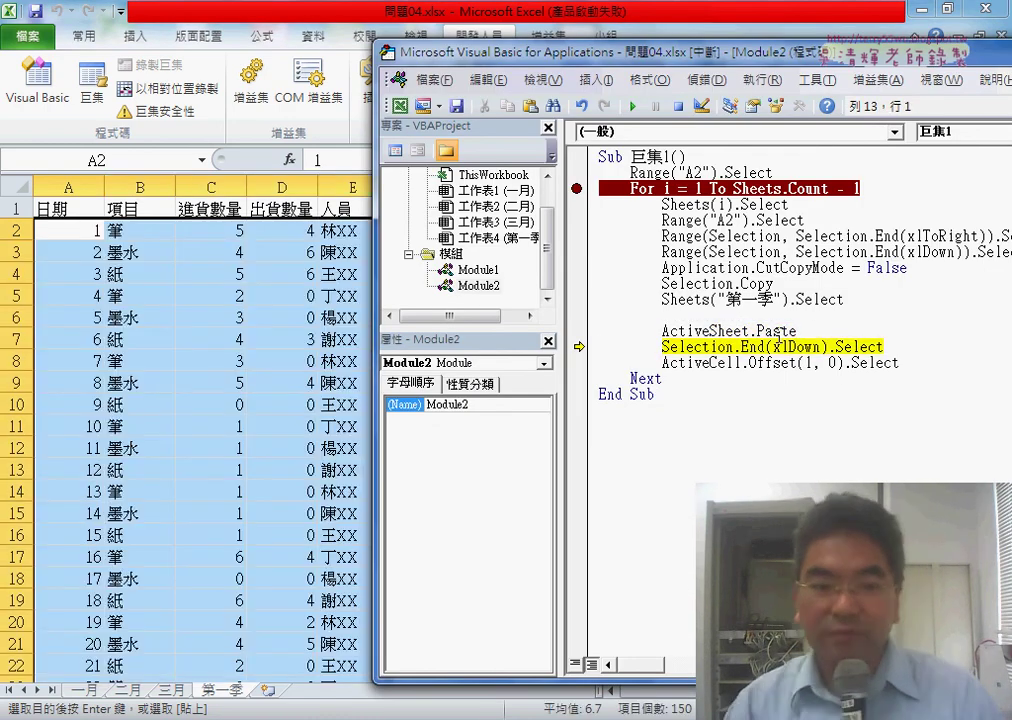
key(F8)
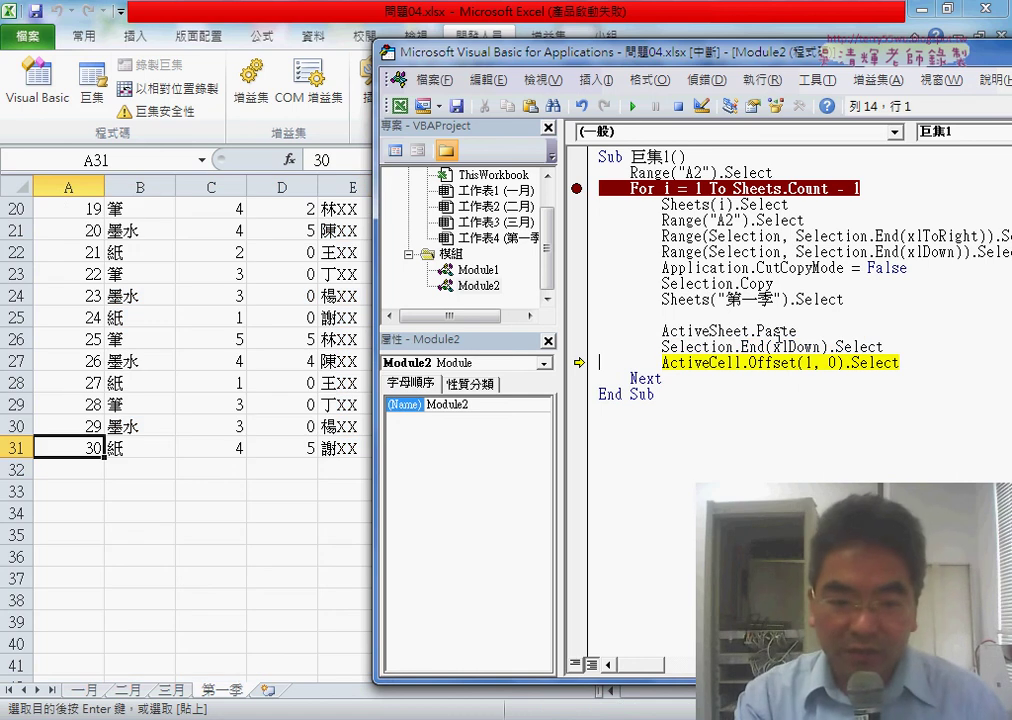
key(F8)
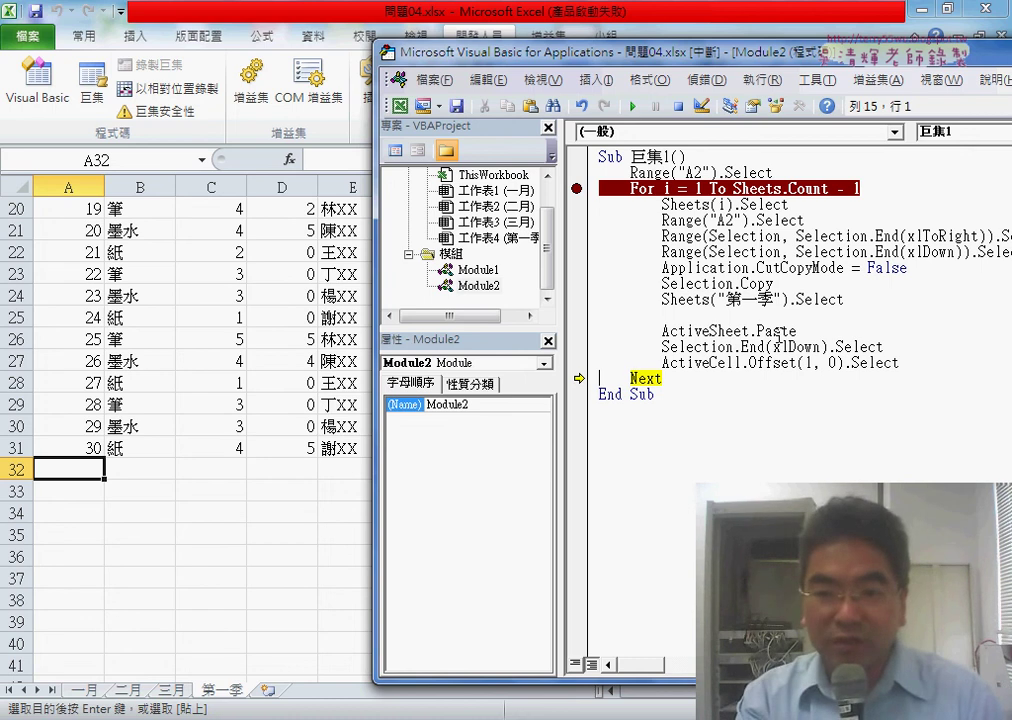
key(F8)
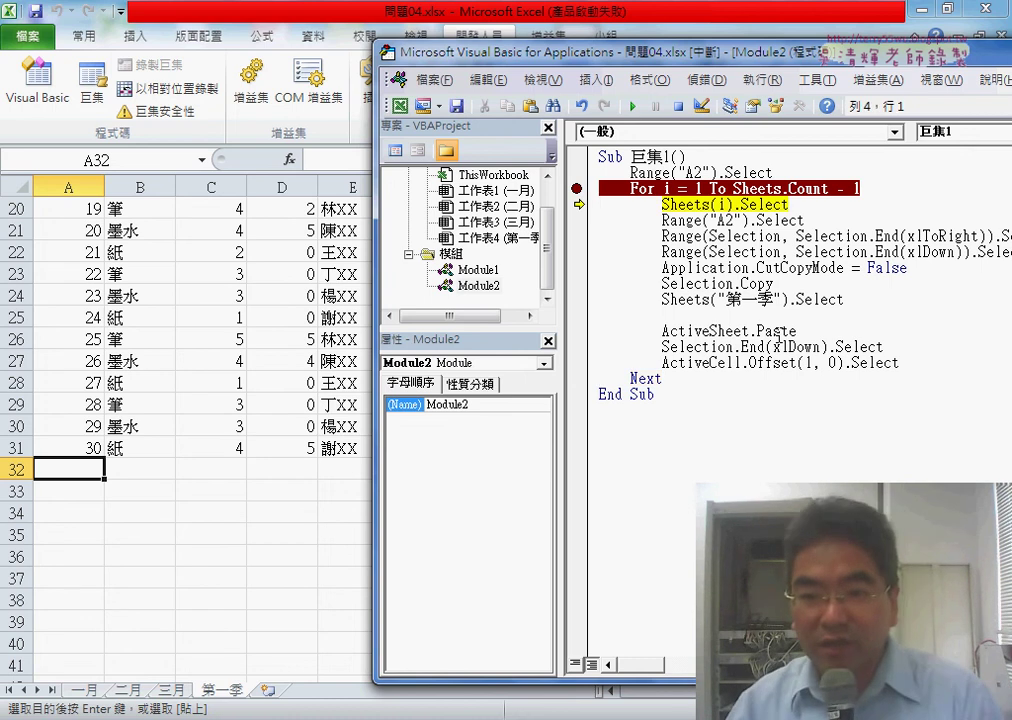
- Step through copying the 二月 data and pasting it below the 一月 rows
mouse_move(667, 190)
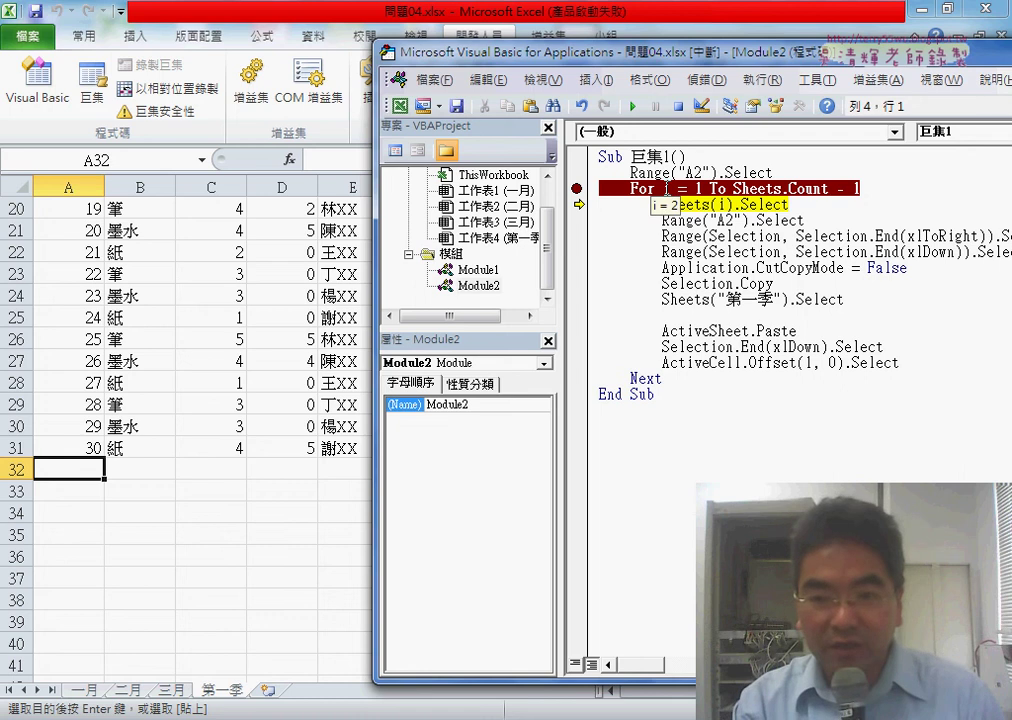
key(F8)
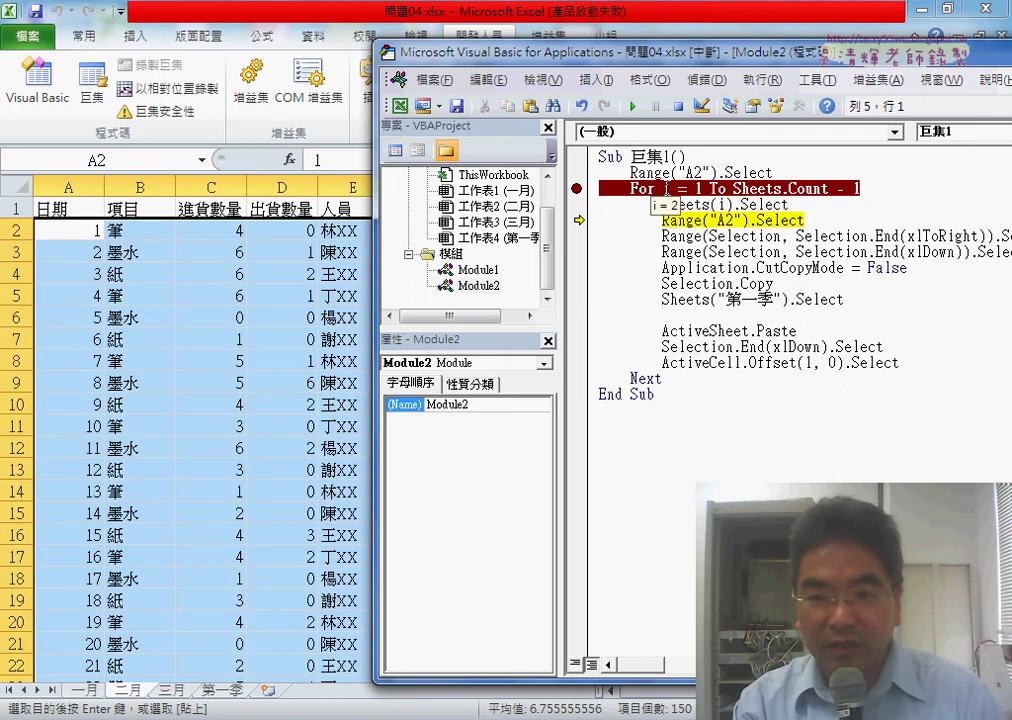
key(F8)
key(F8)
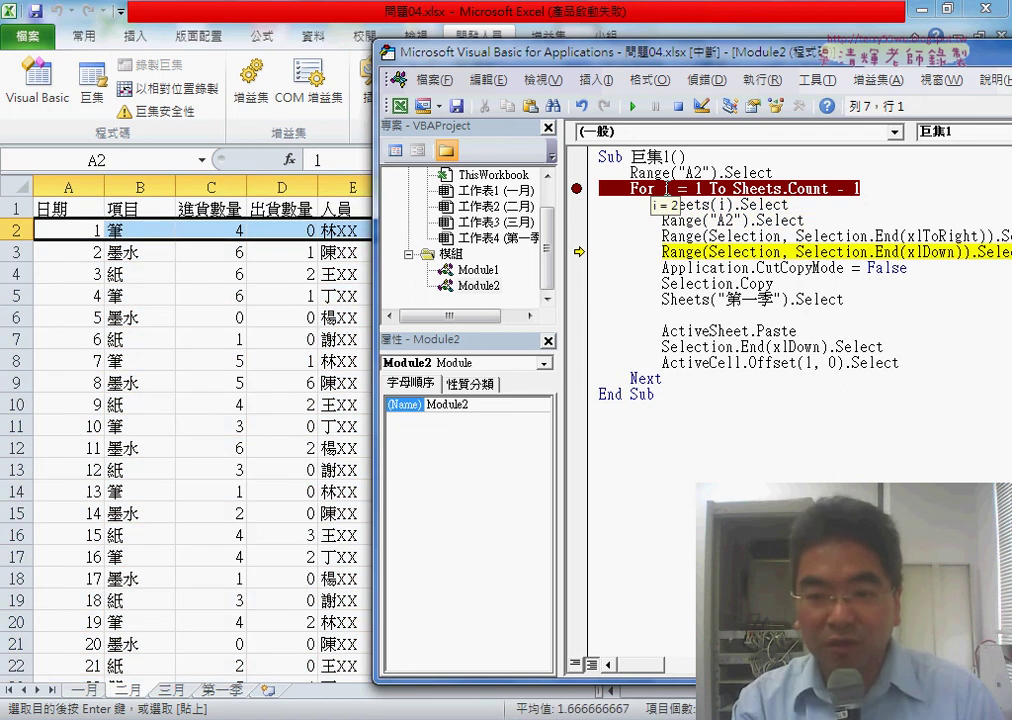
key(F8)
key(F8)
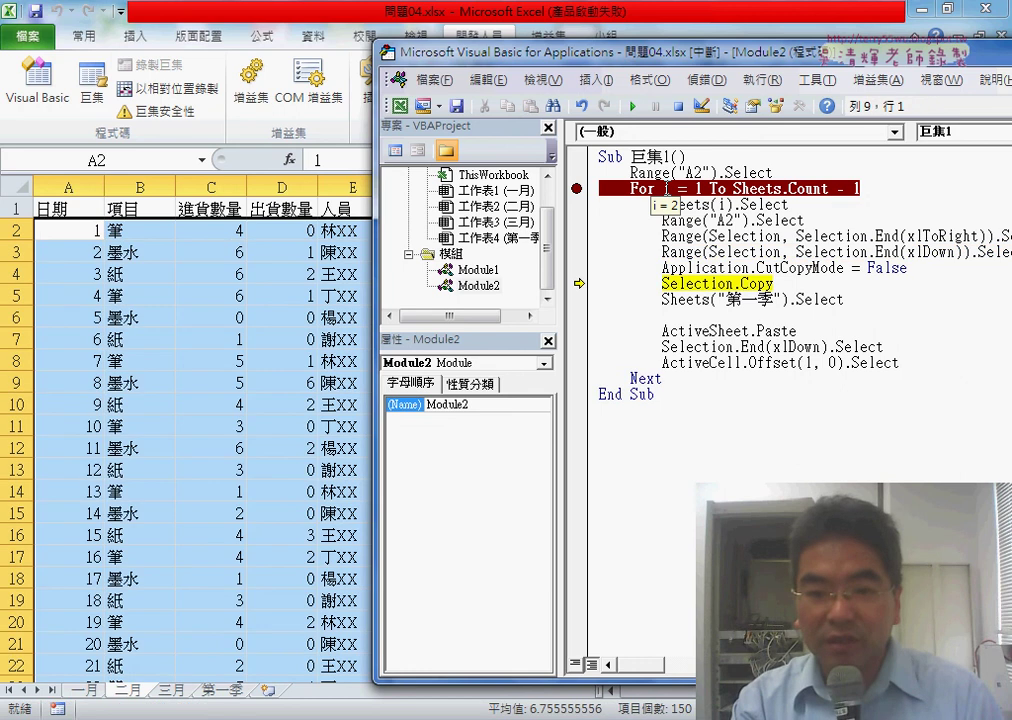
key(F8)
key(F8)
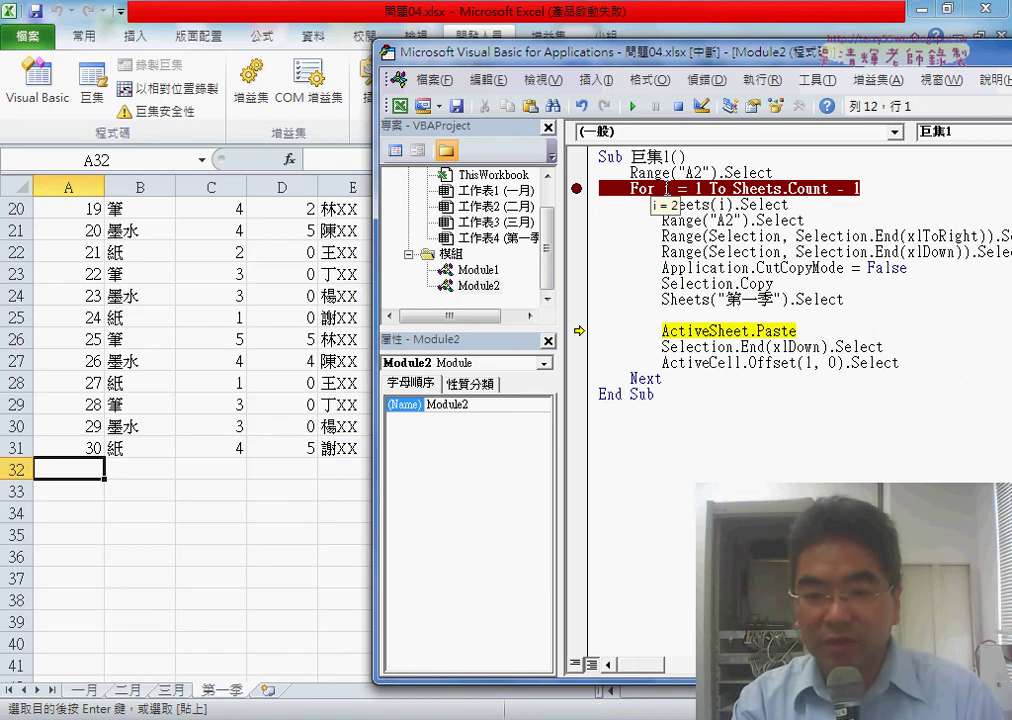
key(F8)
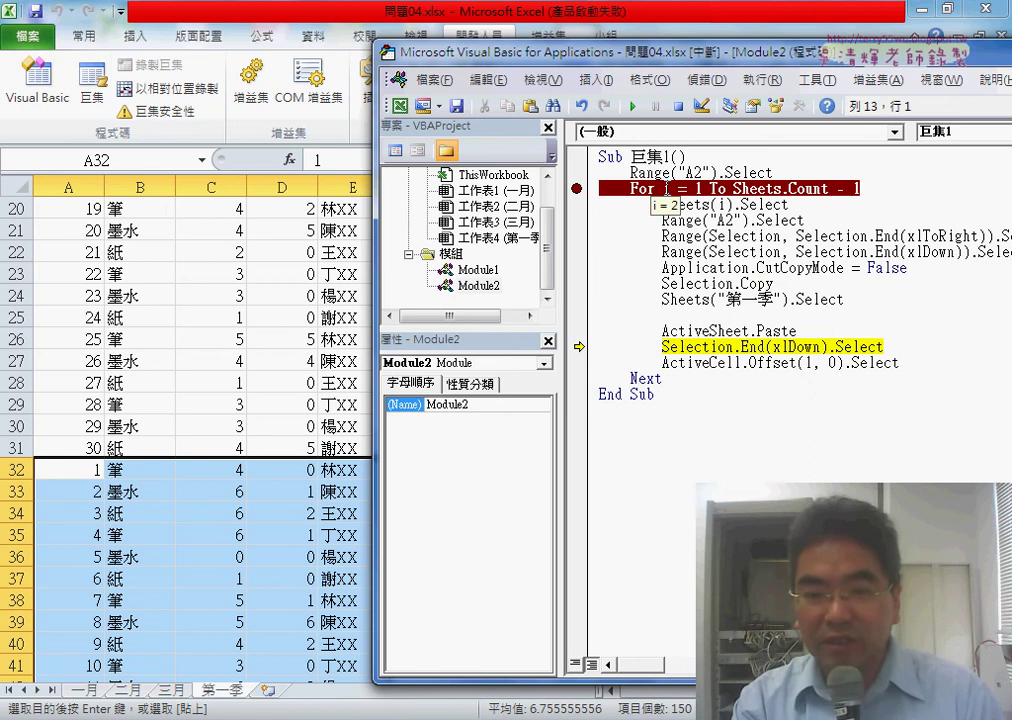
key(F8)
- Step through the 三月 iteration, appending its data down to row 91
key(F8)
key(F8)
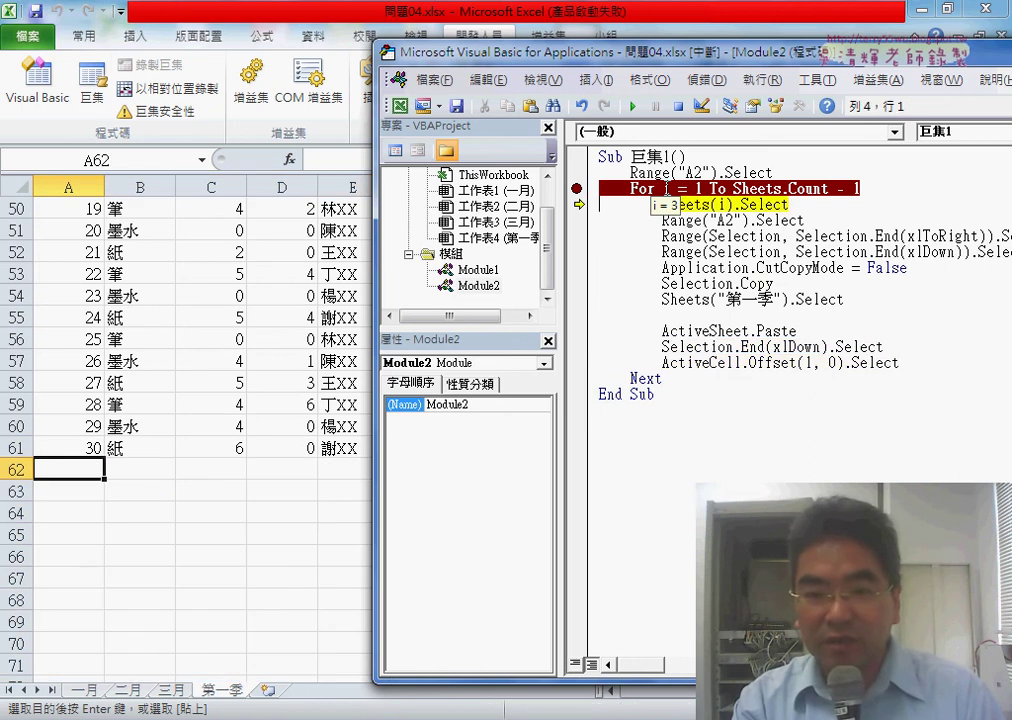
key(F8)
key(F8)
key(F8)
key(F8)
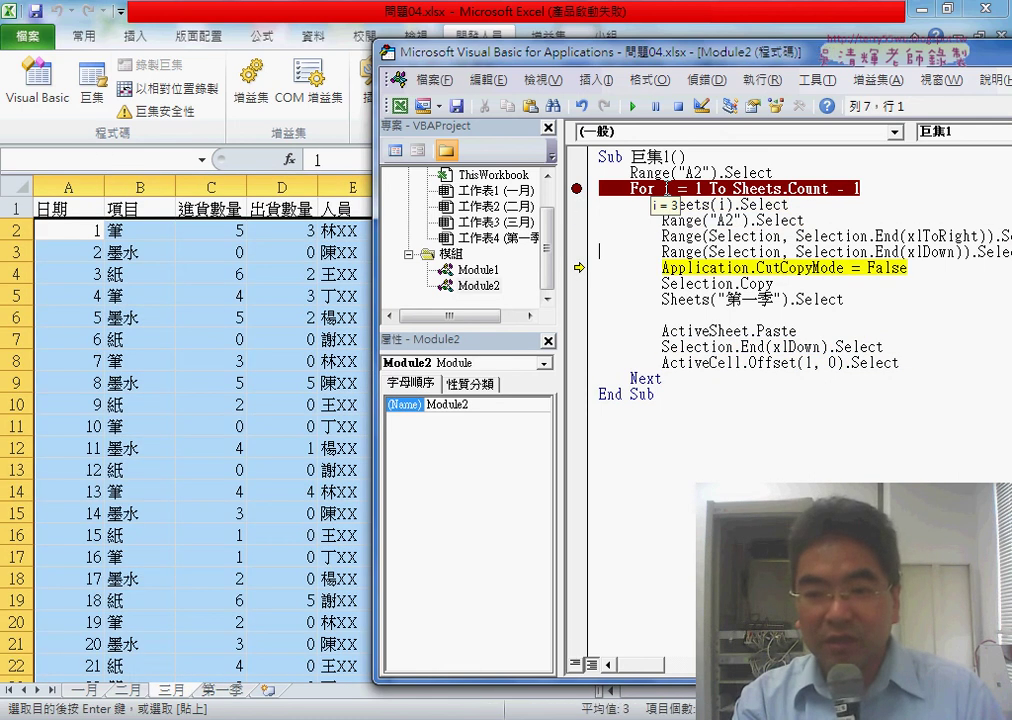
key(F8)
key(F8)
key(F8)
key(F8)
key(F8)
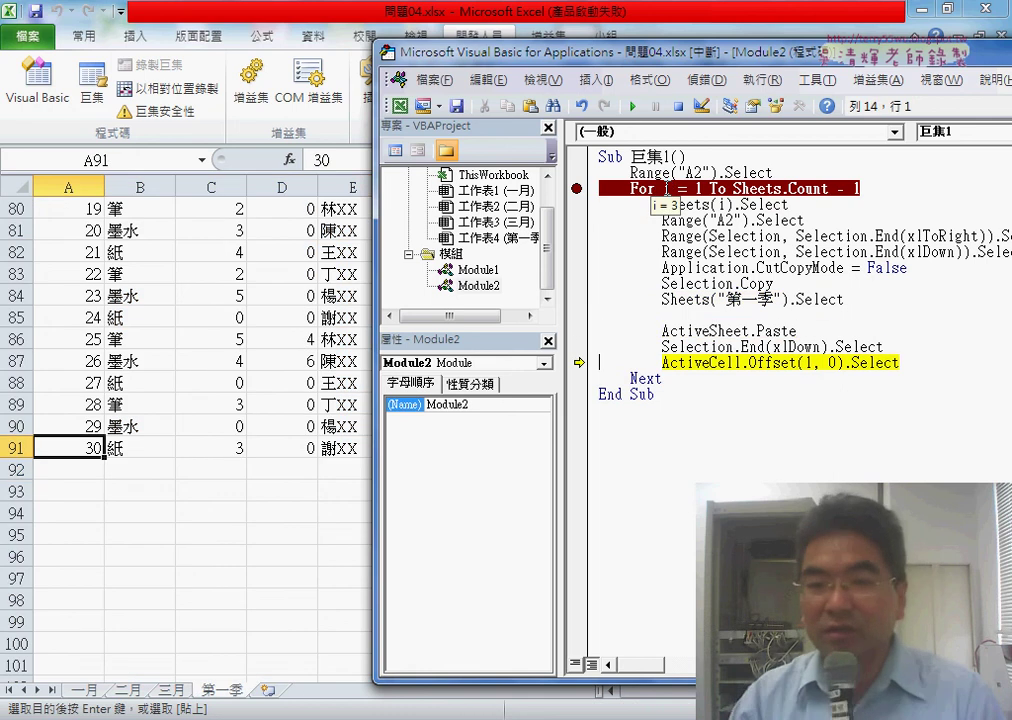
key(F8)
key(F8)
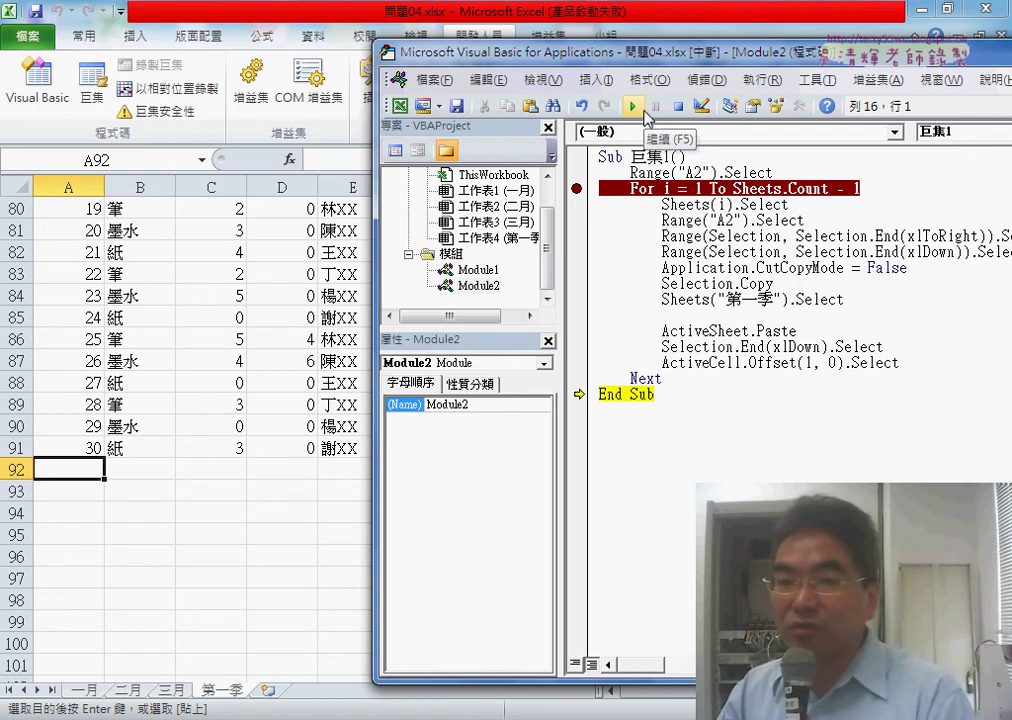
- Reset the paused macro from the 偵錯 menu and select the loop body code
click(707, 79)
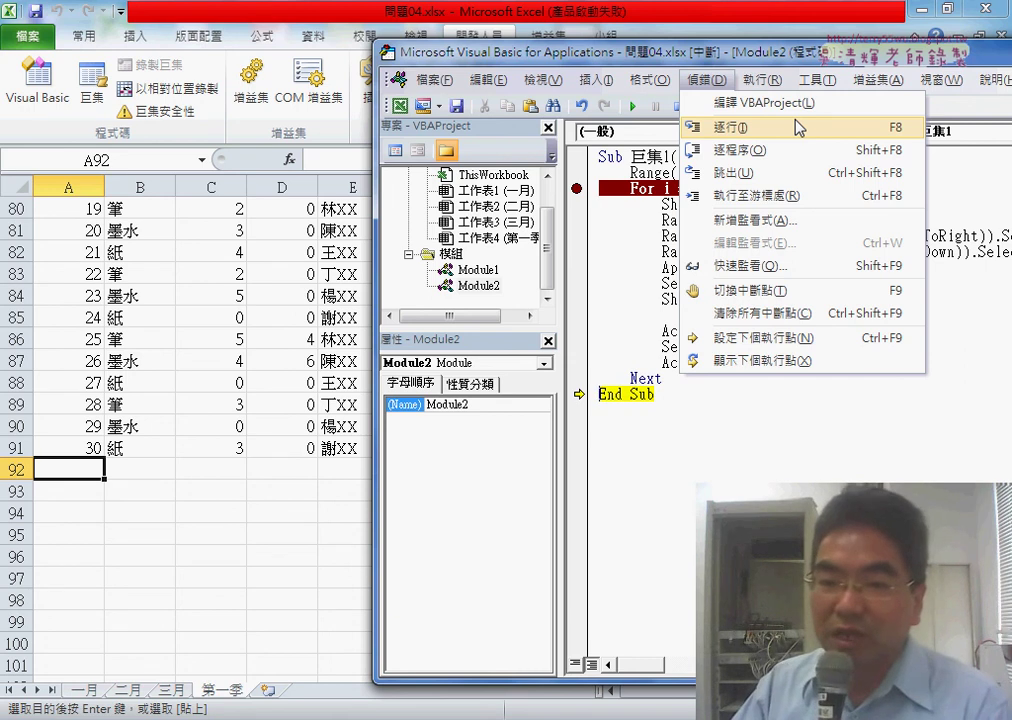
click(678, 107)
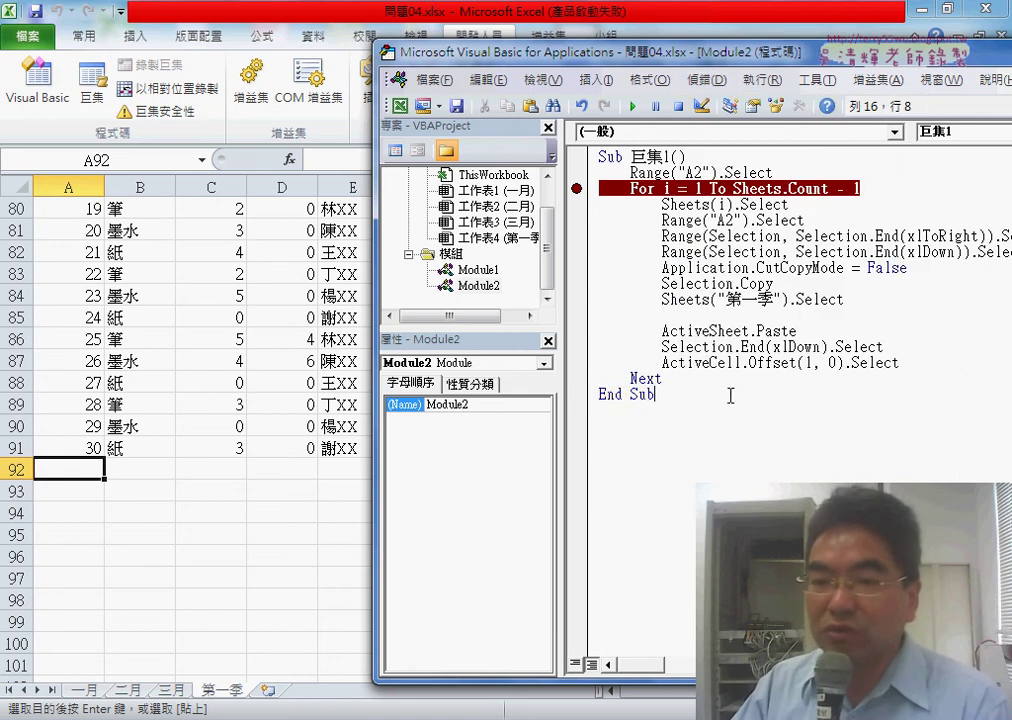
drag(912, 362, 588, 207)
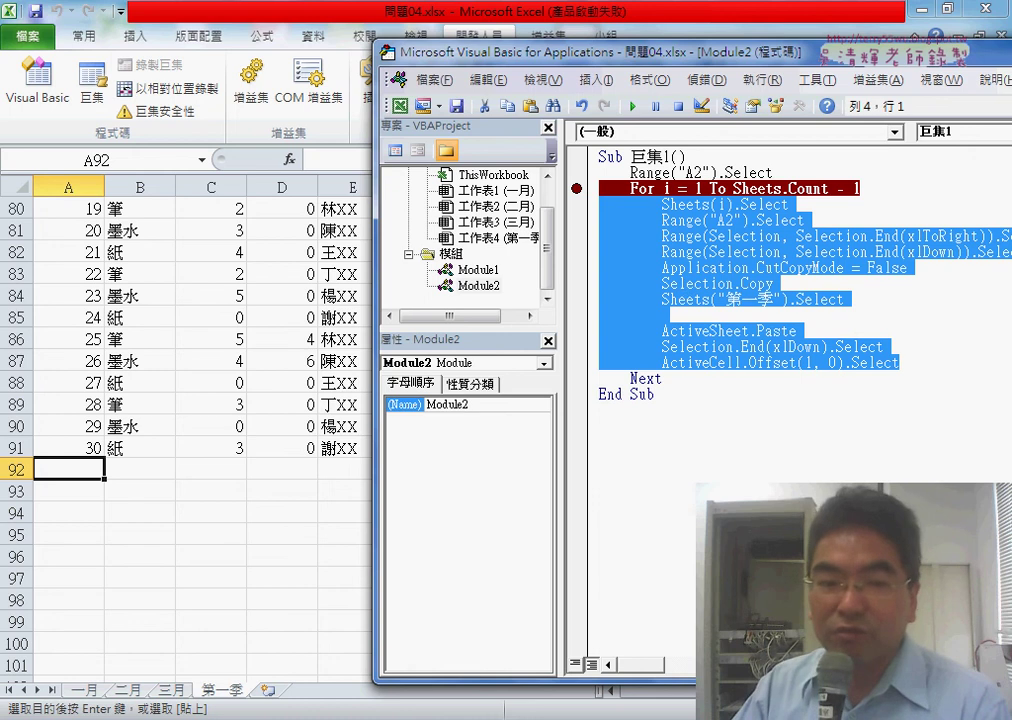
- Scroll the 程式碼 document to the single-month copy macro that uses Sheets(i).Select
scroll(367, 429, up, 3)
scroll(367, 429, up, 2)
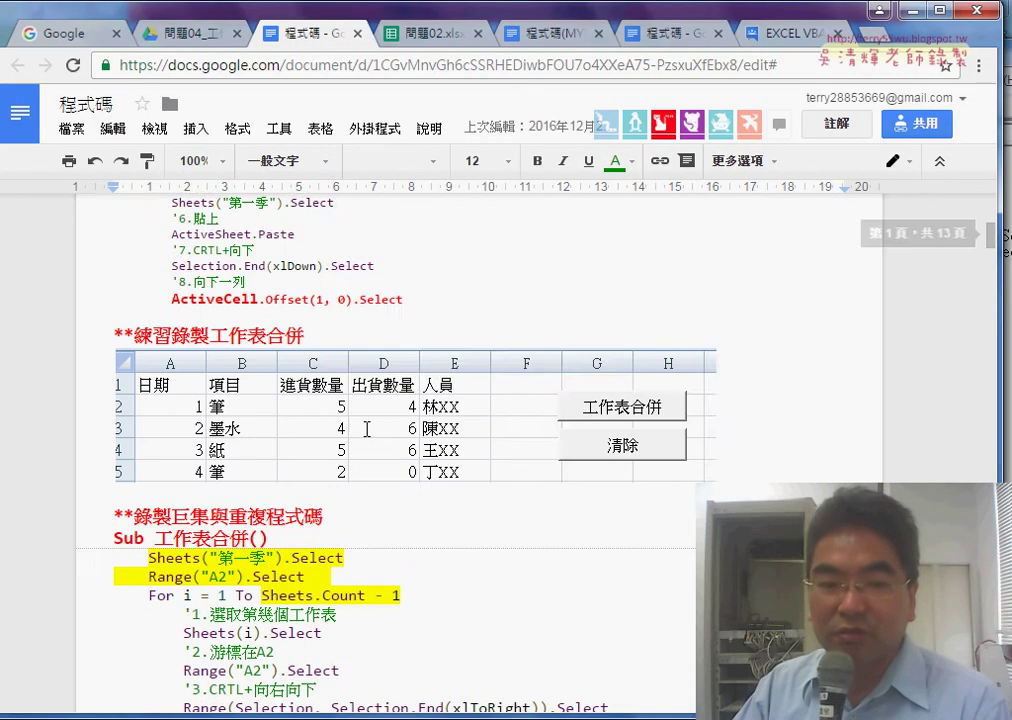
scroll(367, 429, up, 4)
scroll(366, 429, down, 1)
scroll(366, 429, down, 2)
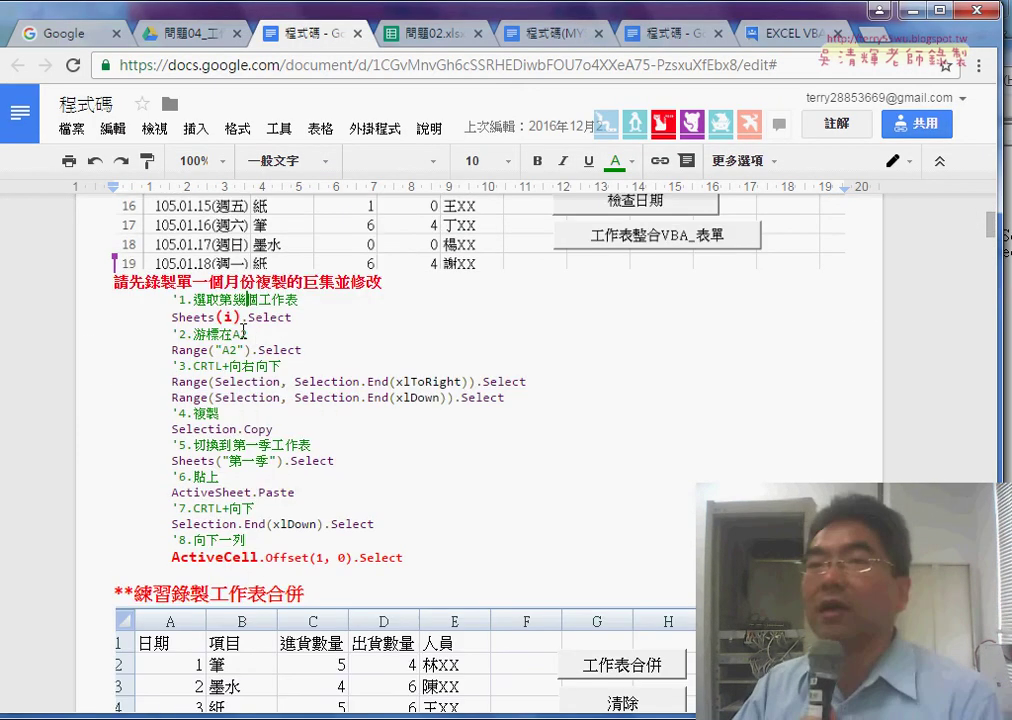